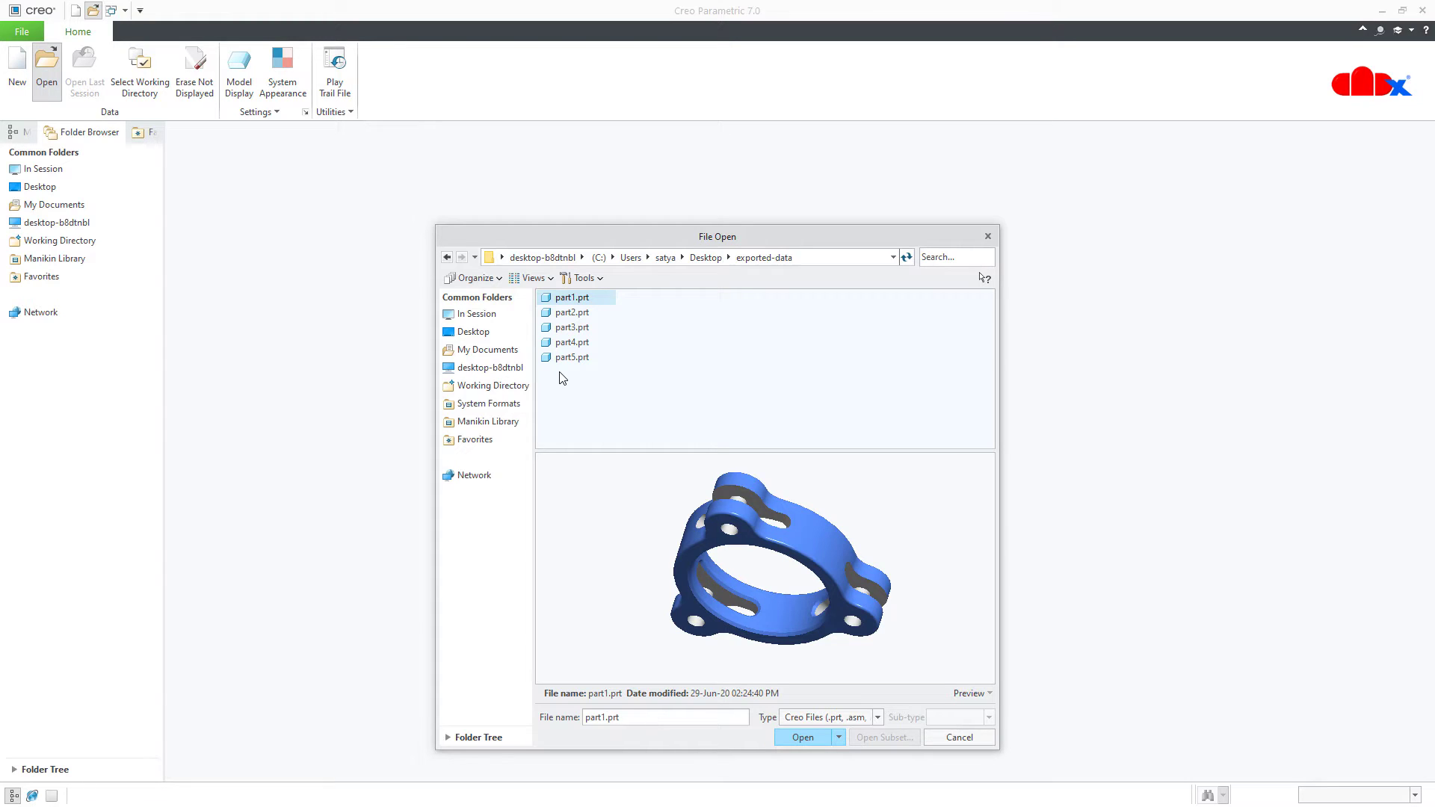
Preview the part files in the exported-data folder and open part1.prt
click(563, 314)
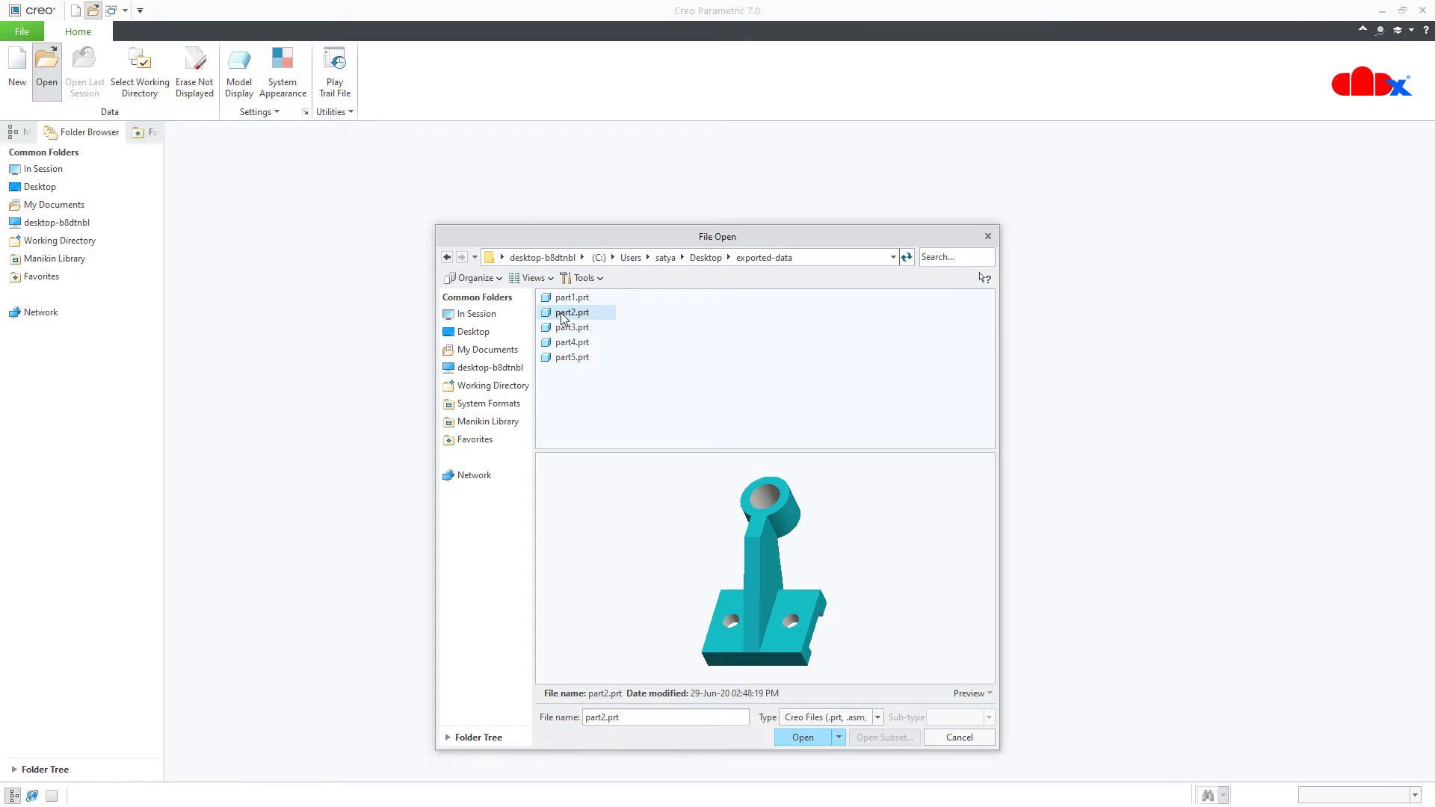
click(565, 329)
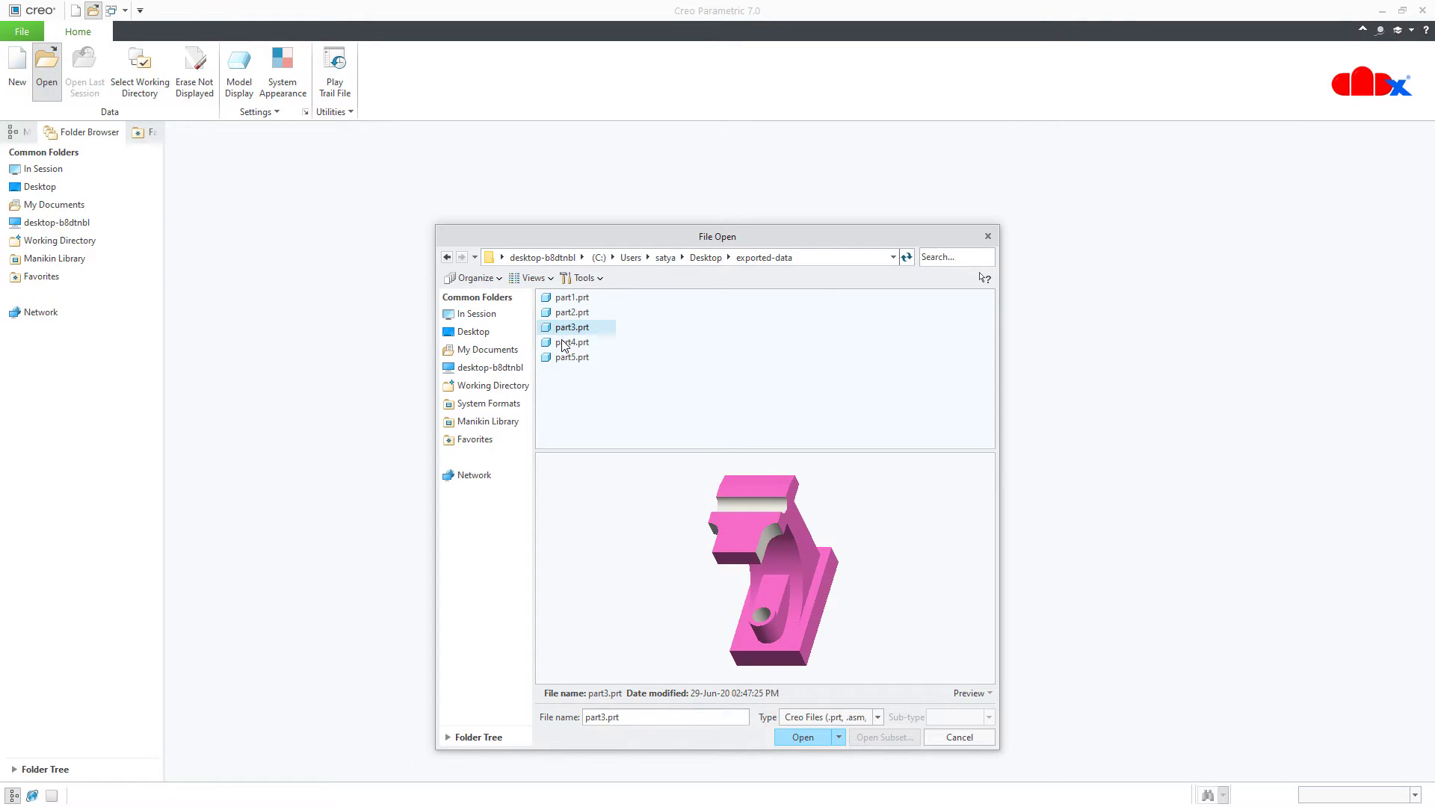
click(565, 344)
click(566, 358)
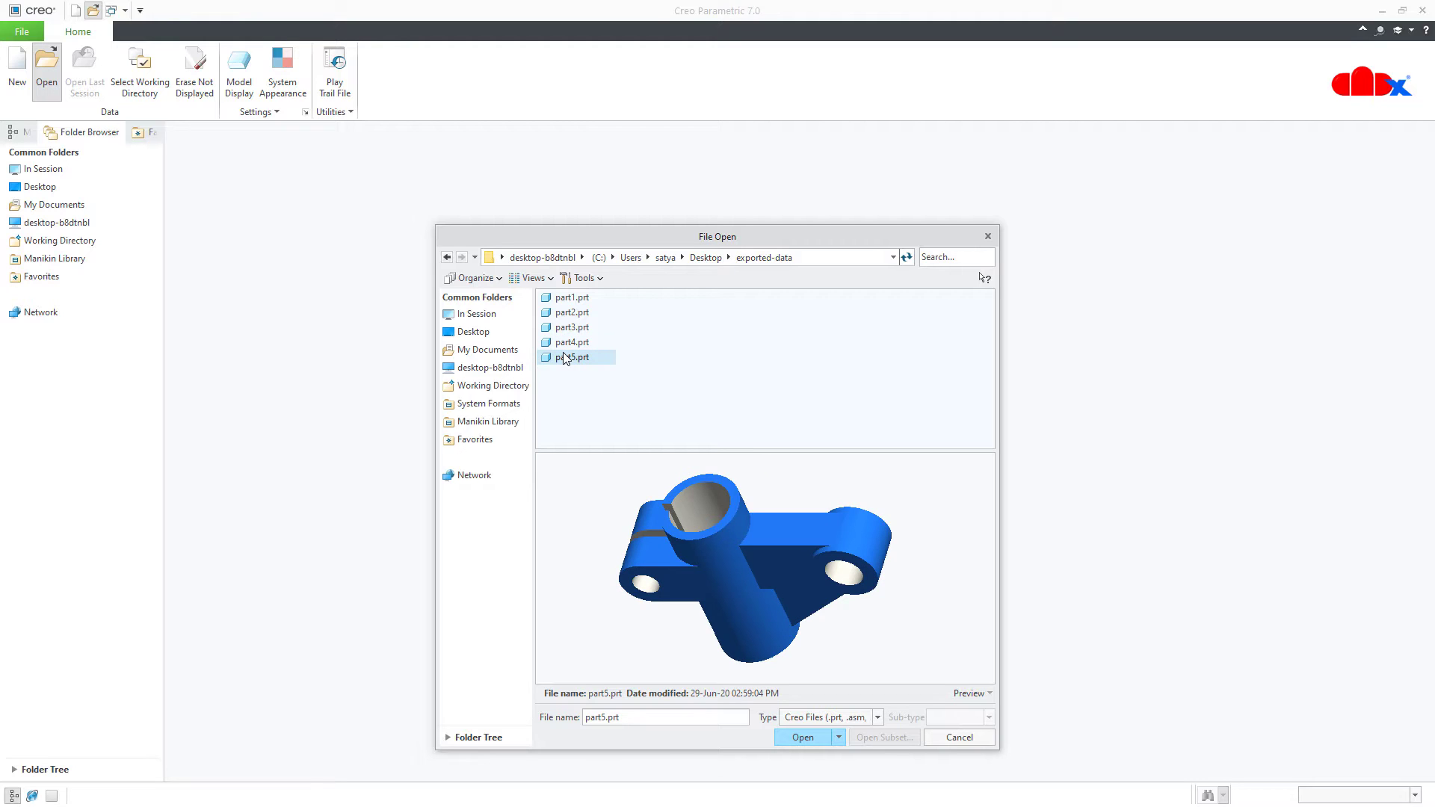
click(567, 299)
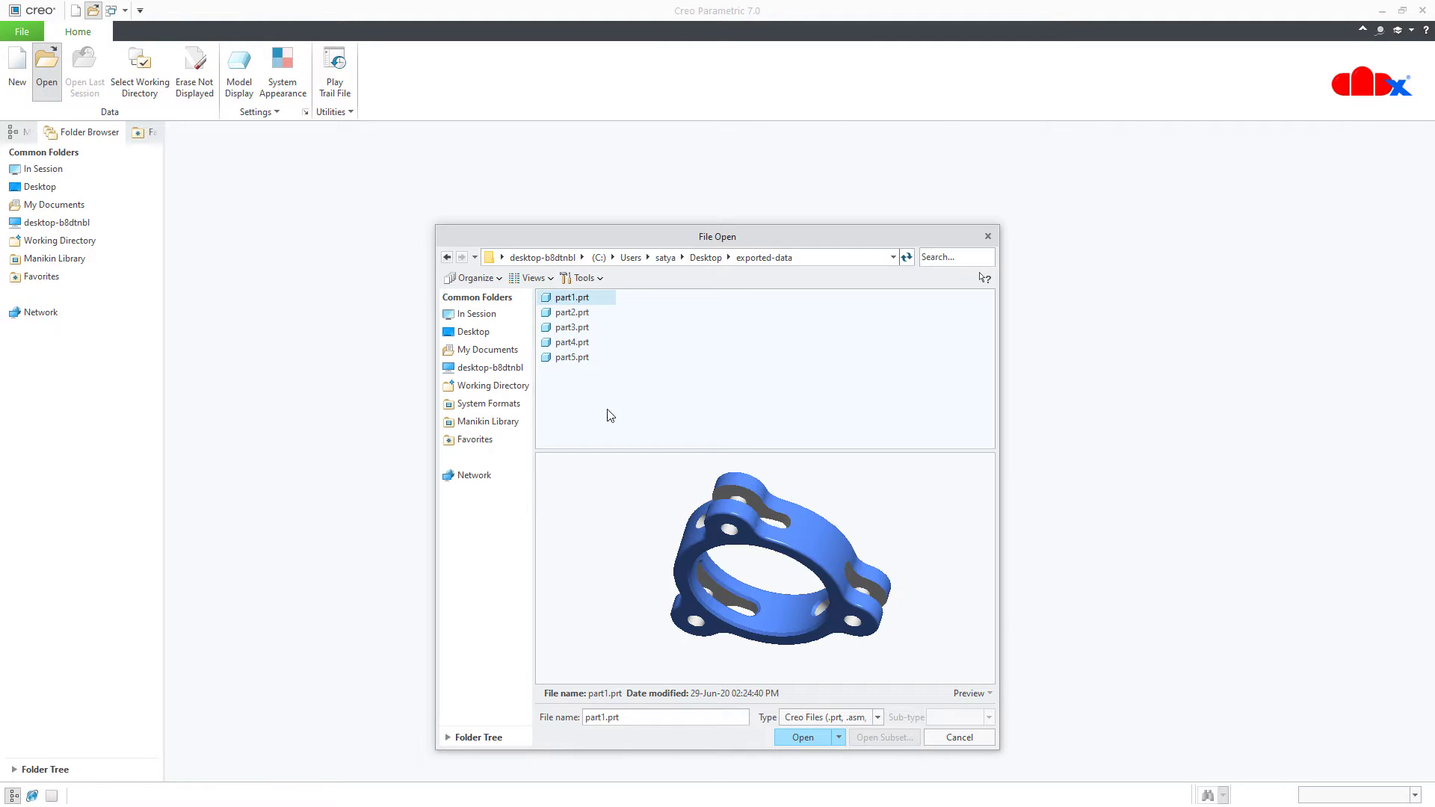
click(796, 739)
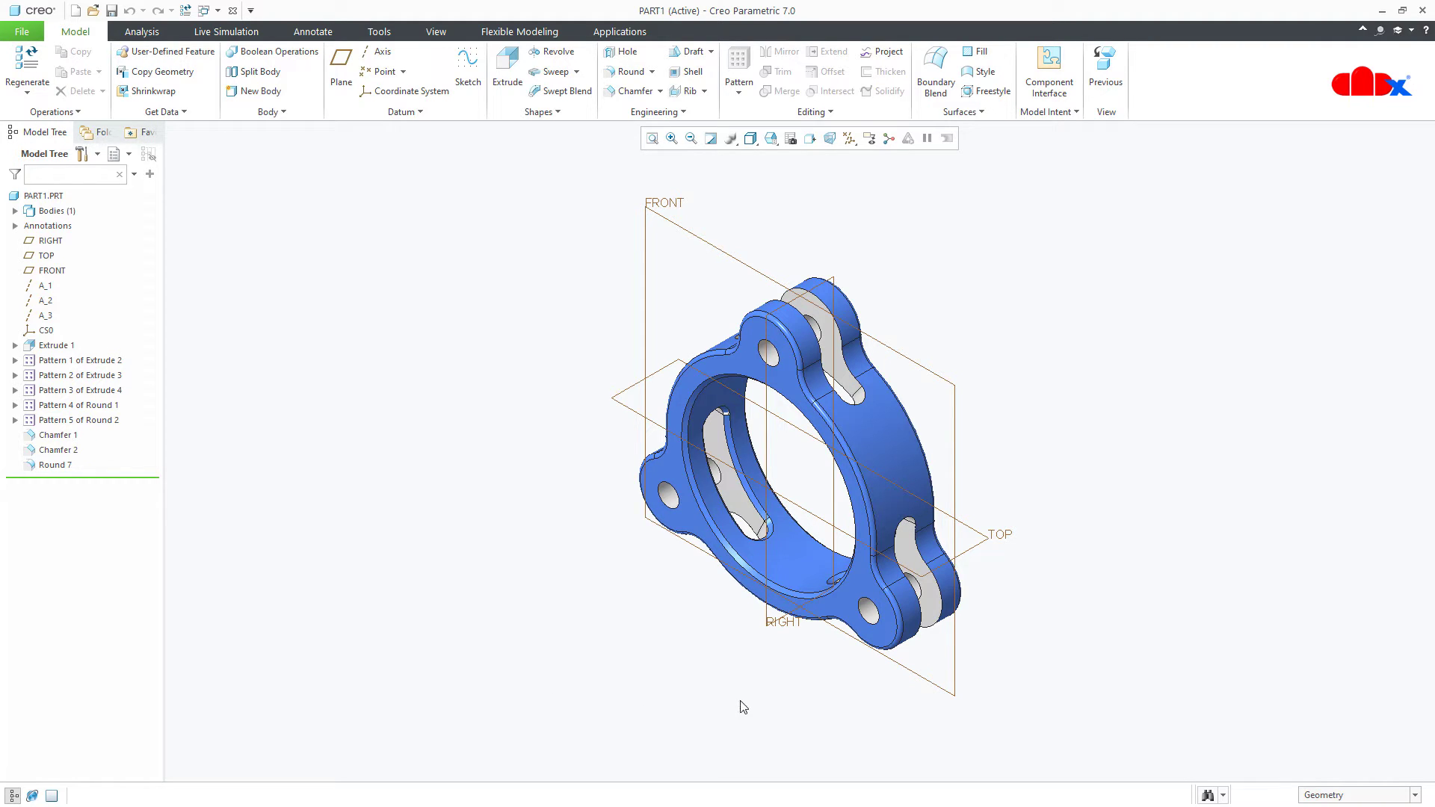
Edit the definition of Extrude 1 and open its internal section sketch
middle_drag(747, 689, 783, 647)
key(ctrl+d)
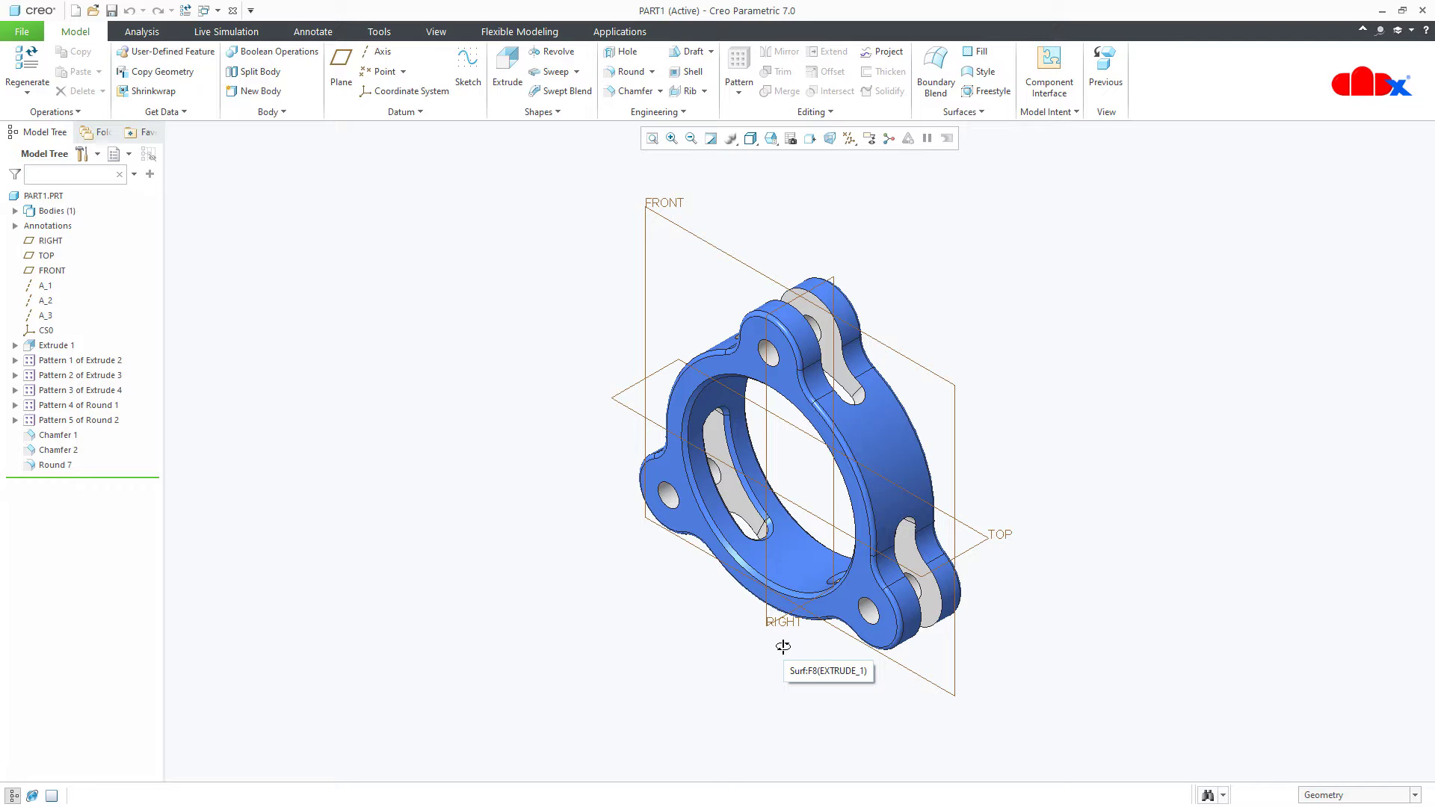
mouse_move(815, 557)
middle_down()
mouse_move(865, 487)
mouse_move(840, 397)
mouse_move(822, 438)
middle_up()
key(ctrl+d)
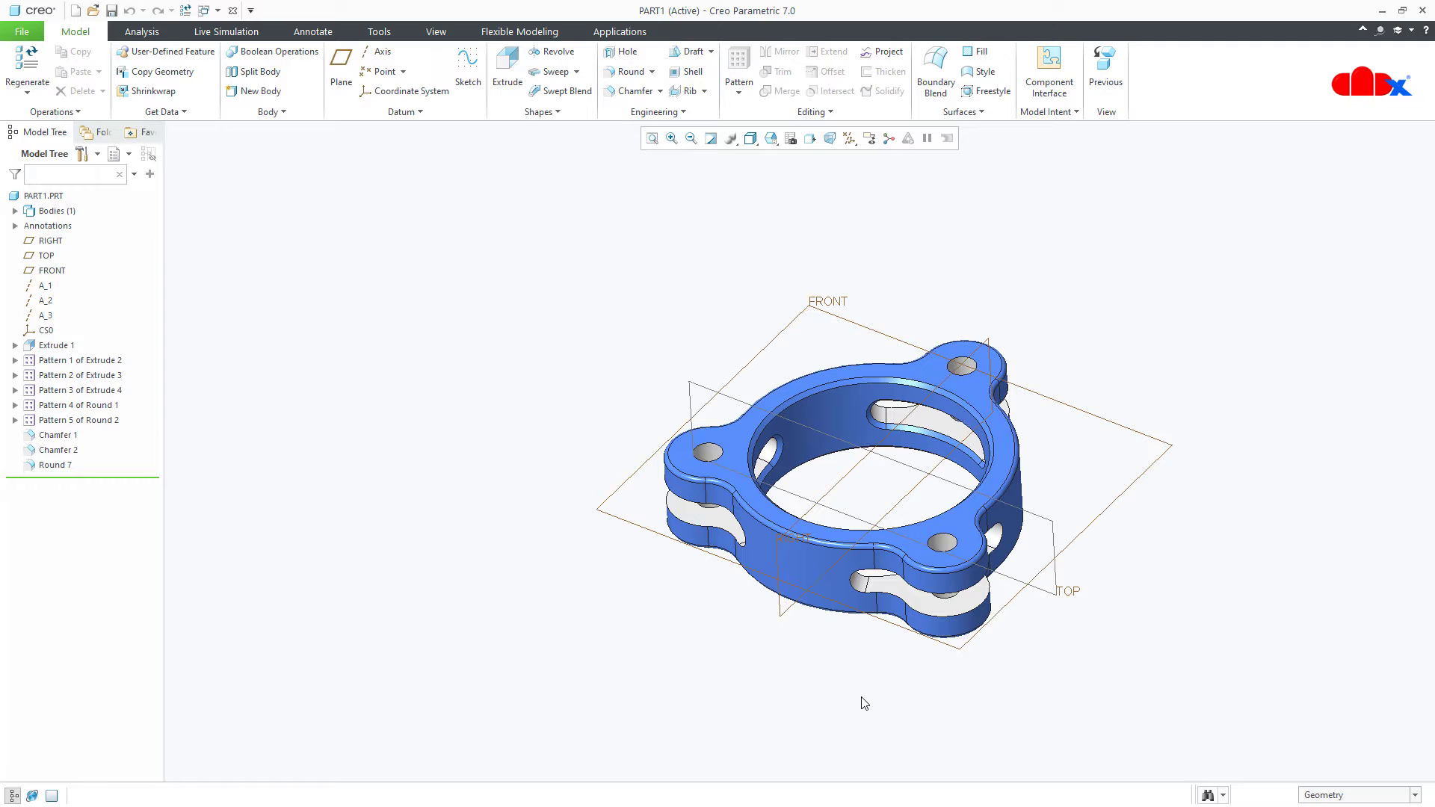
click(55, 346)
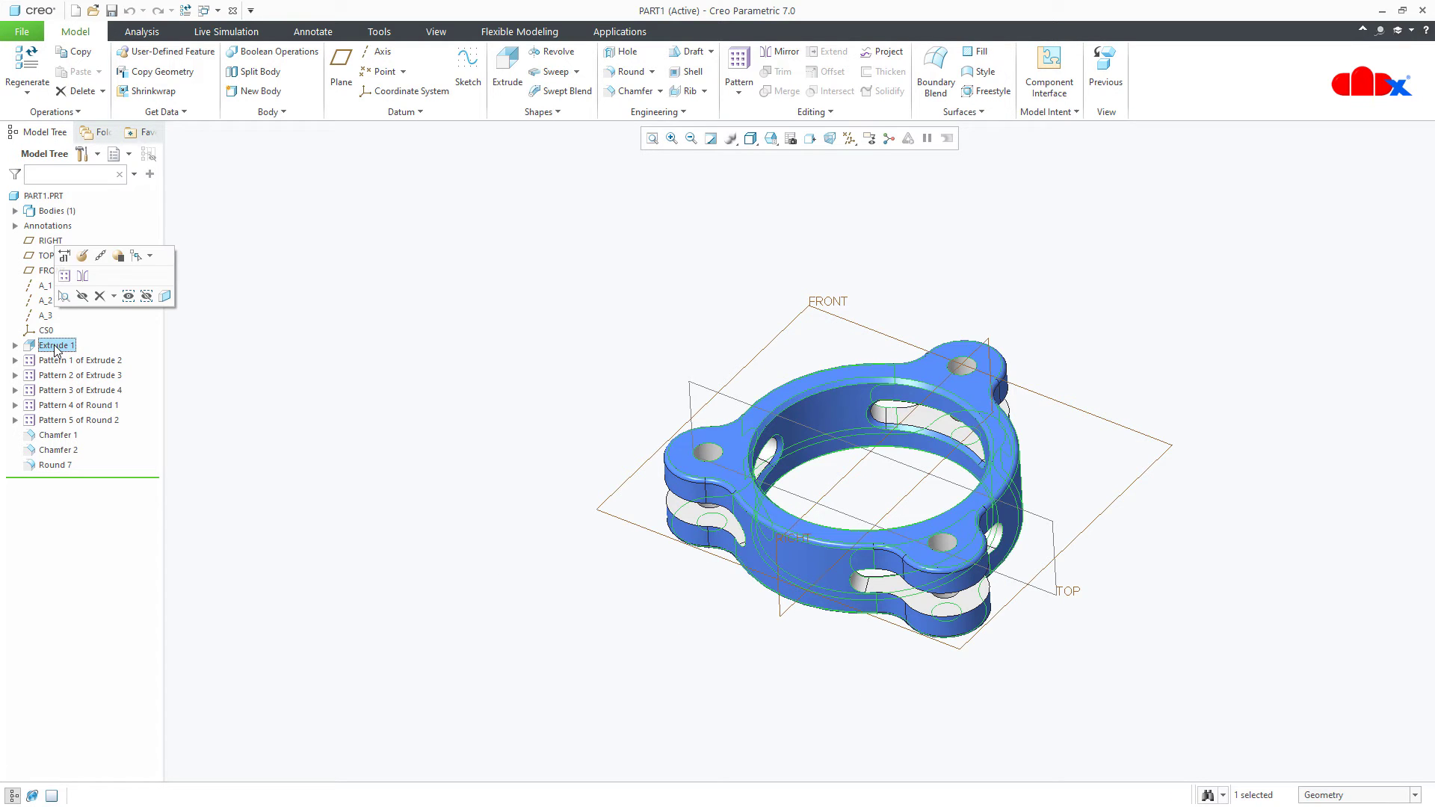
click(82, 255)
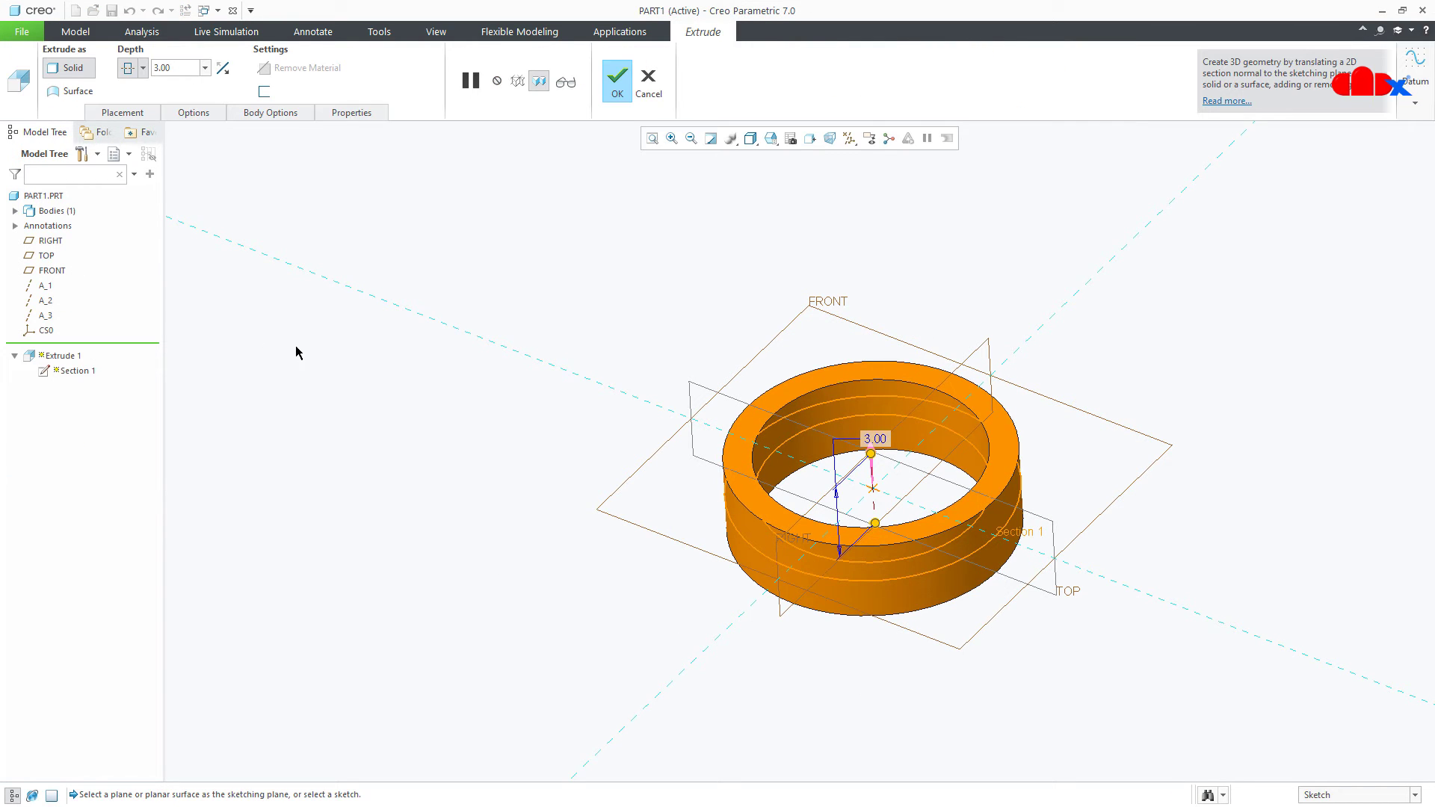
right_click(314, 343)
click(312, 308)
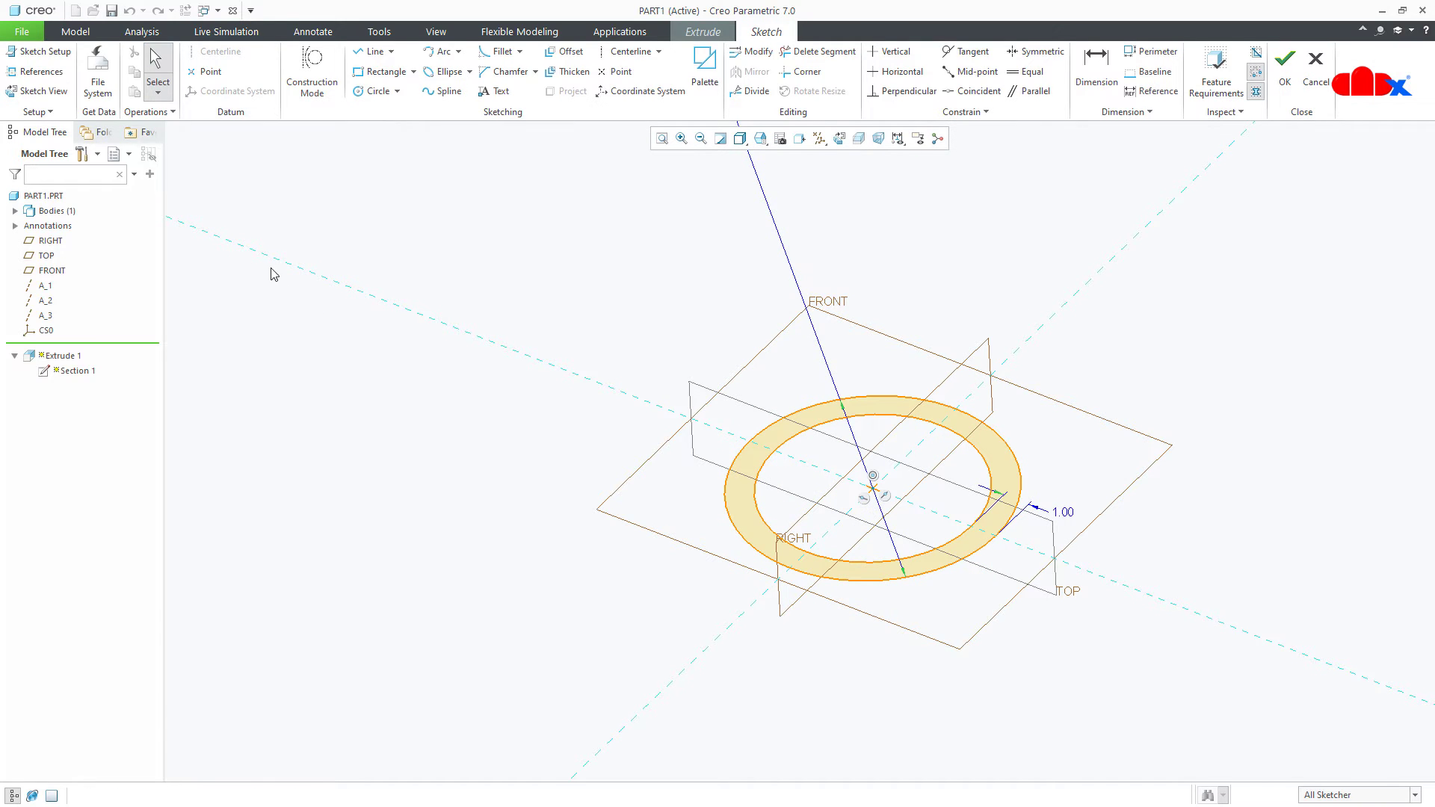
Check the sketch plane and orientation reference of Extrude 1's section, and leave the sketch and feature without changes
click(41, 52)
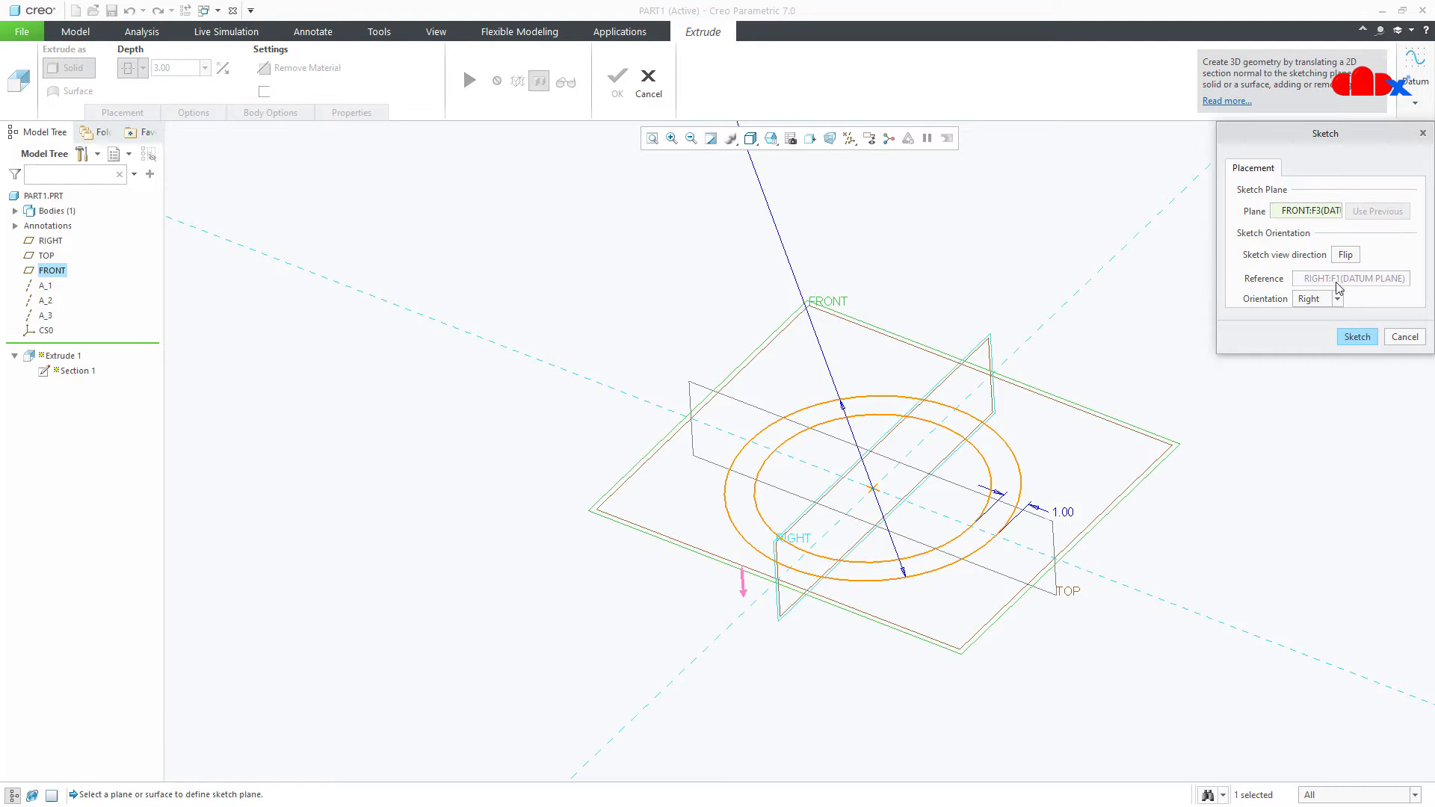
click(1356, 336)
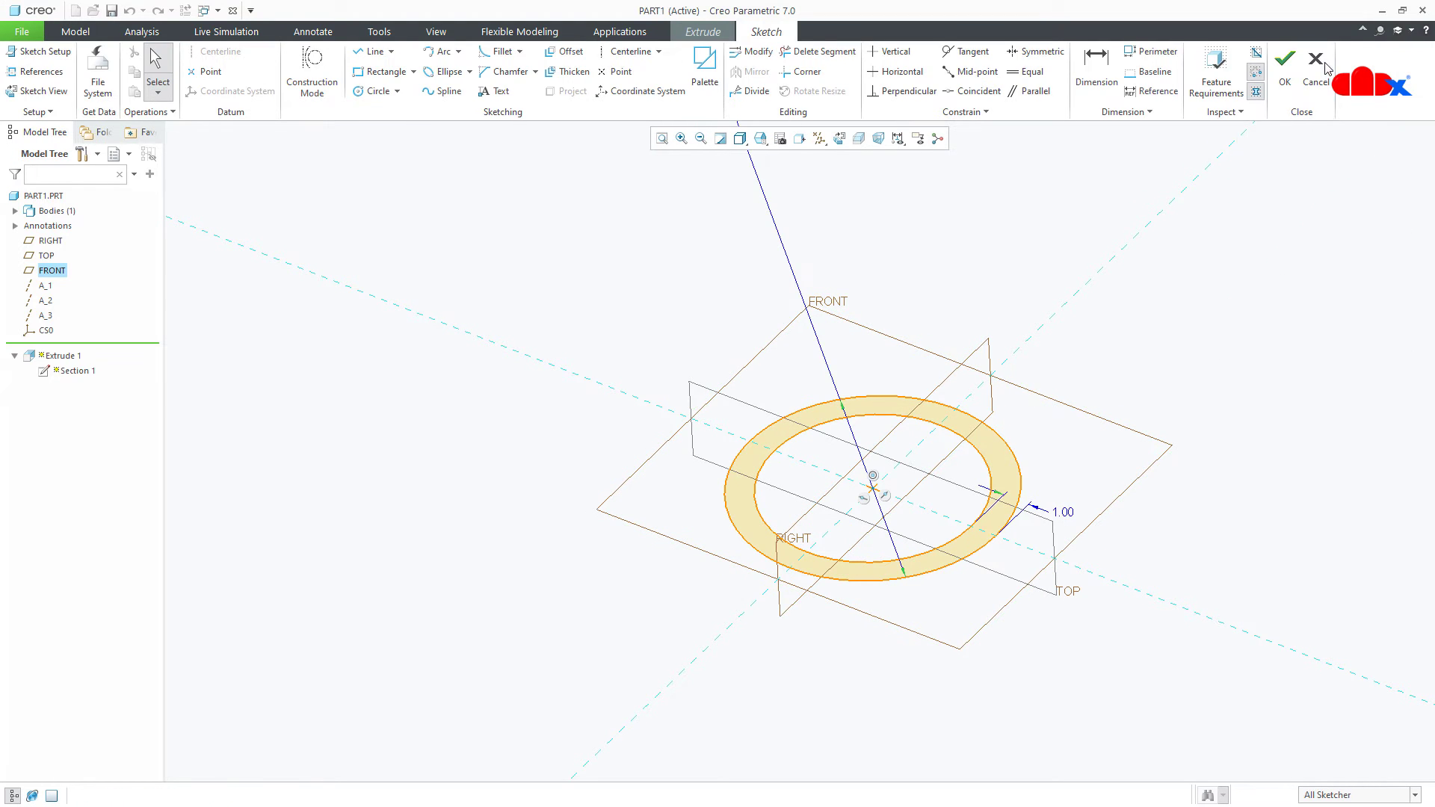
click(1327, 69)
click(772, 437)
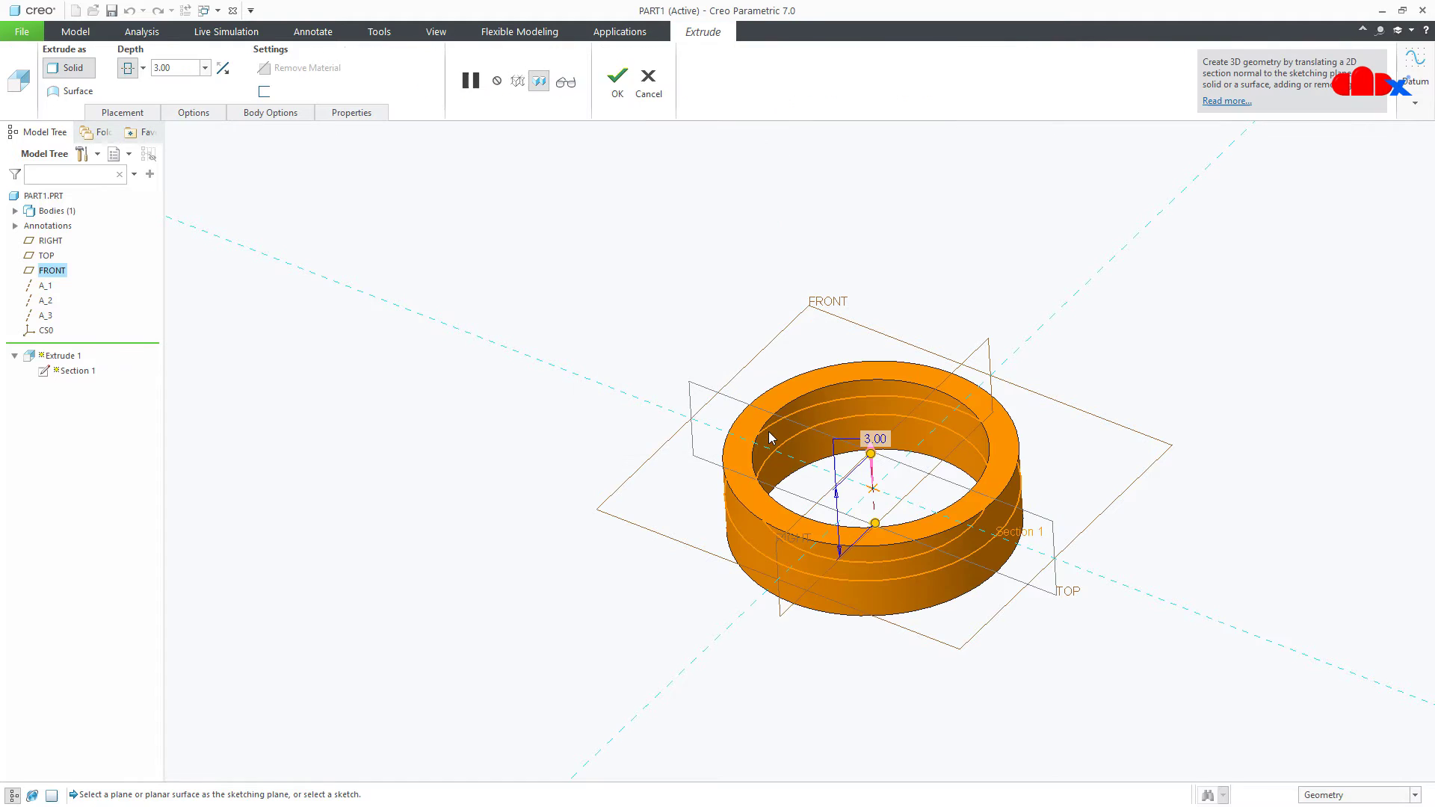
click(650, 86)
click(1168, 656)
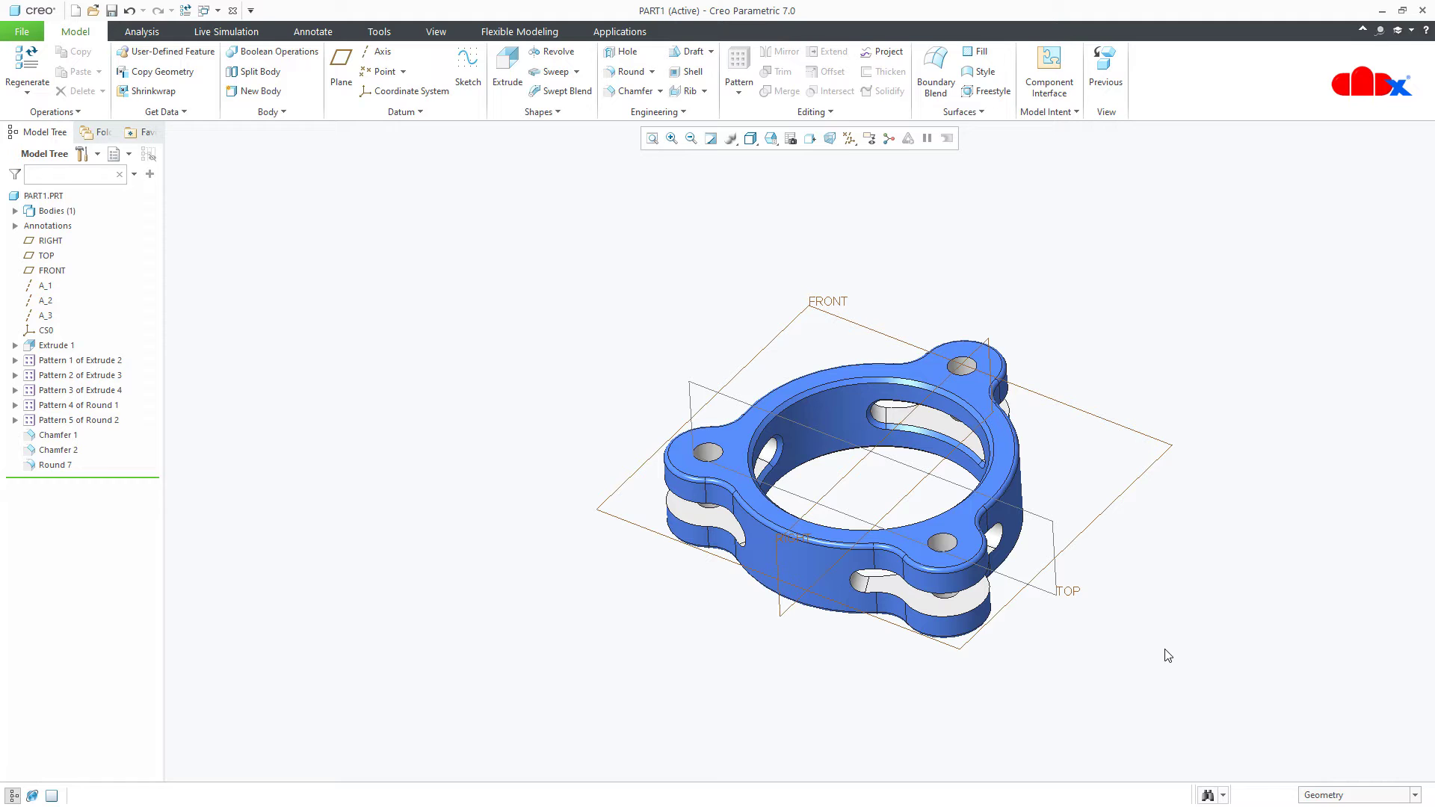
Open Edit References for Extrude 1 and enlarge the dialog to show more of its contents
key(ctrl+d)
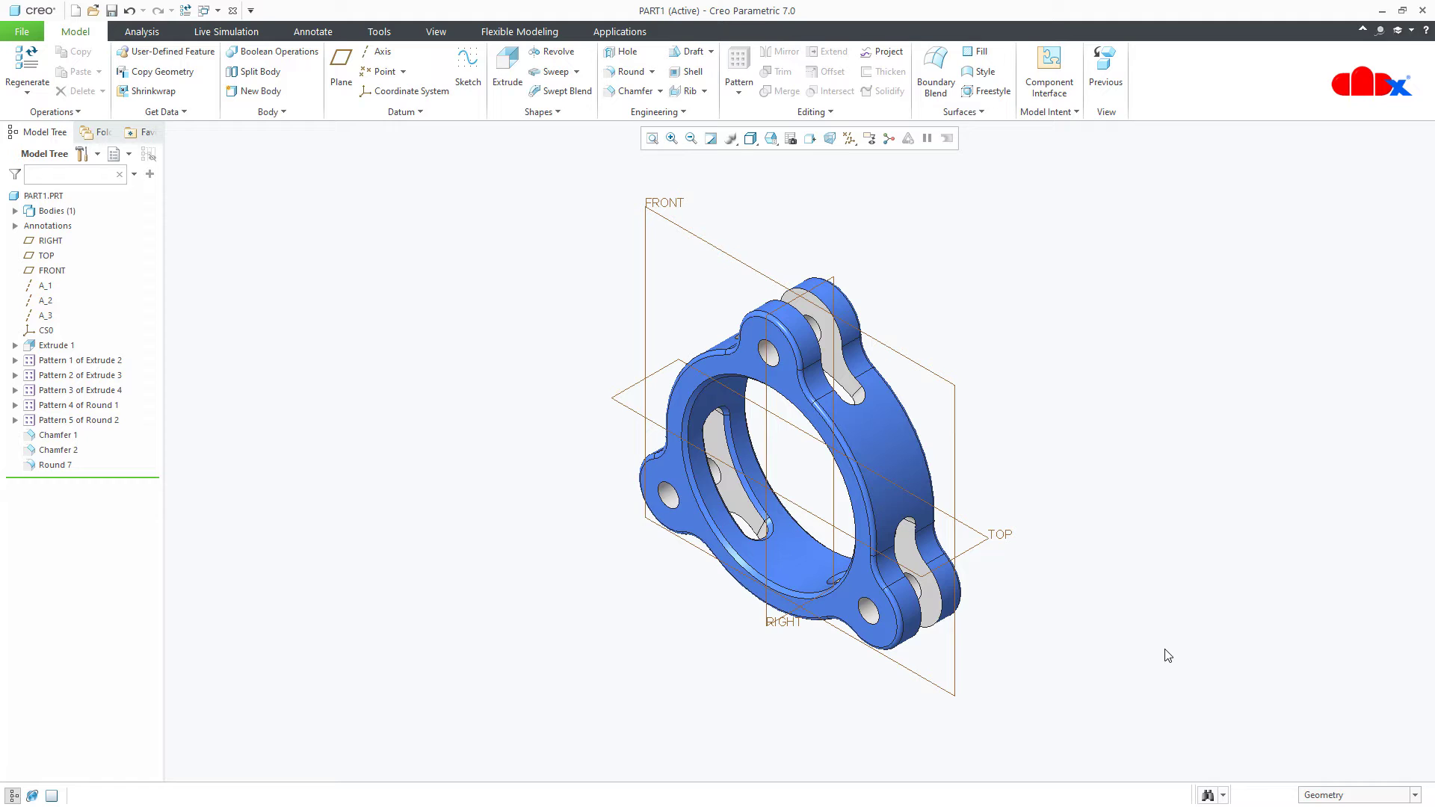
click(926, 541)
click(699, 579)
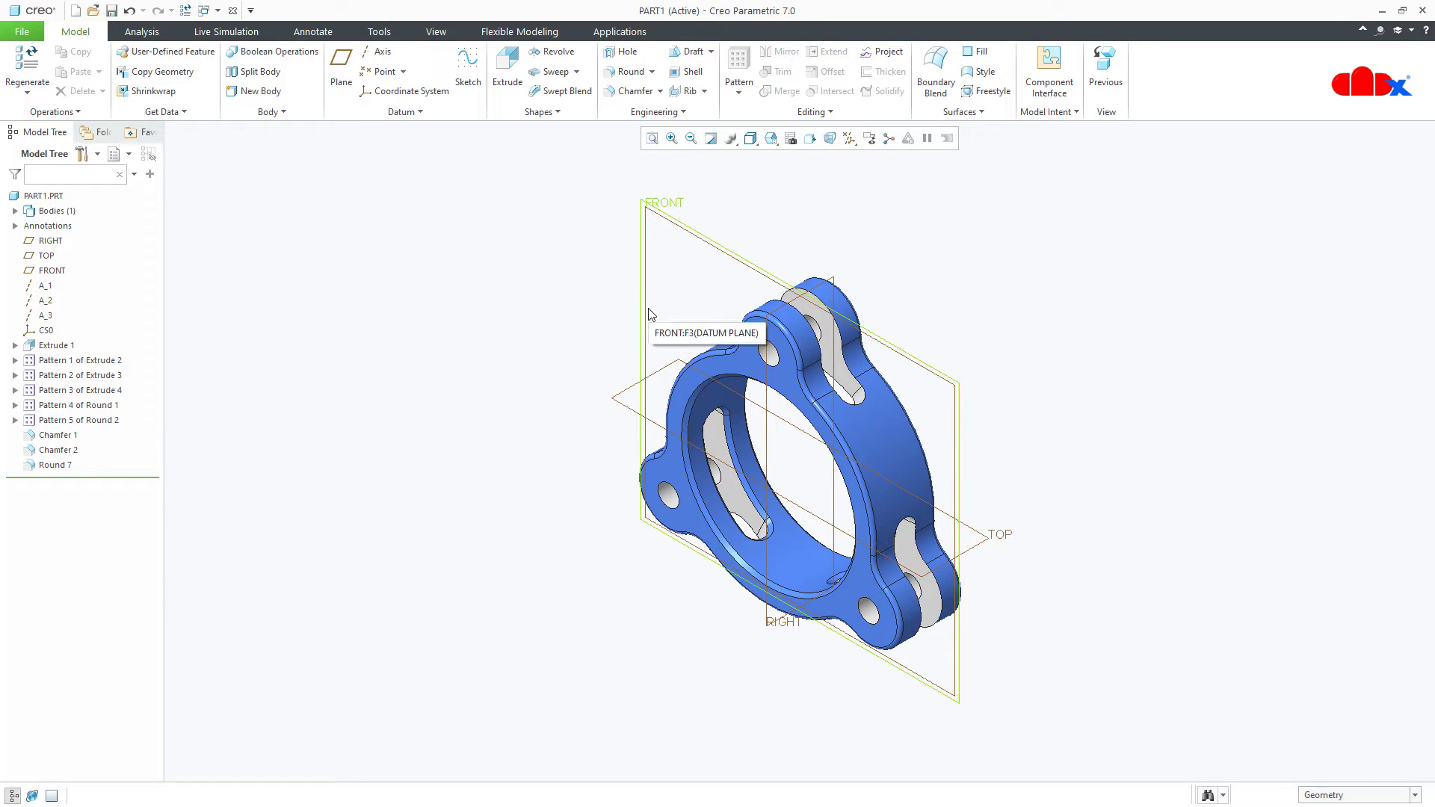
key(ctrl+d)
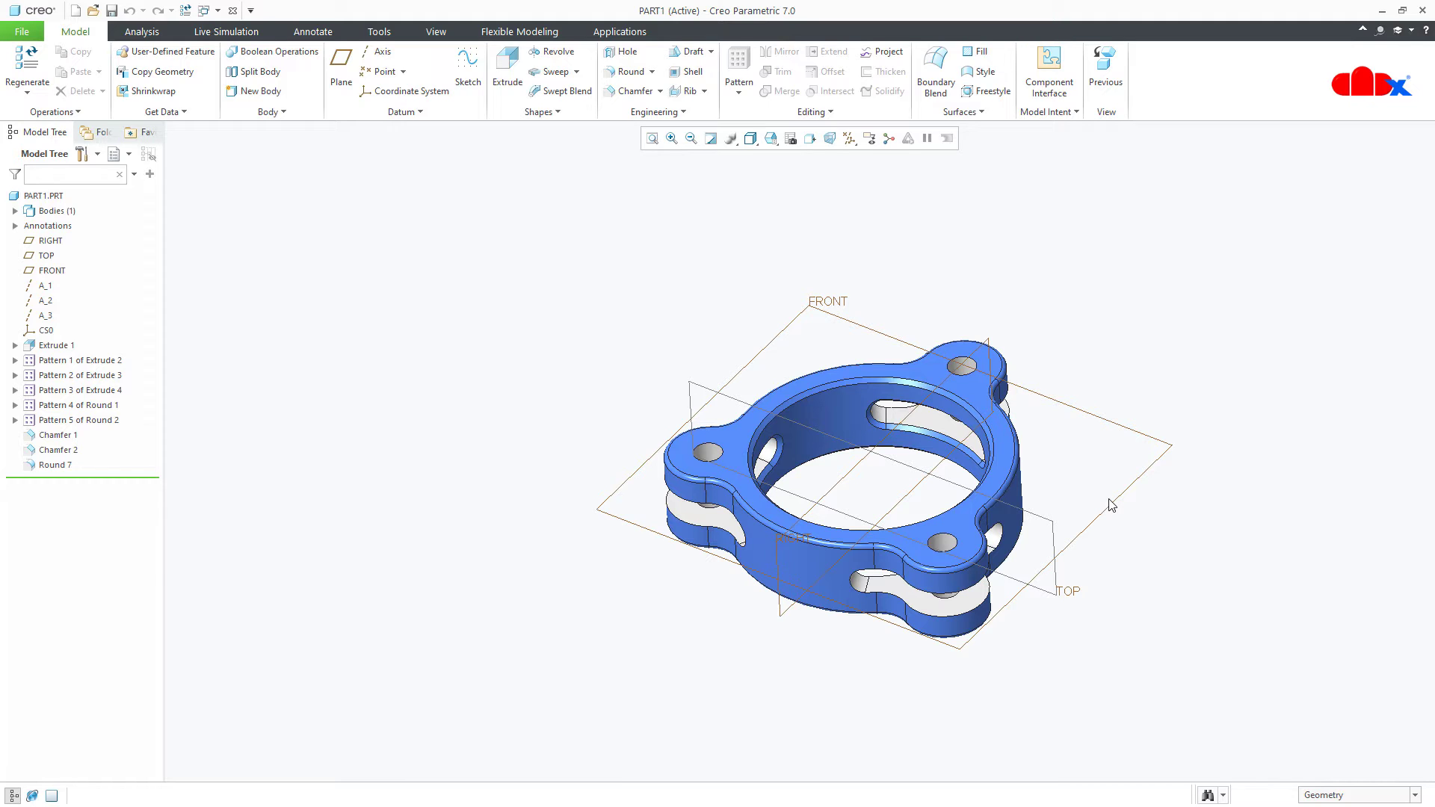
click(63, 348)
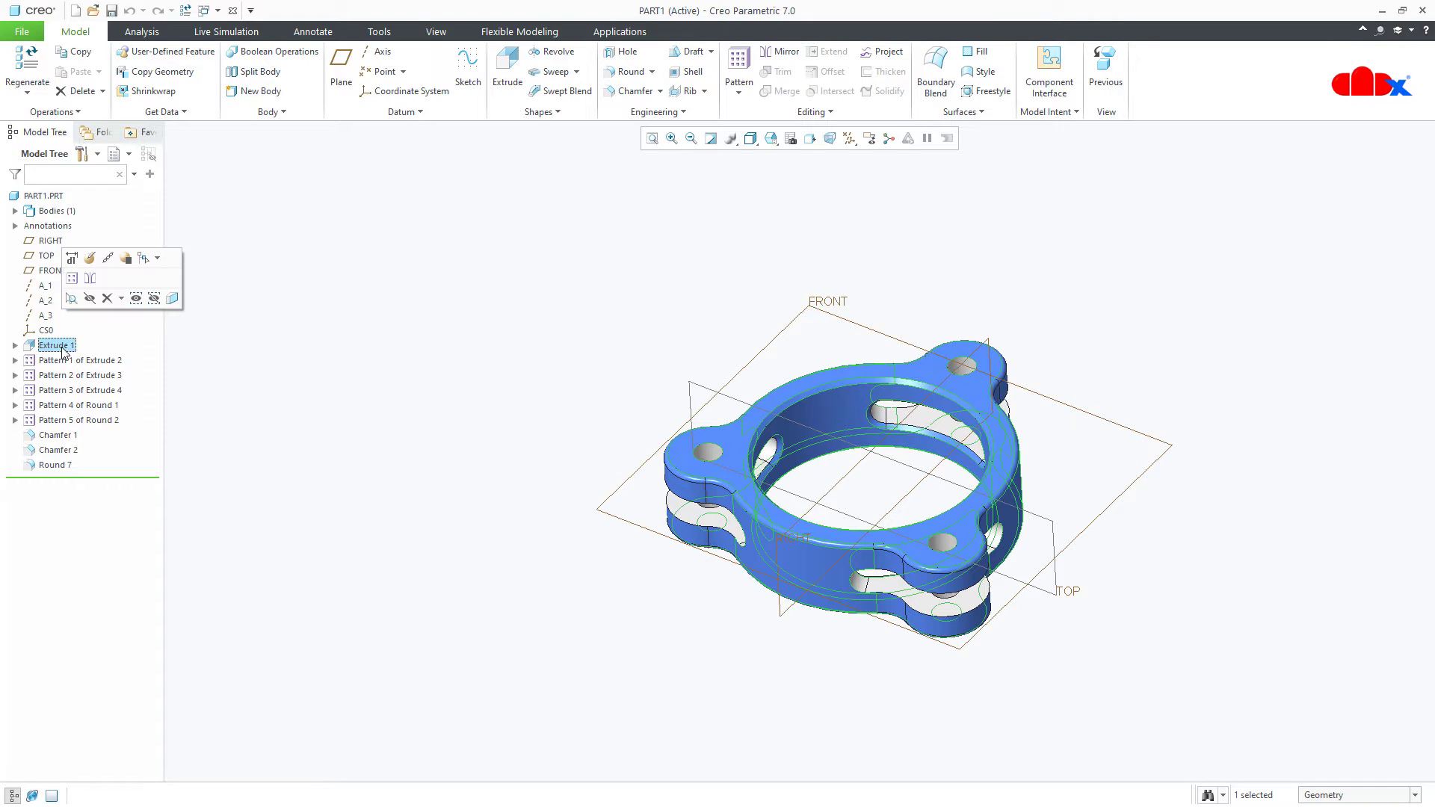
click(110, 259)
click(854, 350)
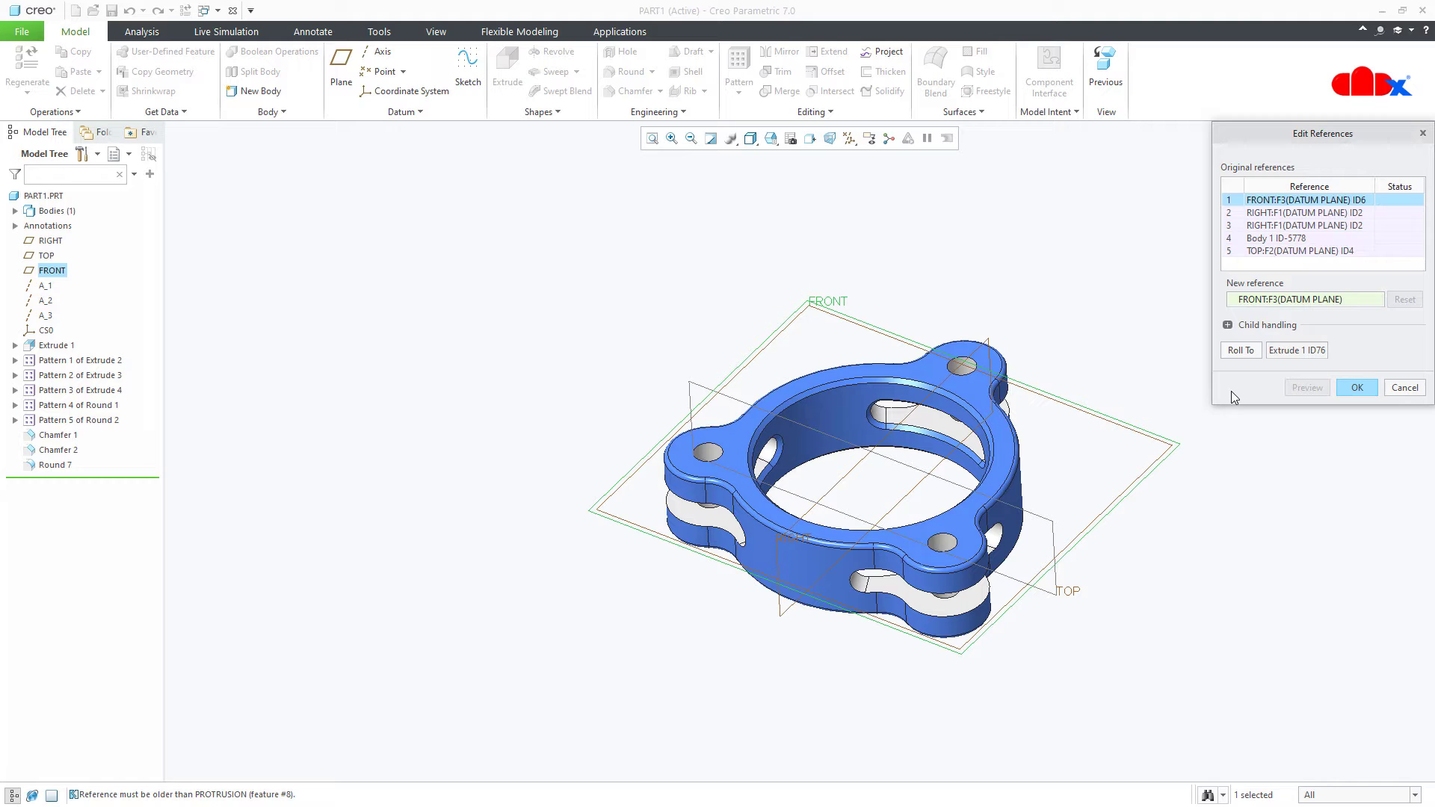
drag(1233, 404, 1220, 651)
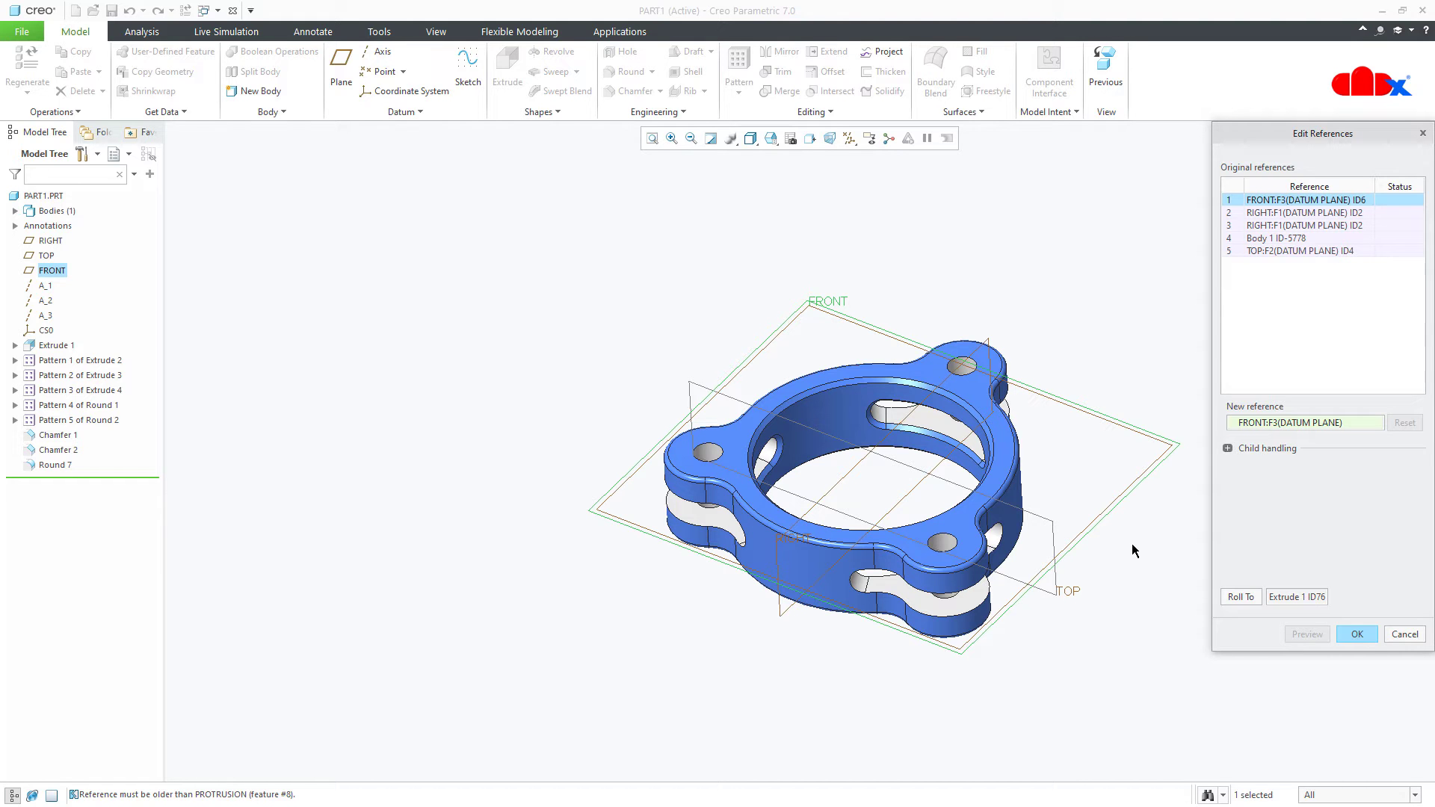
Examine how Extrude 1's original FRONT and RIGHT datum plane references relate to the model's default orientation
key(ctrl+d)
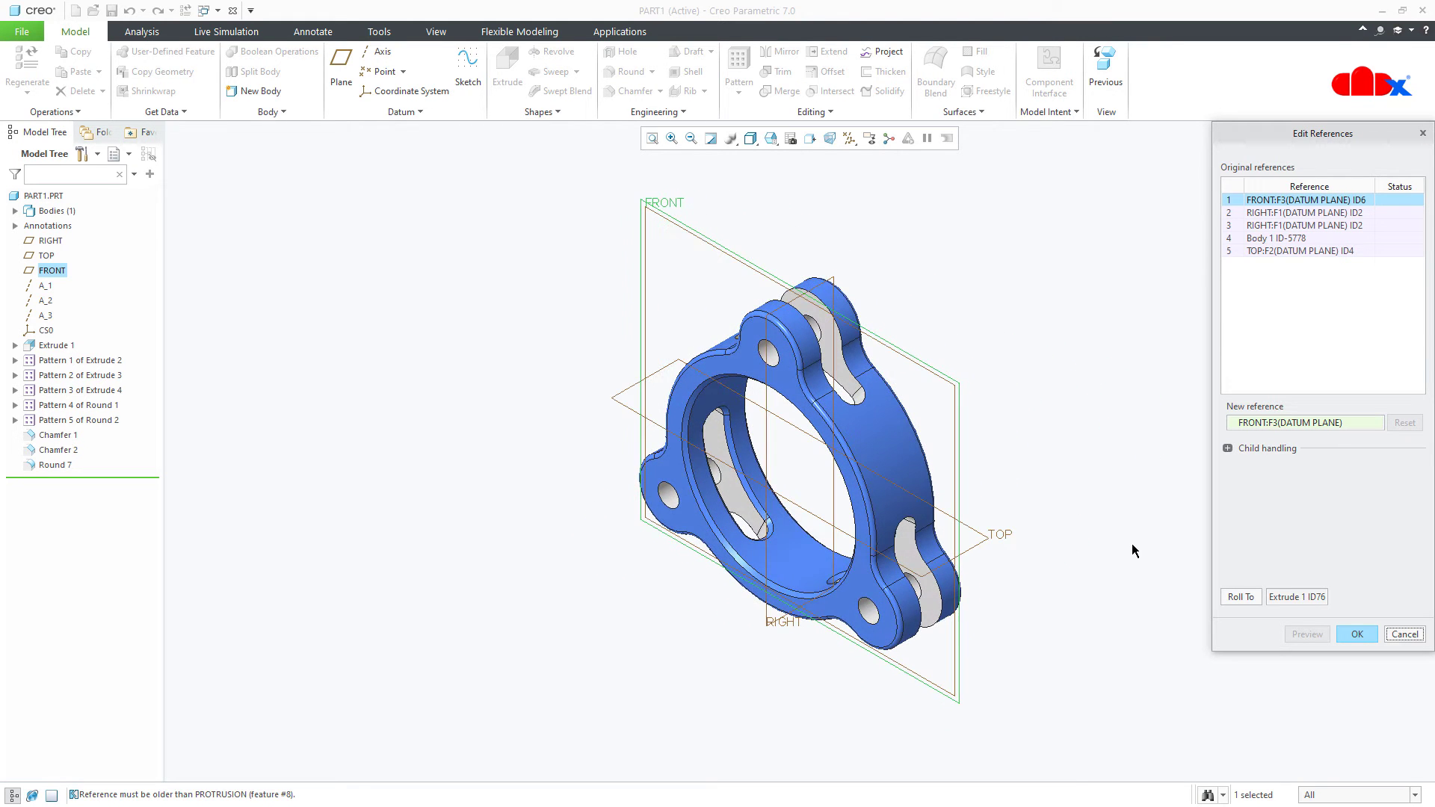
click(770, 626)
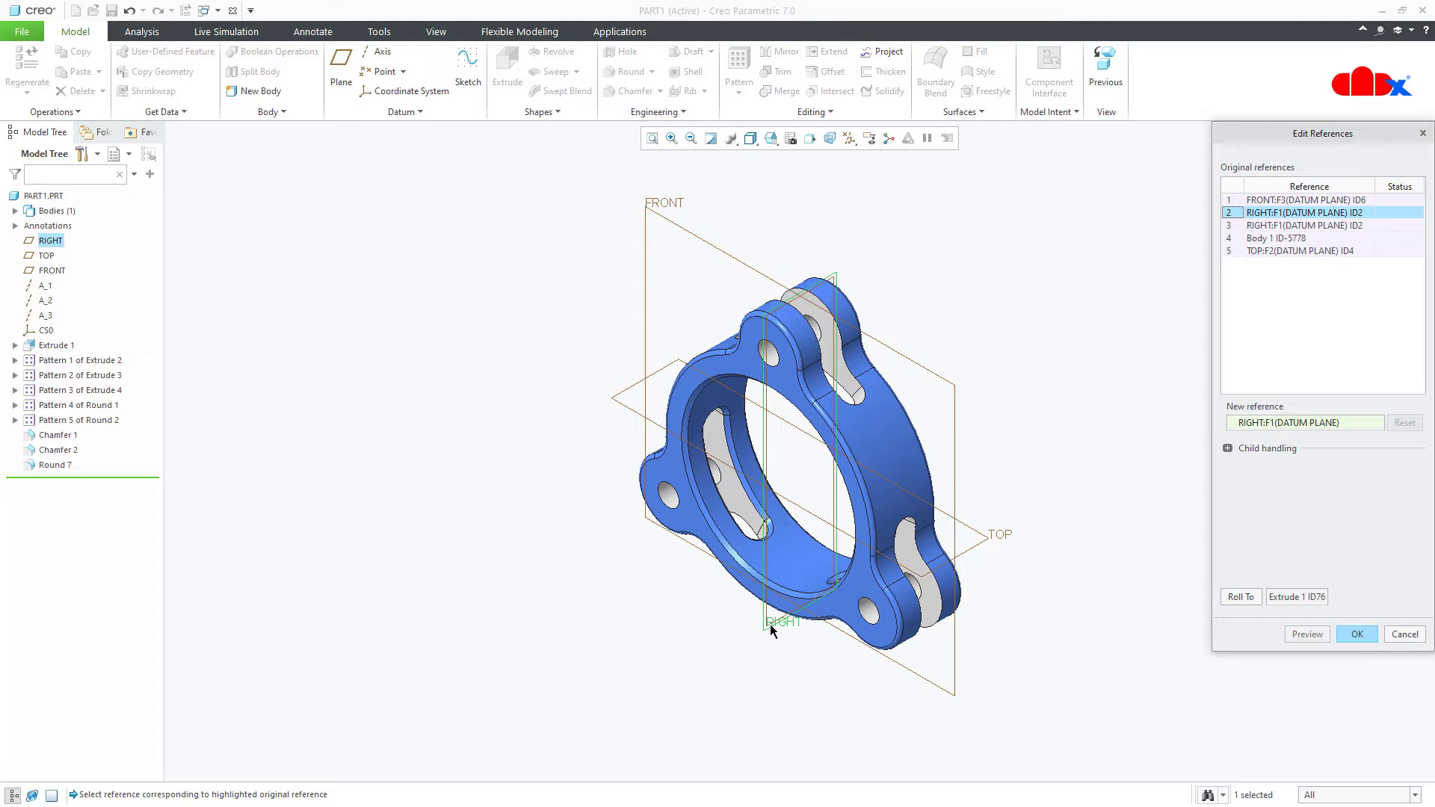
key(ctrl+d)
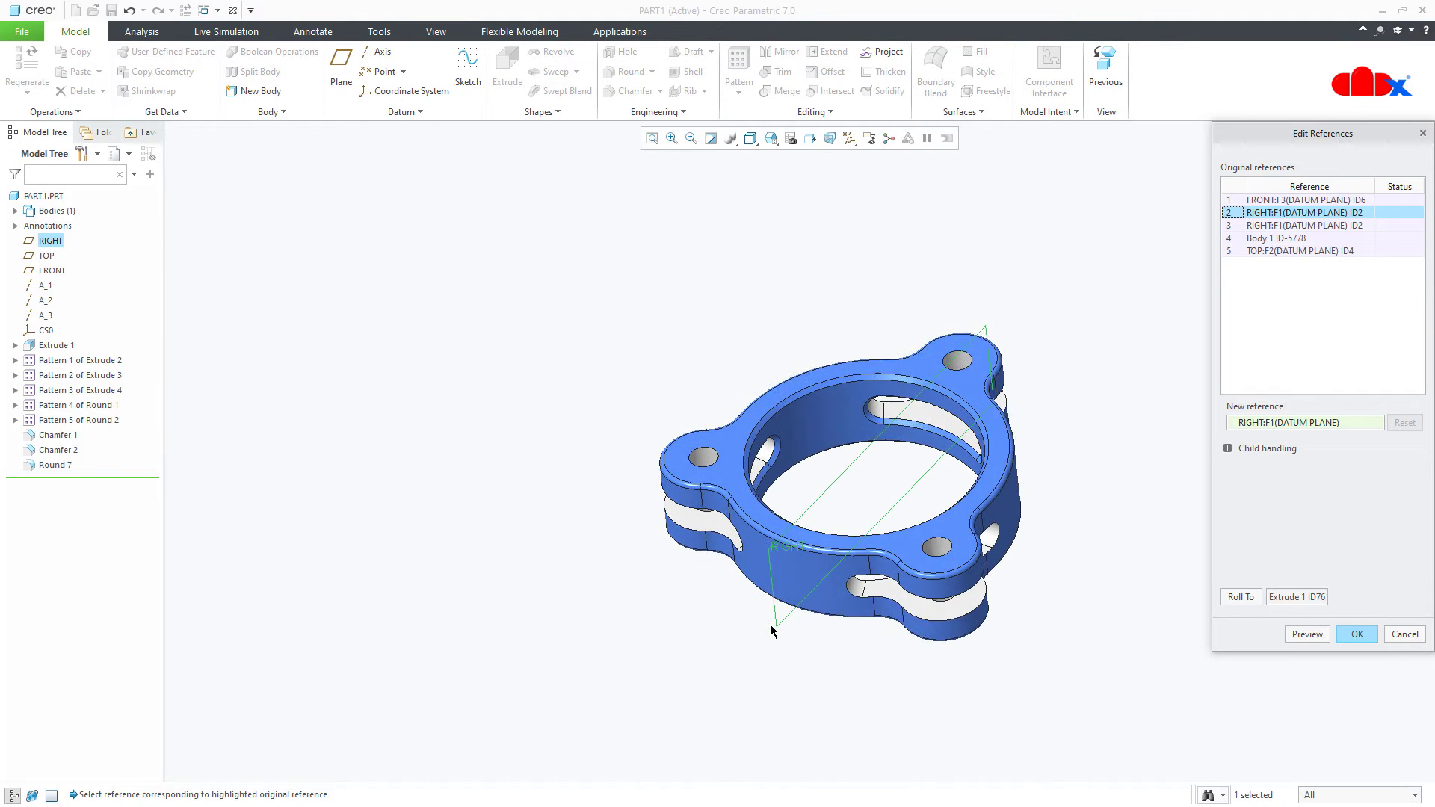
middle_drag(781, 601, 777, 604)
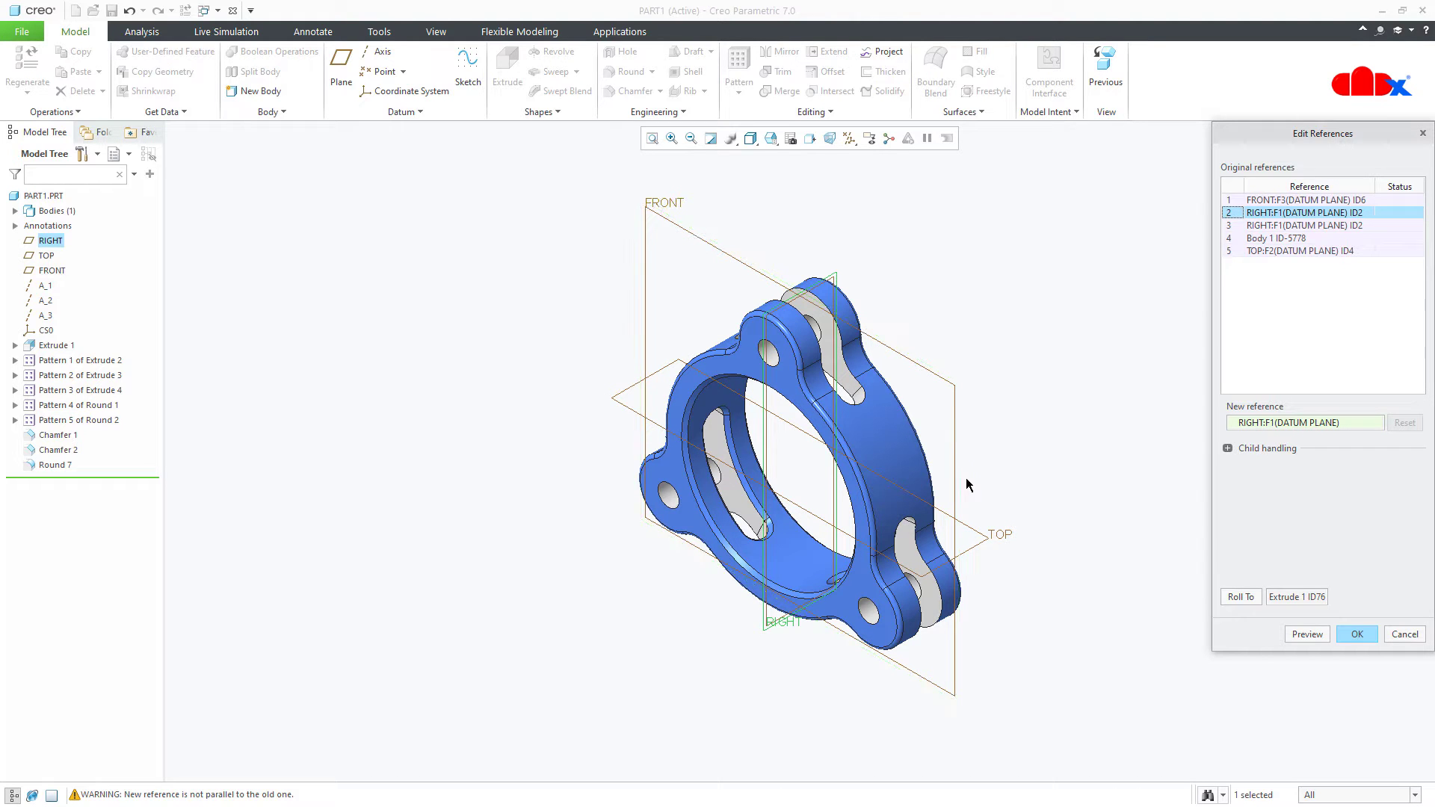
middle_drag(976, 545, 994, 568)
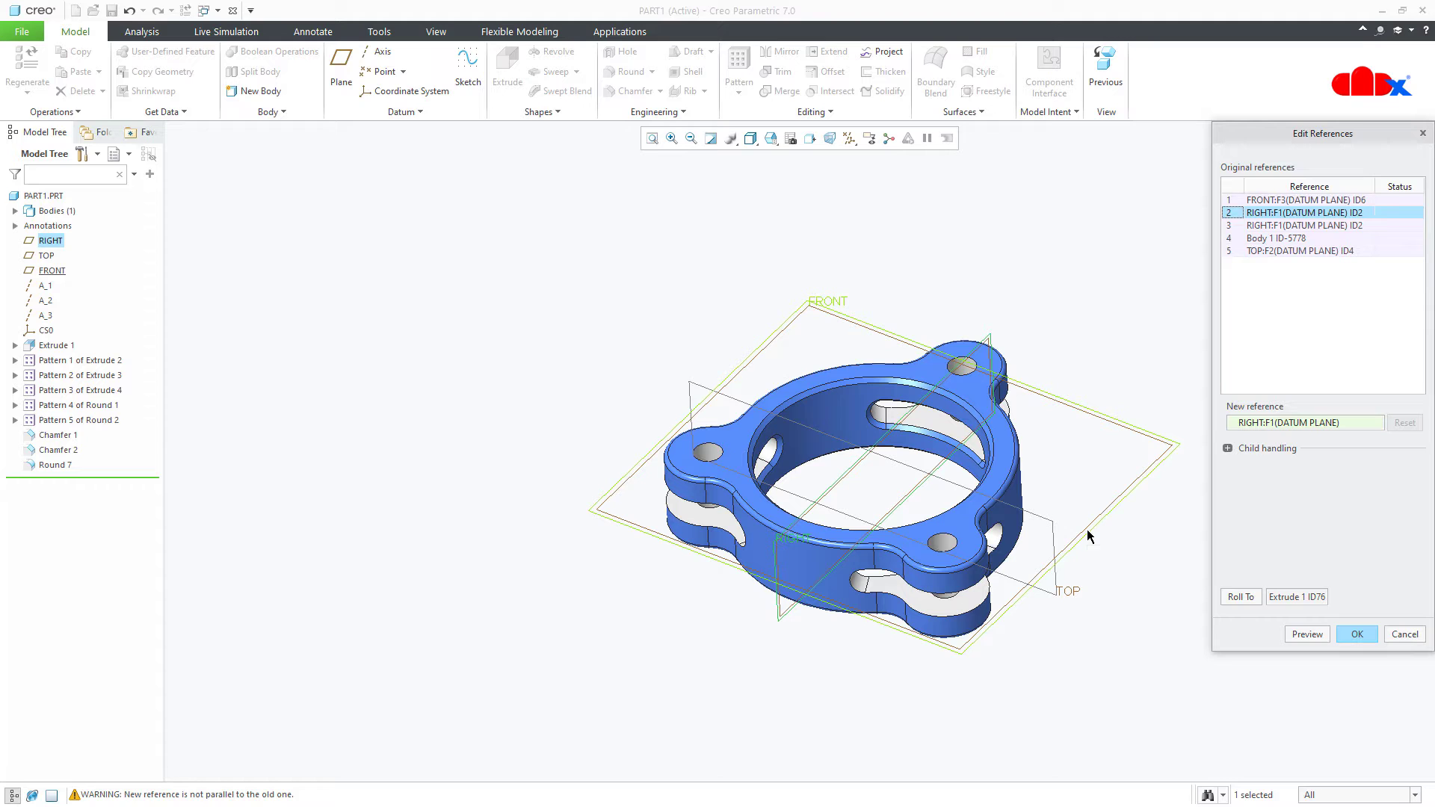
click(781, 619)
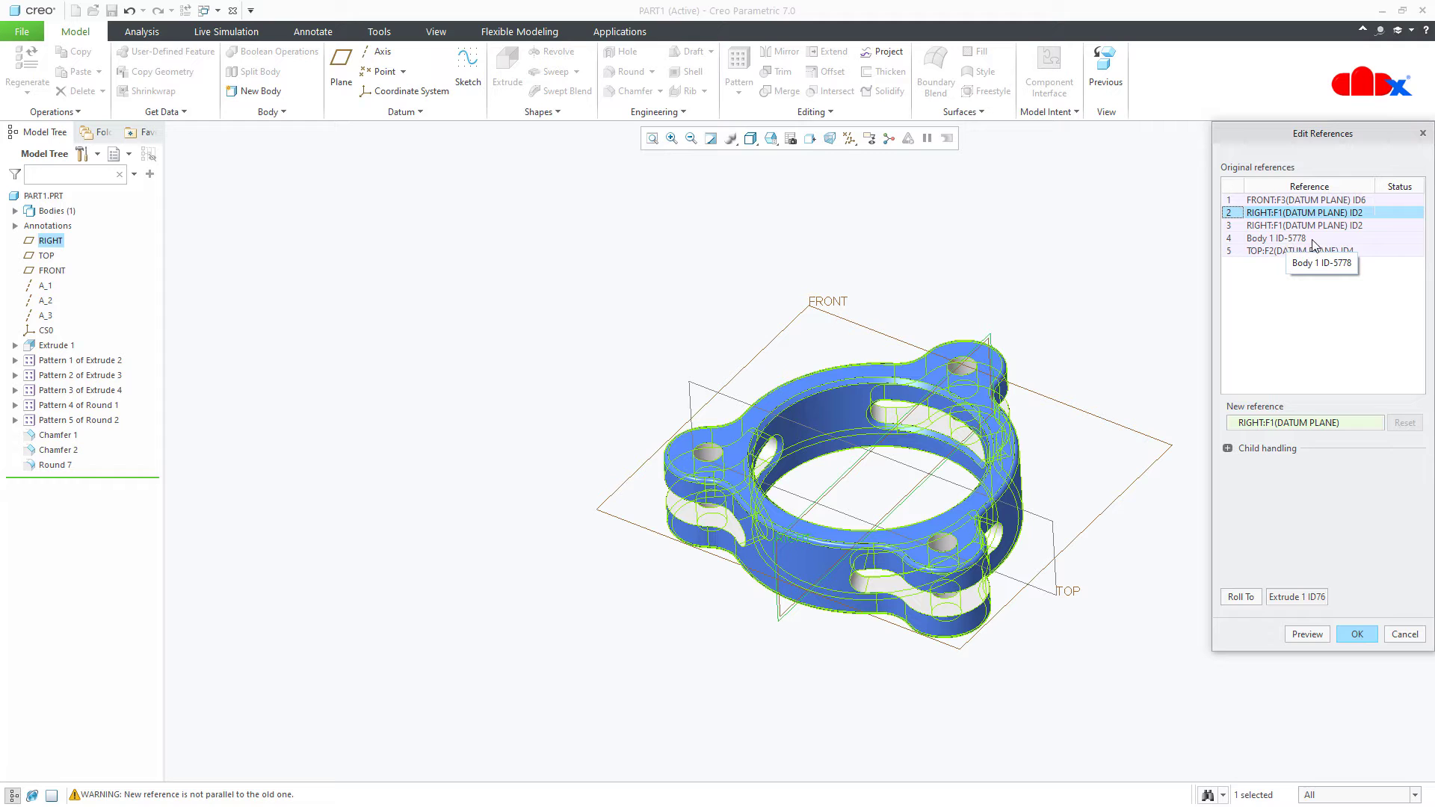
Expand child handling and replace Extrude 1's FRONT datum plane reference with the TOP datum plane
click(1276, 201)
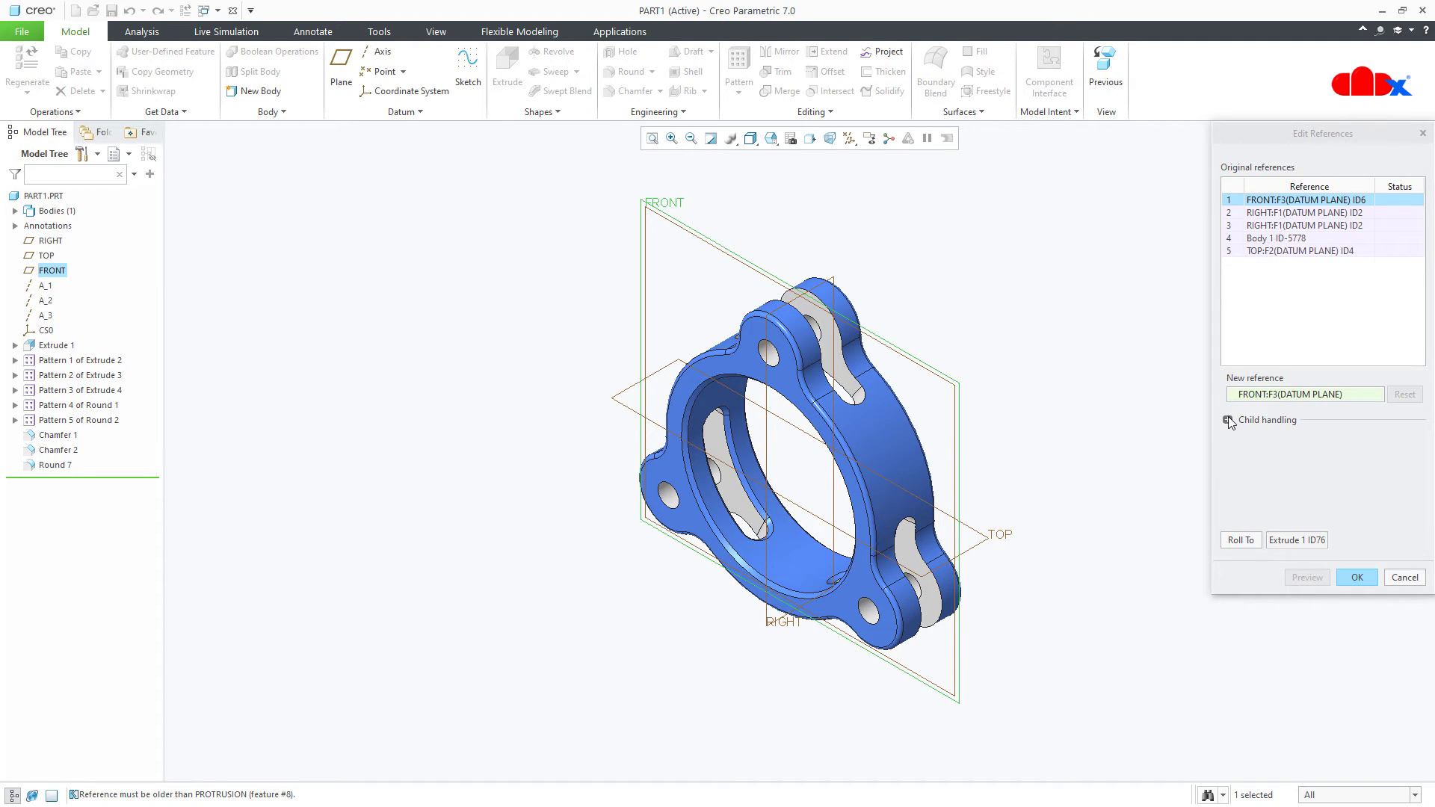
click(1229, 421)
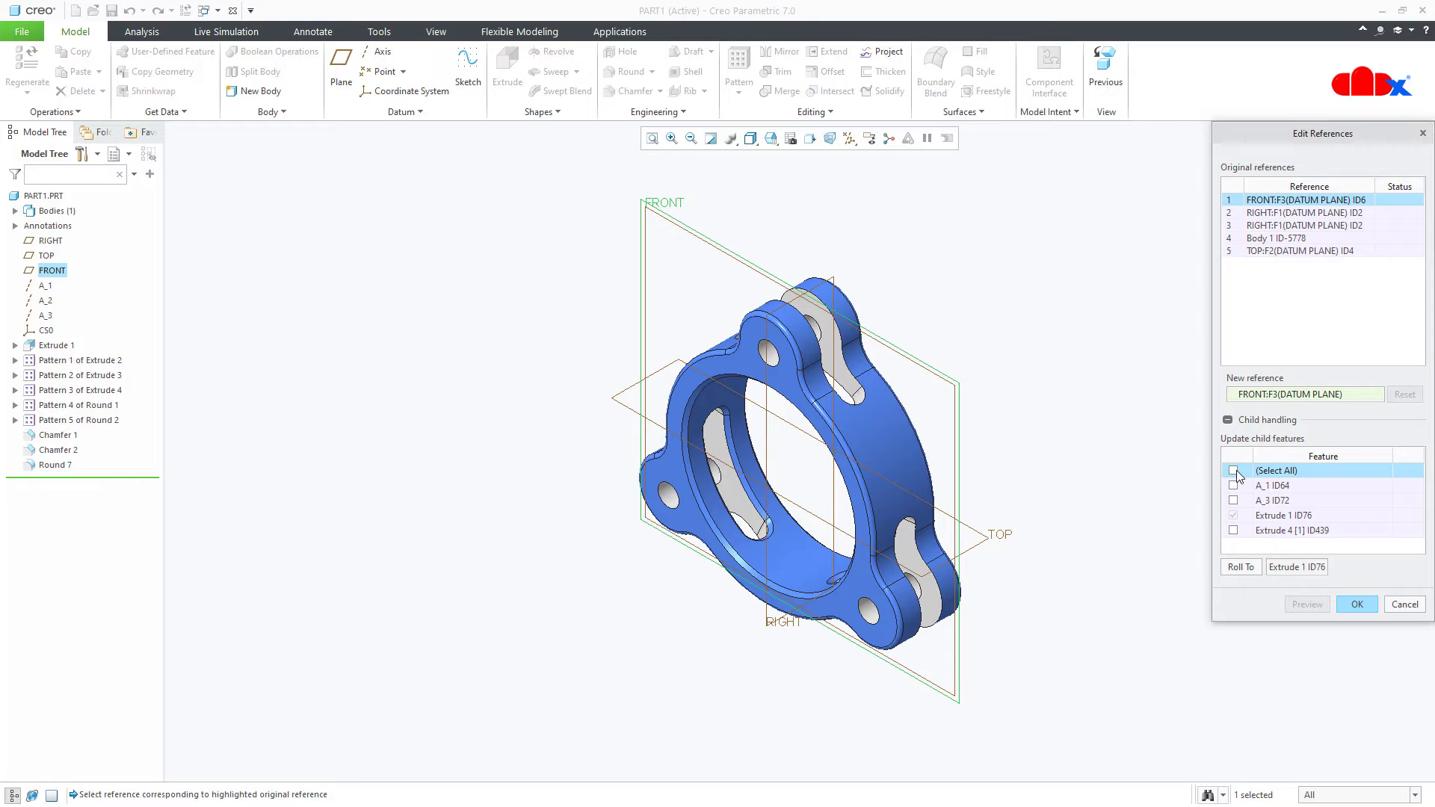
click(46, 256)
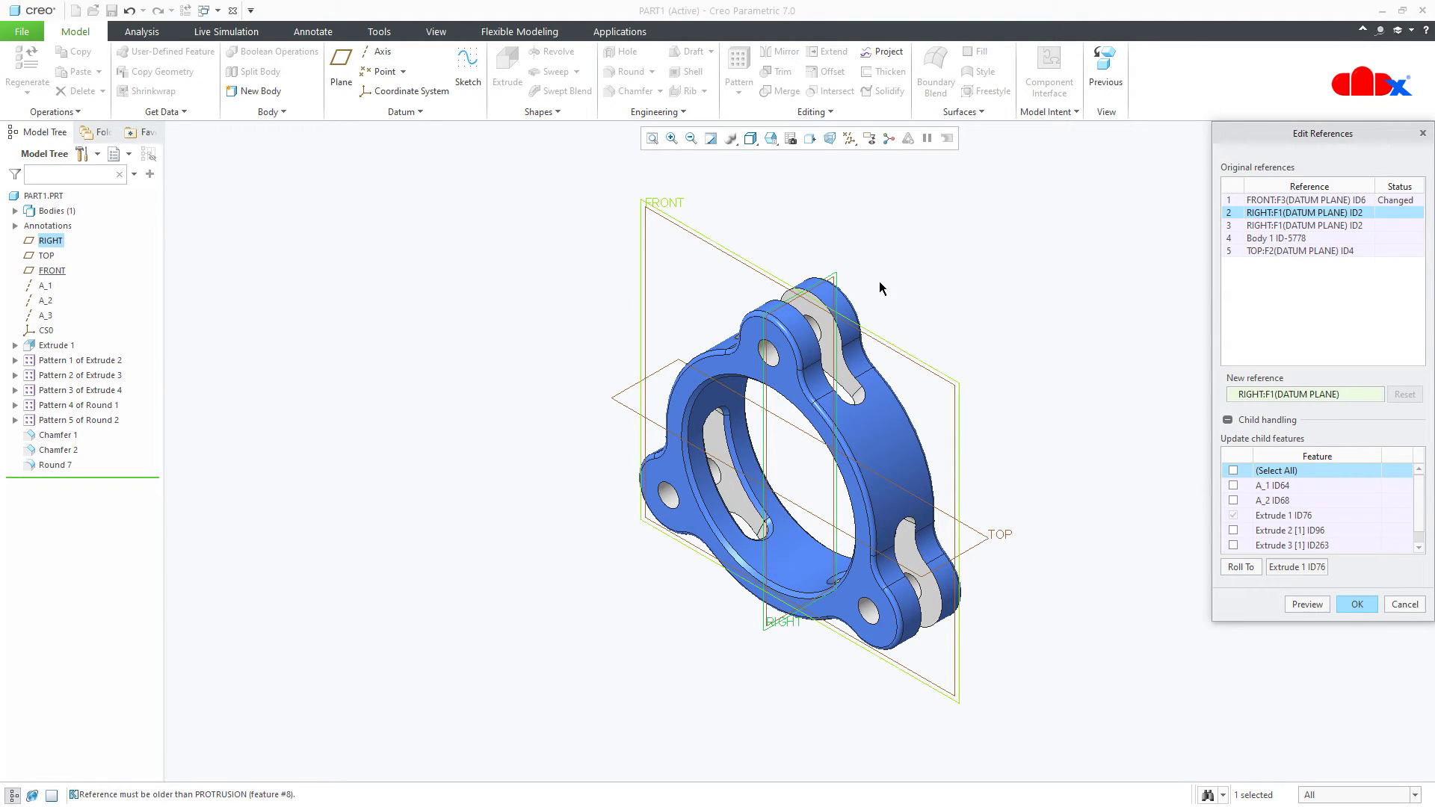
Replace the TOP datum plane reference with FRONT, include all child features in the update, and preview and apply the reference changes
click(1262, 251)
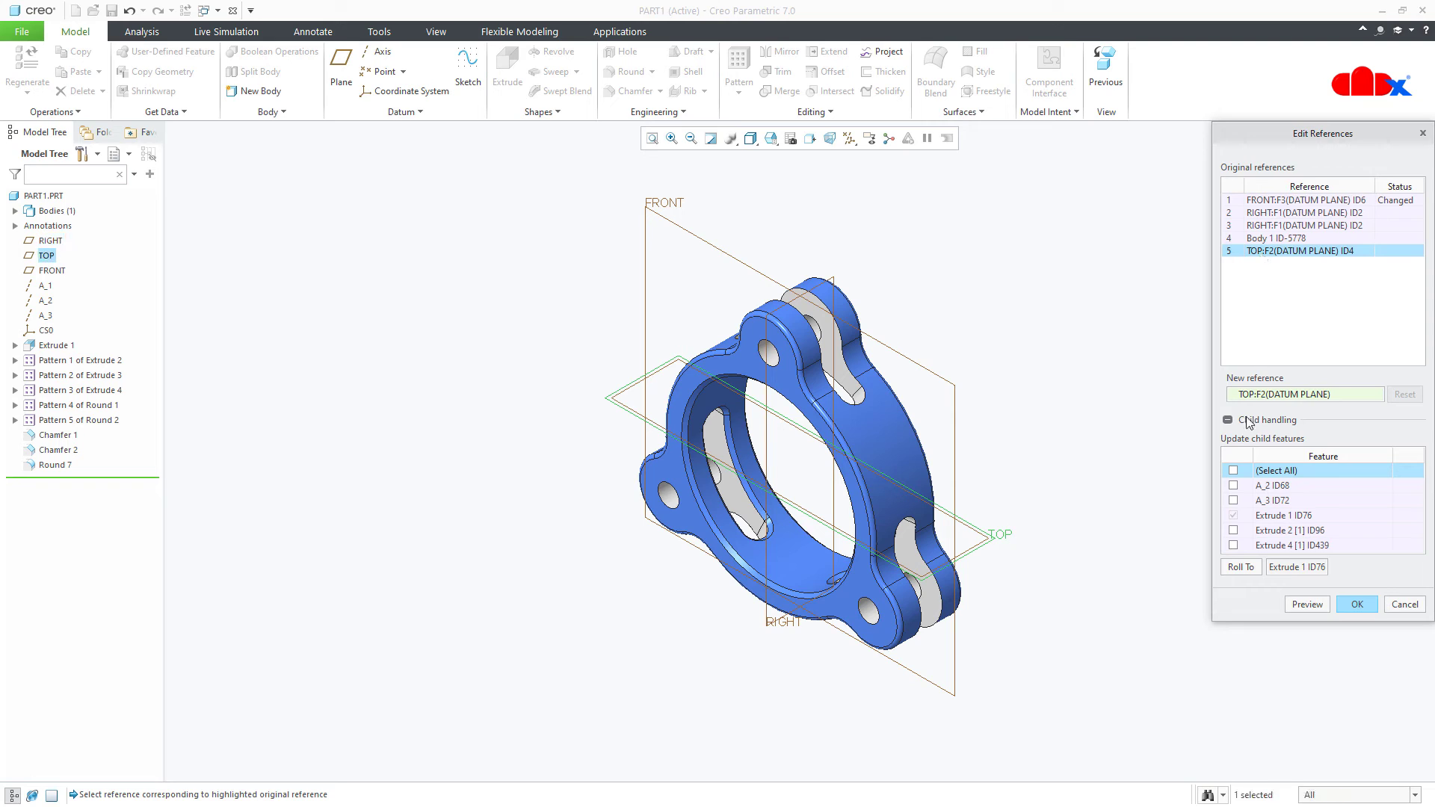
click(1234, 470)
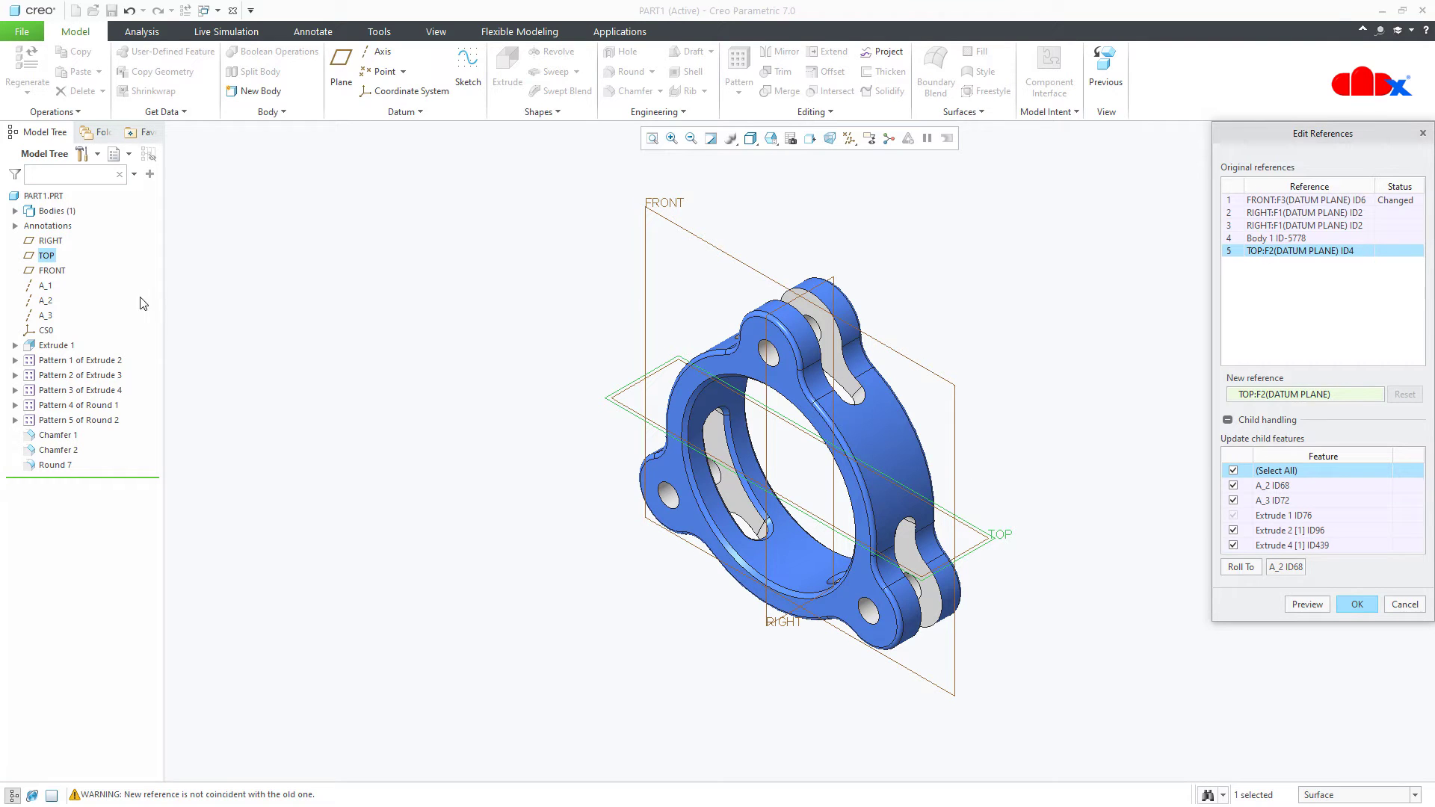
click(60, 272)
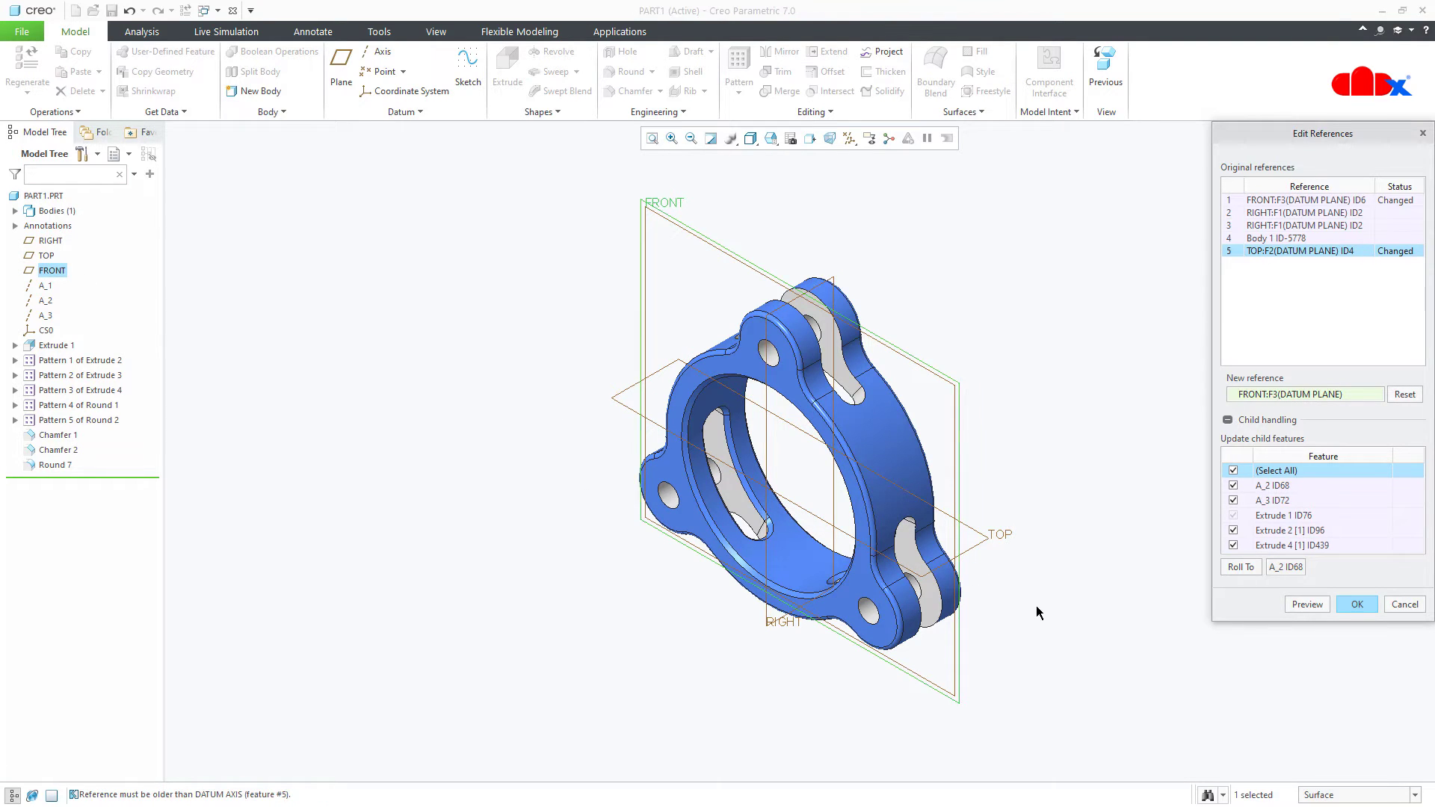
click(1306, 605)
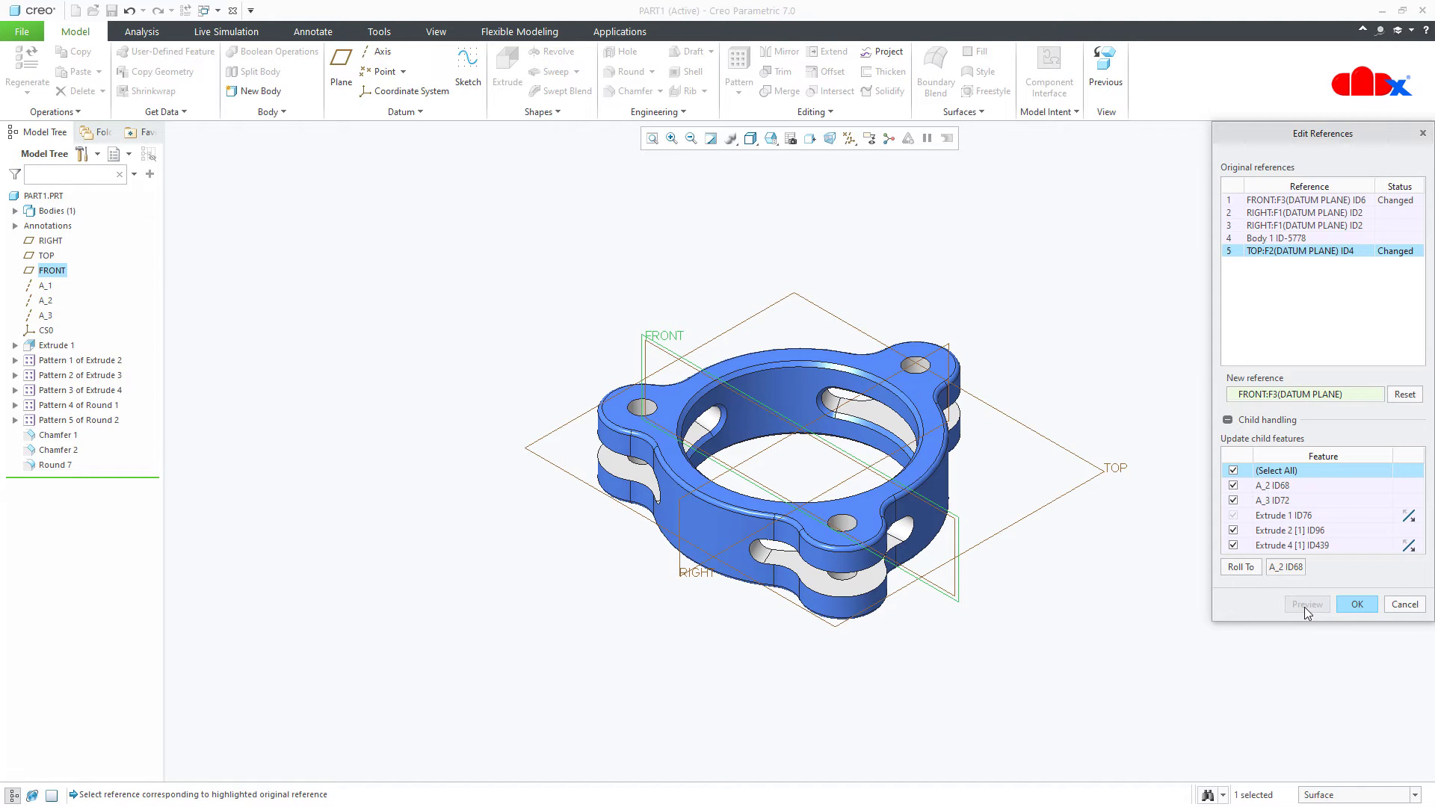
click(1357, 605)
Reopen Edit References for Extrude 1 and replace its TOP datum plane reference with FRONT, including all child features
middle_drag(1080, 548, 1014, 620)
key(ctrl+d)
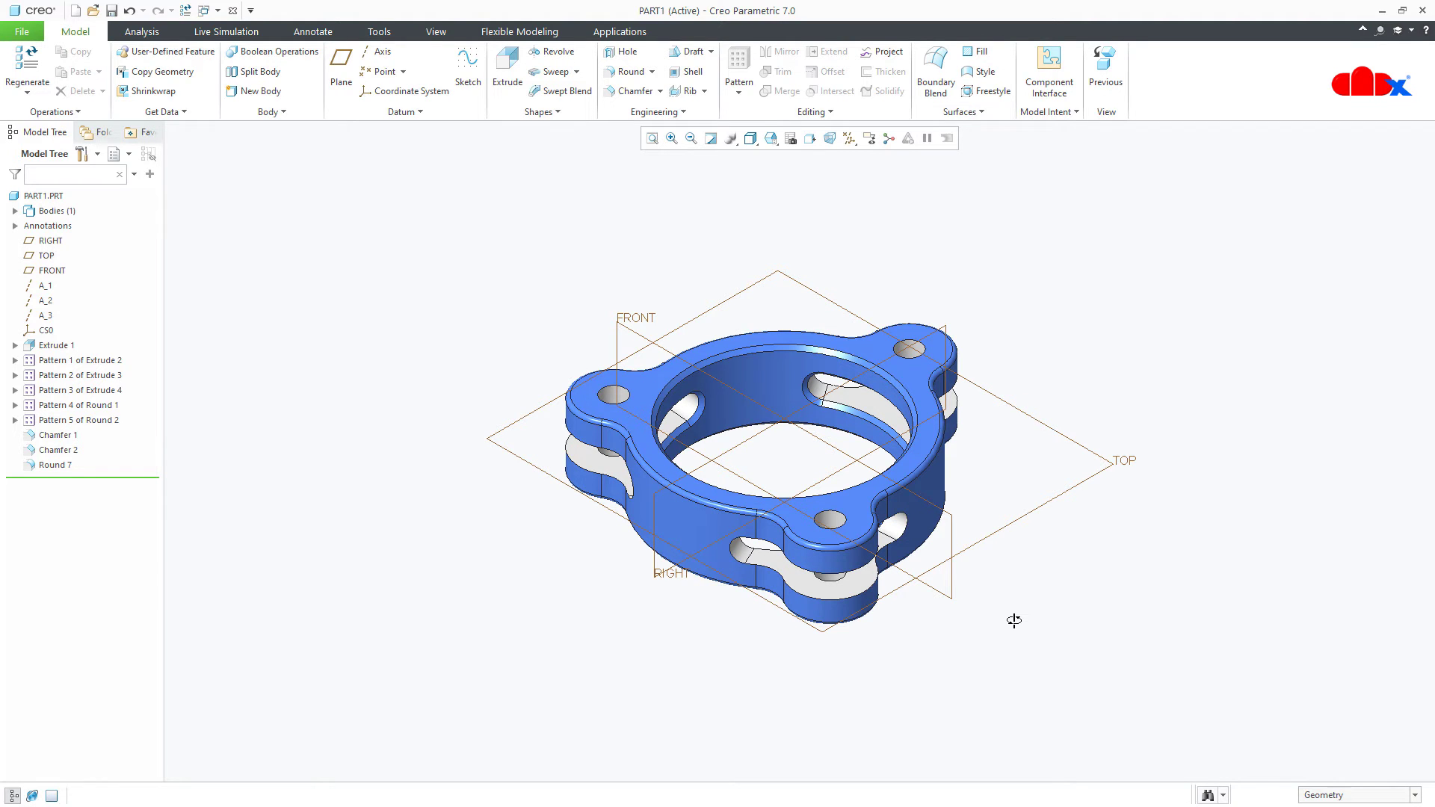
middle_drag(956, 487, 905, 637)
key(ctrl+d)
click(57, 347)
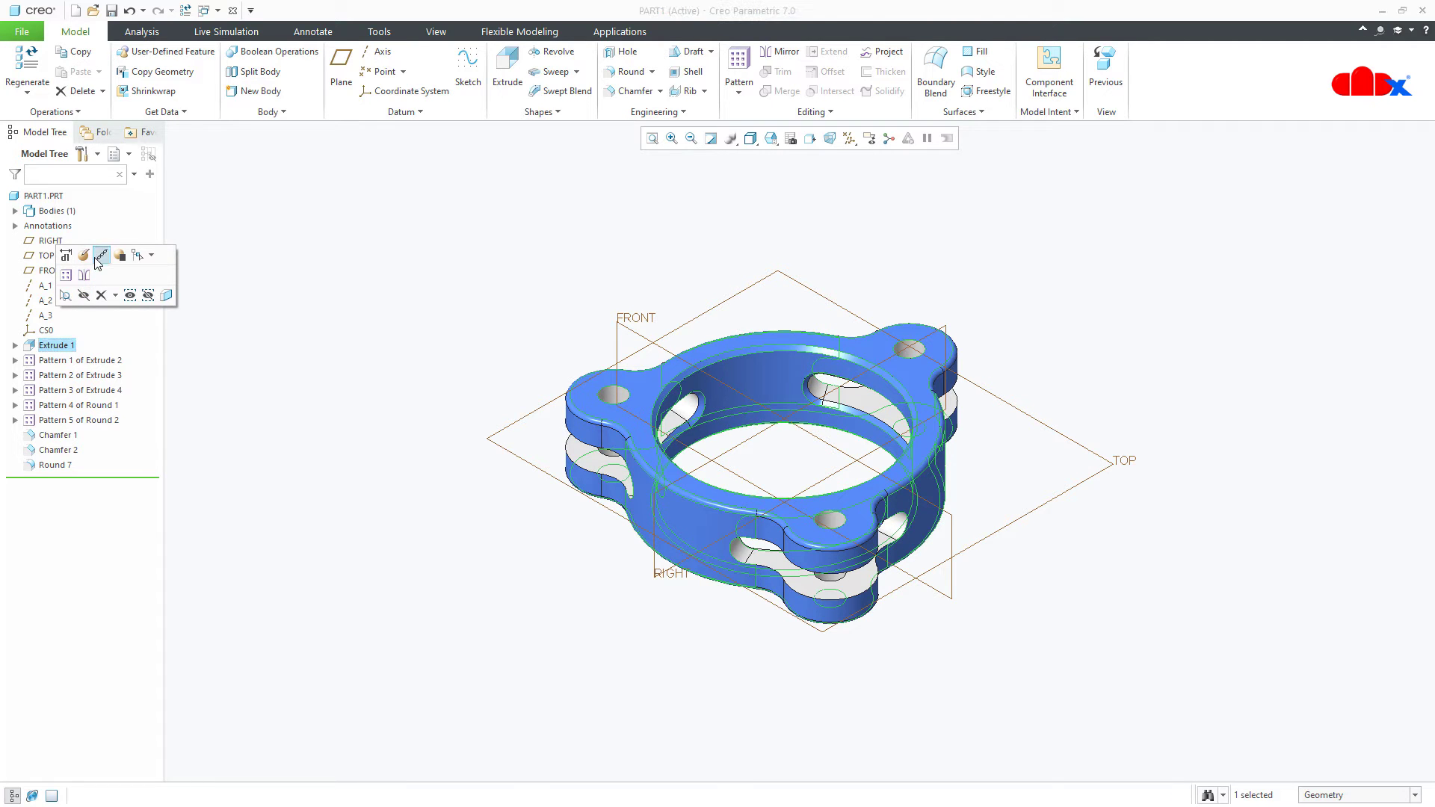
click(101, 255)
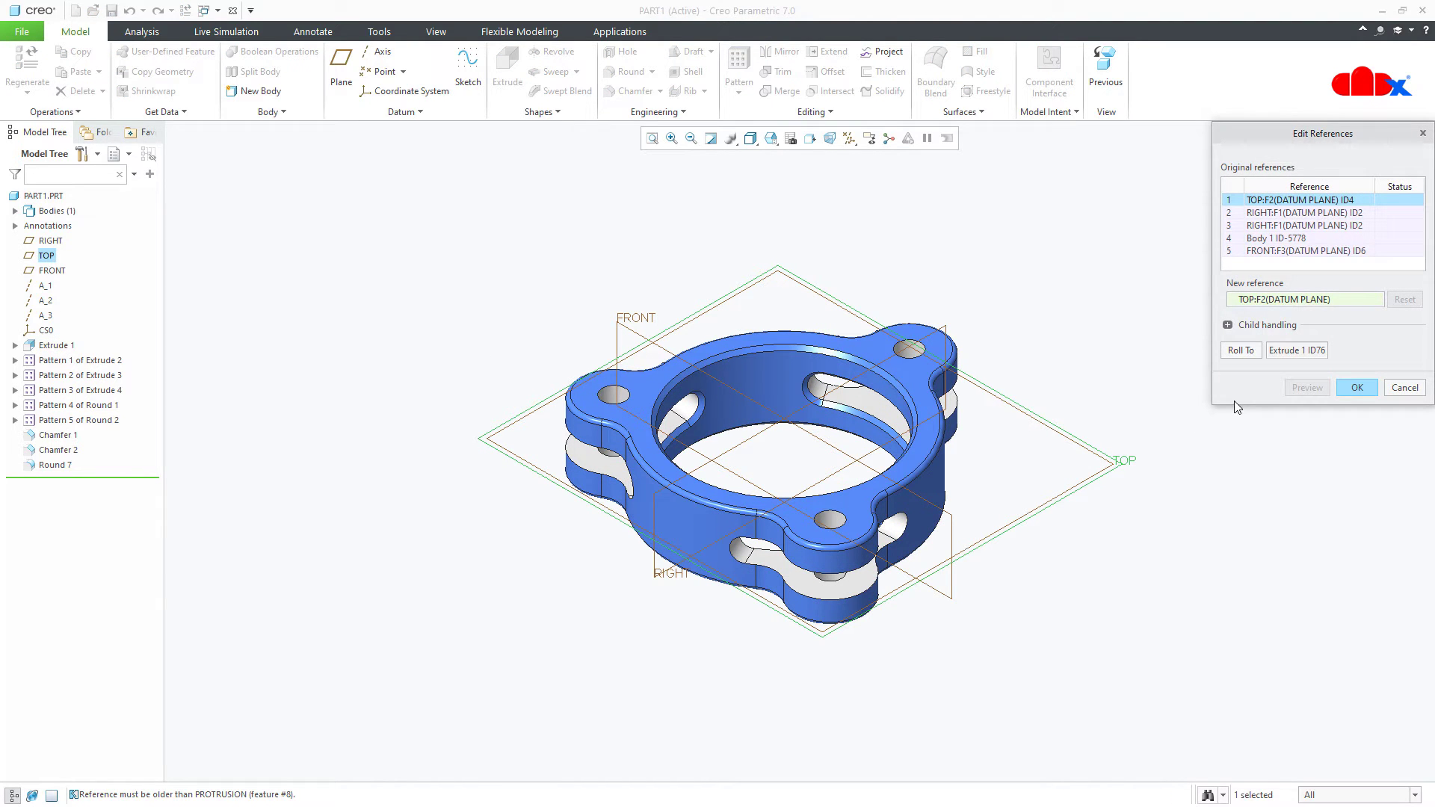
drag(1235, 405, 1234, 680)
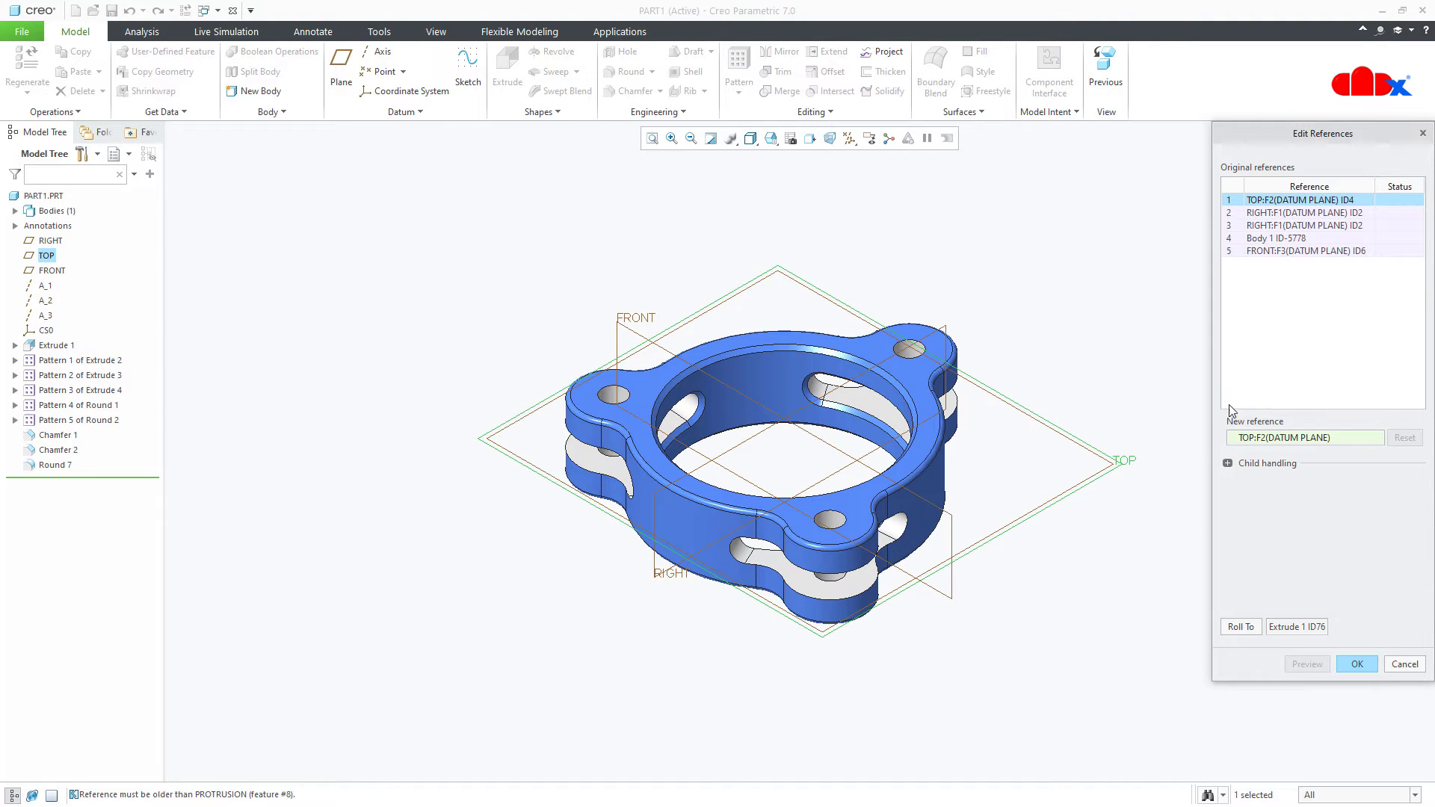
click(1226, 464)
click(1234, 515)
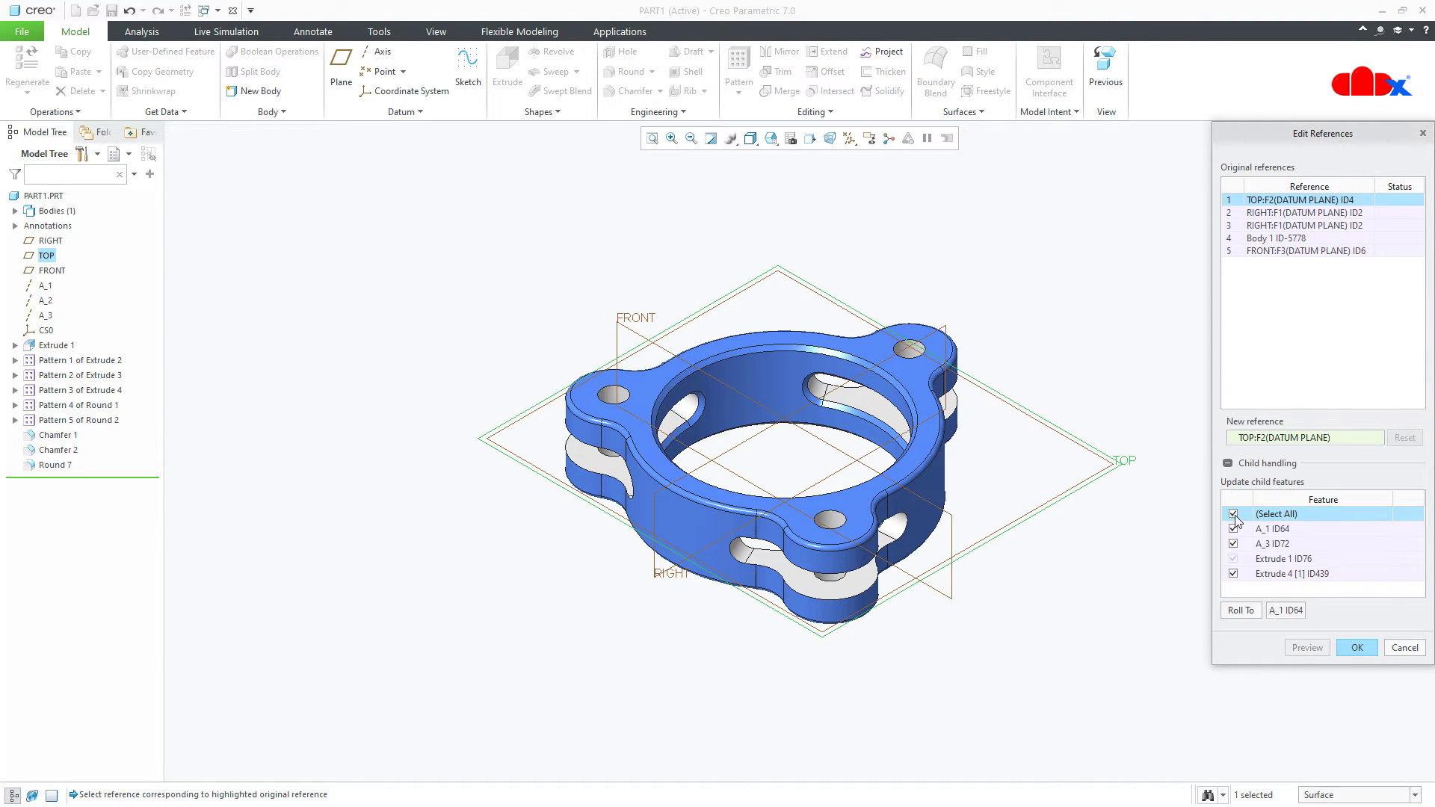
click(60, 276)
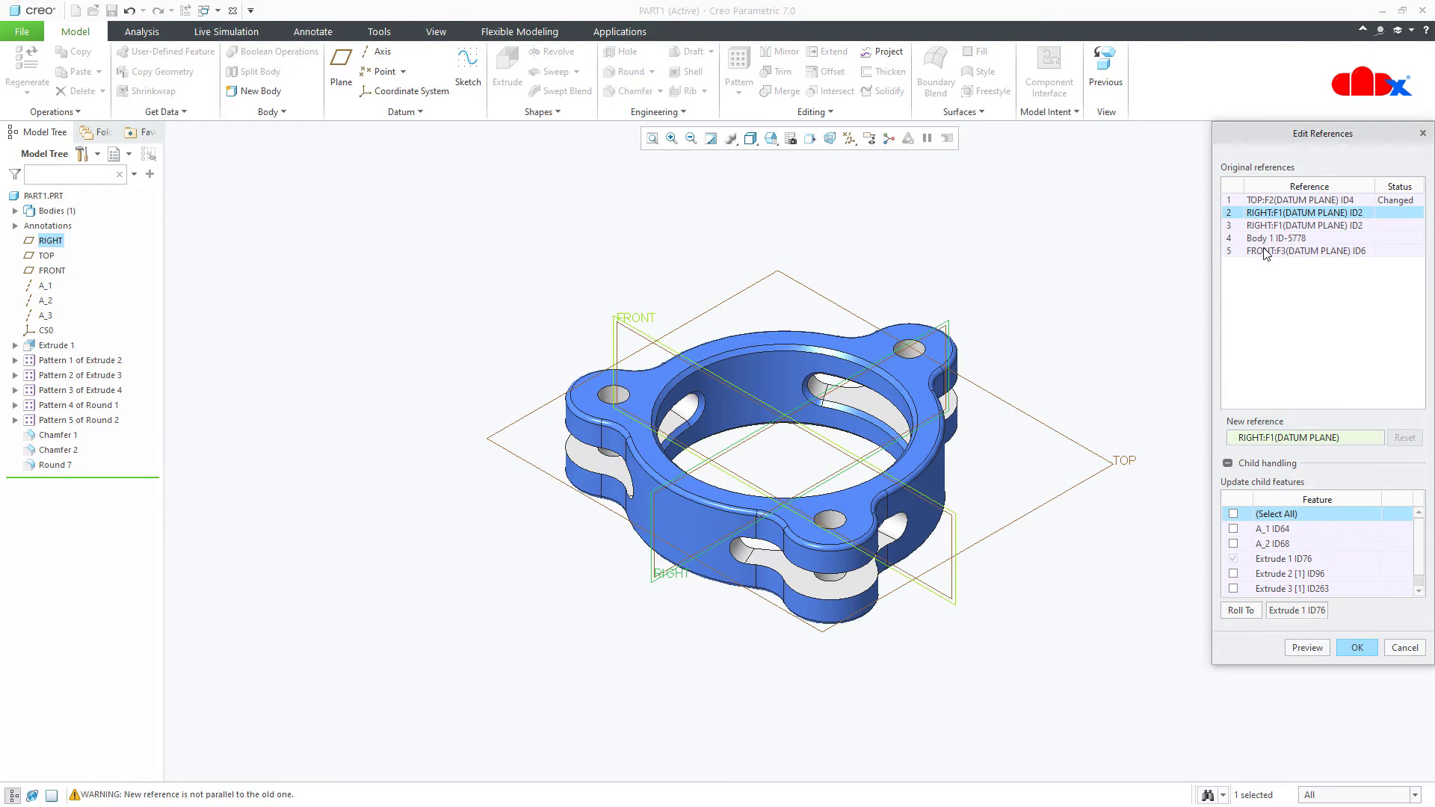
Replace the FRONT datum plane reference with TOP for all child features, and preview and apply the reference changes
click(1262, 251)
click(1233, 514)
click(49, 256)
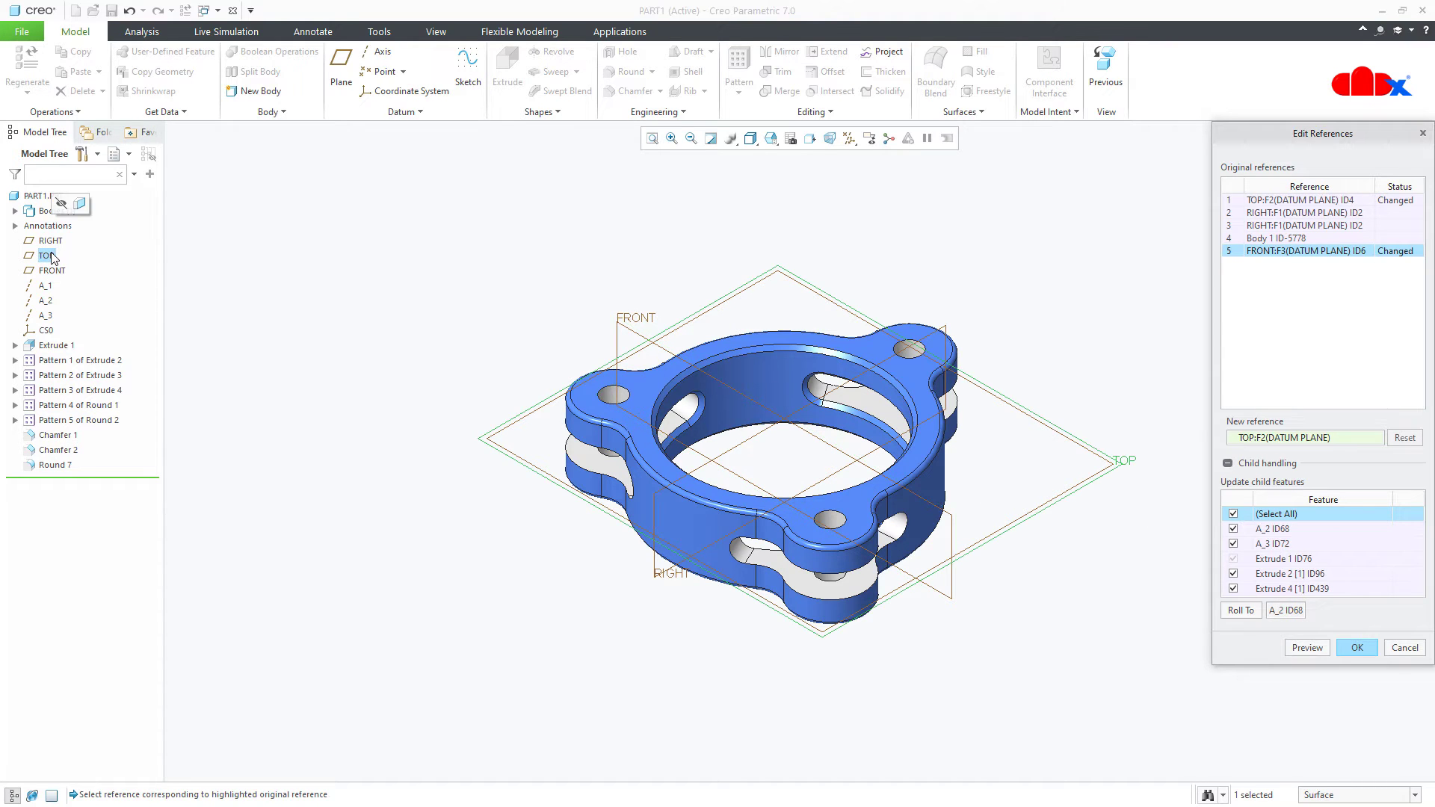
click(1298, 649)
click(1359, 649)
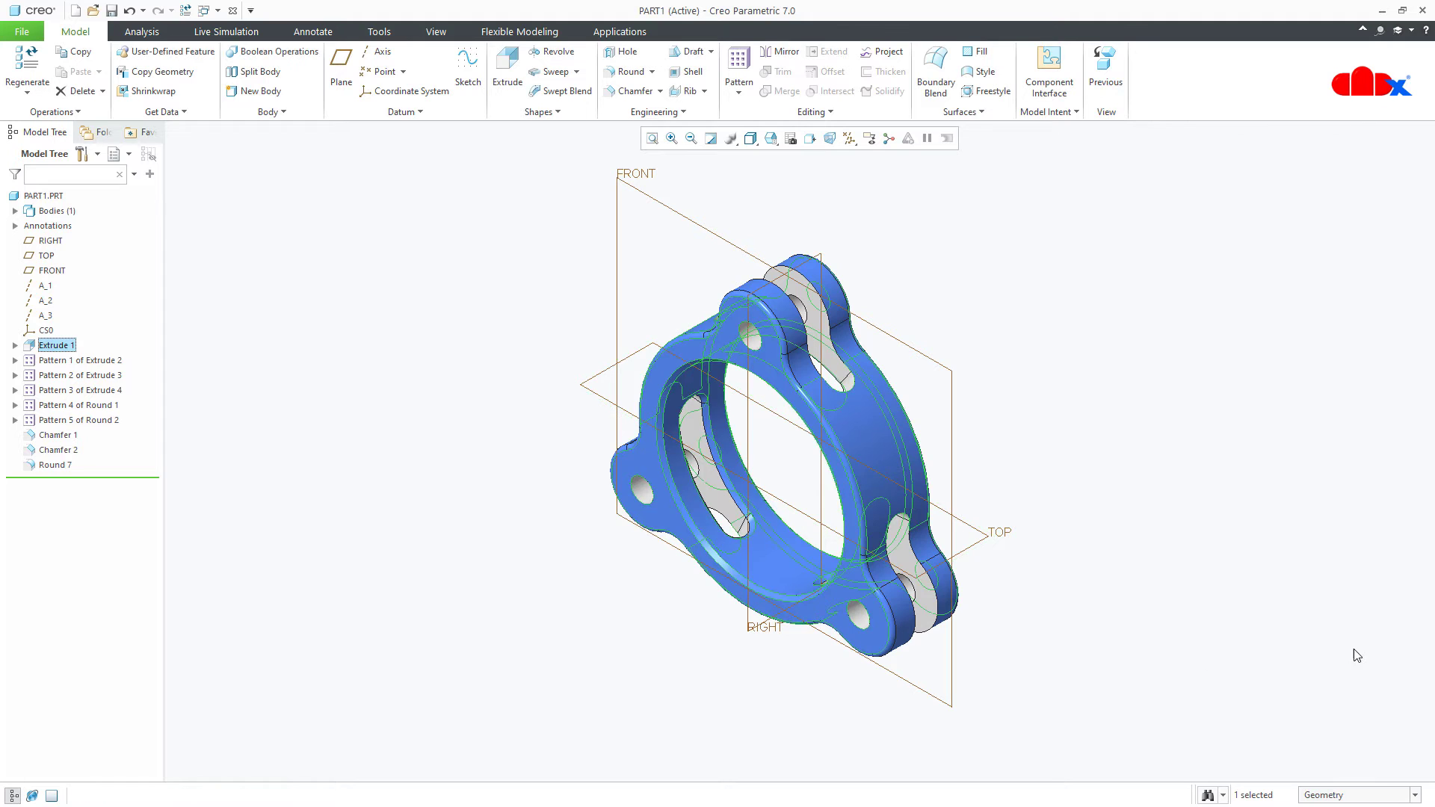
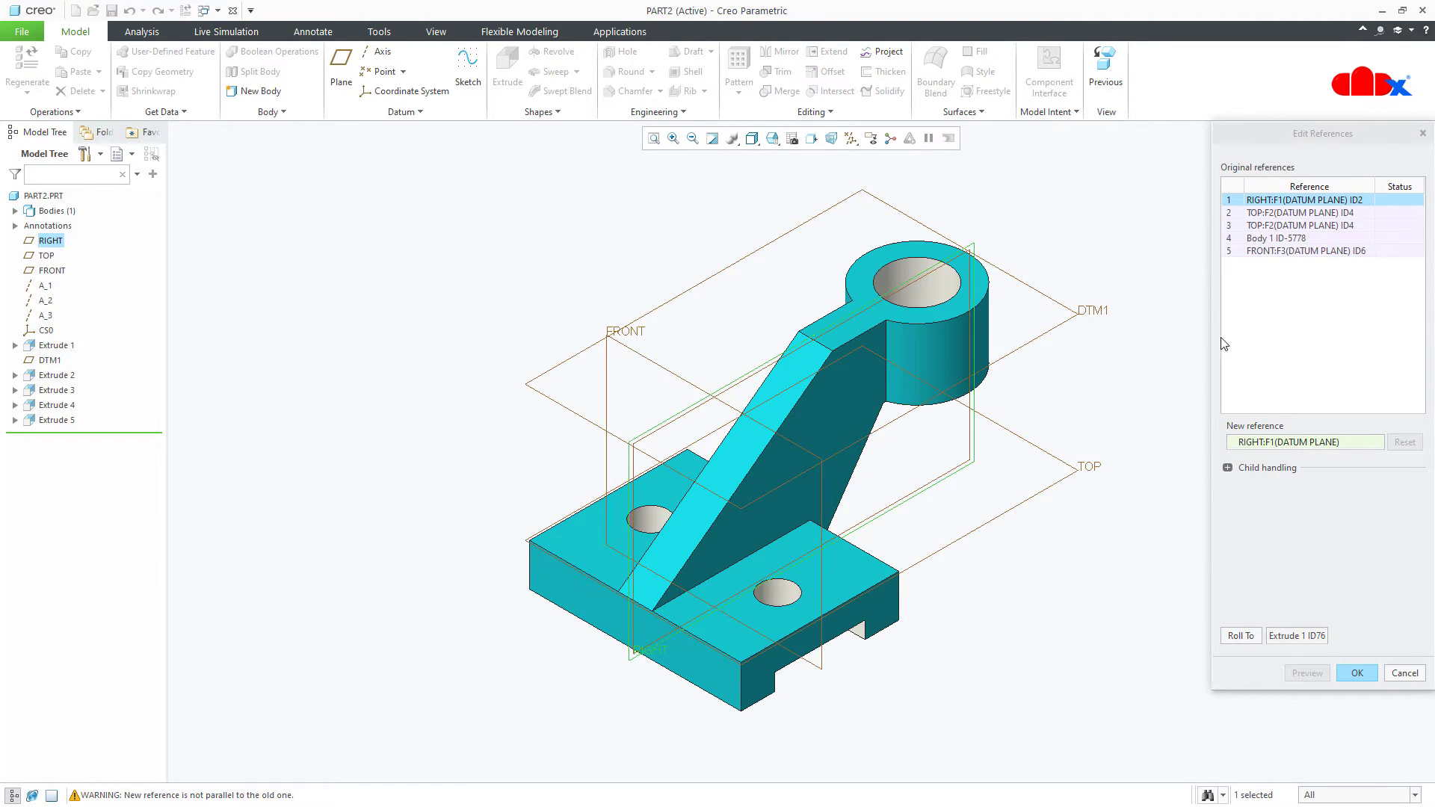
Swap the RIGHT and FRONT datum plane references of part2's Extrude 1, updating all child features for both
click(1227, 469)
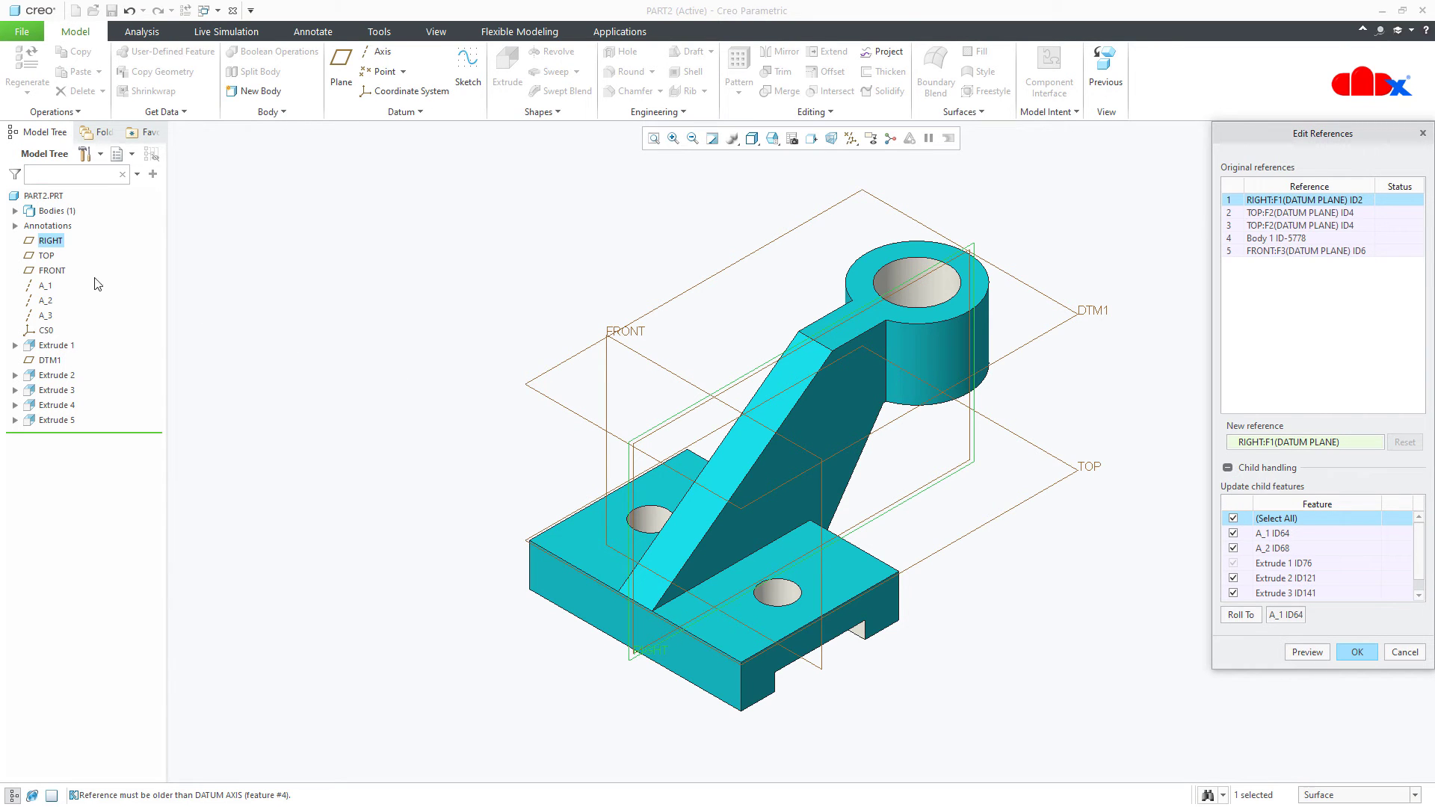
click(61, 274)
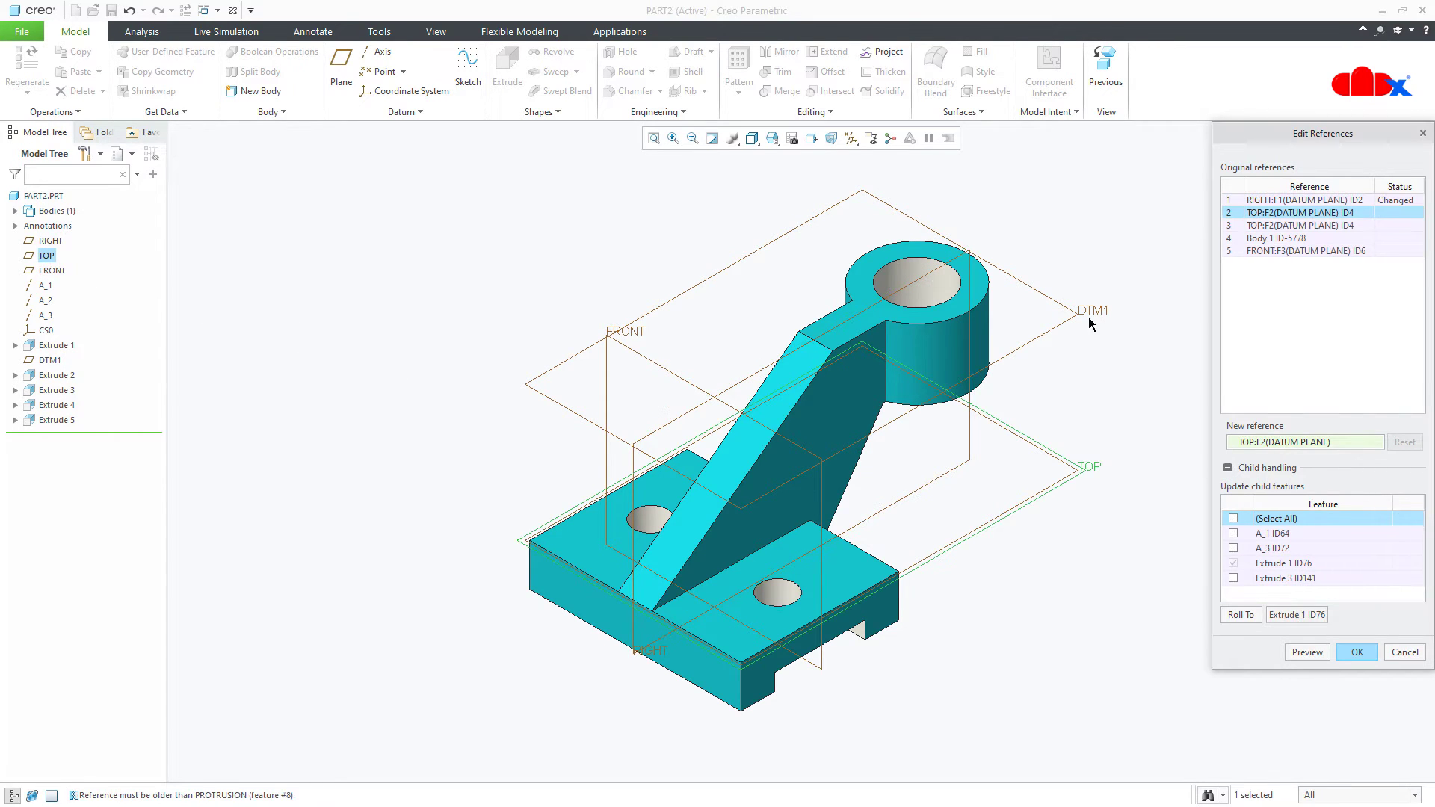
click(1283, 253)
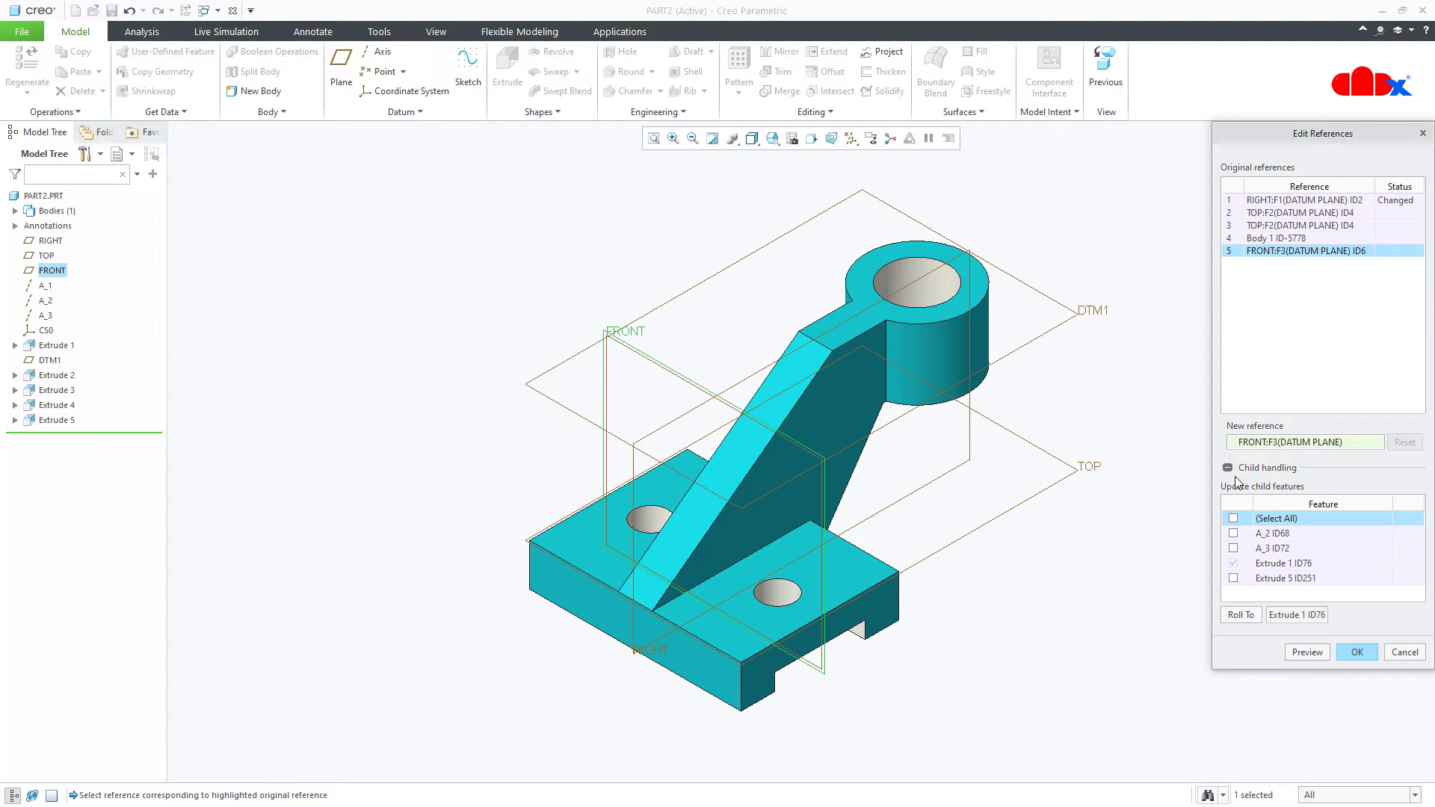
click(1233, 518)
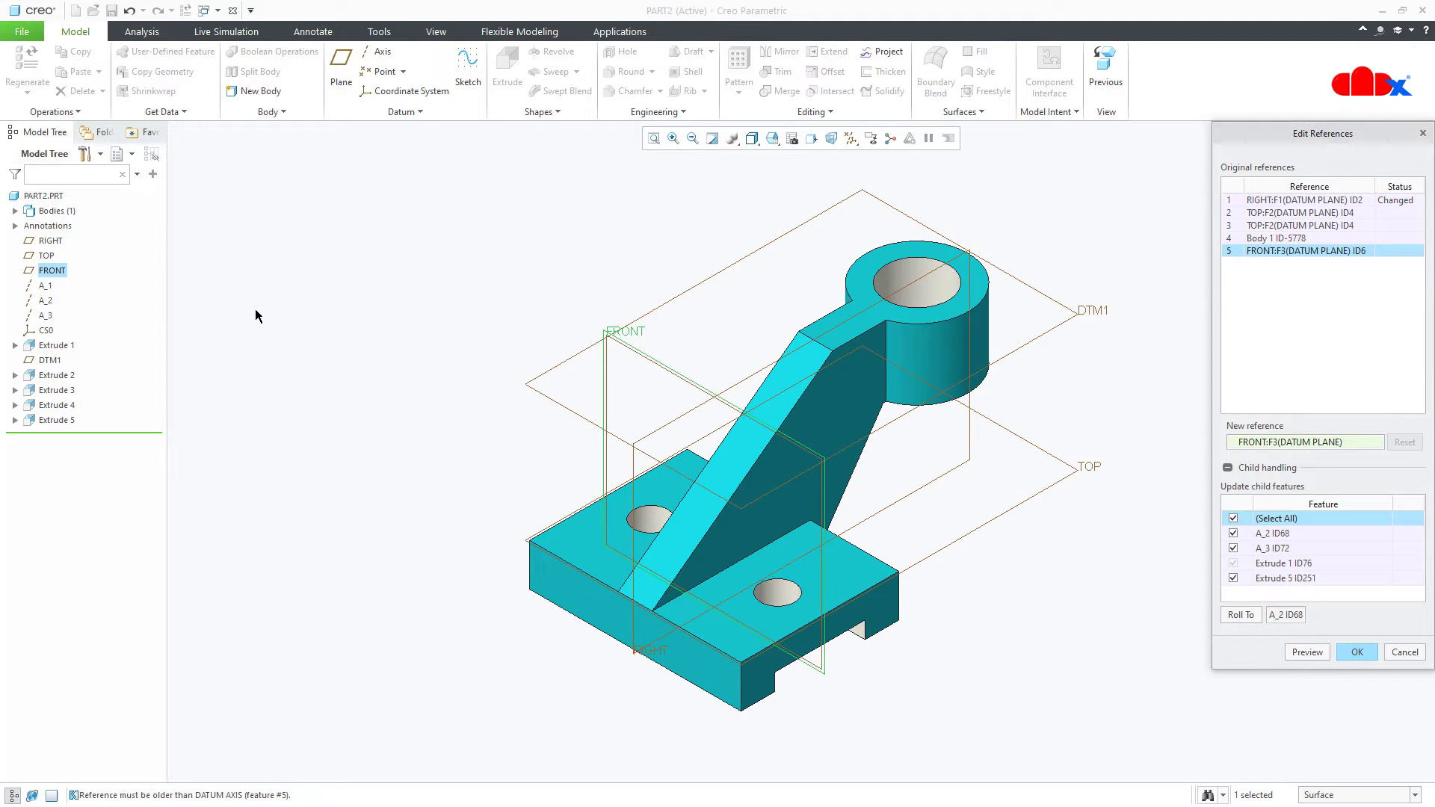
click(50, 240)
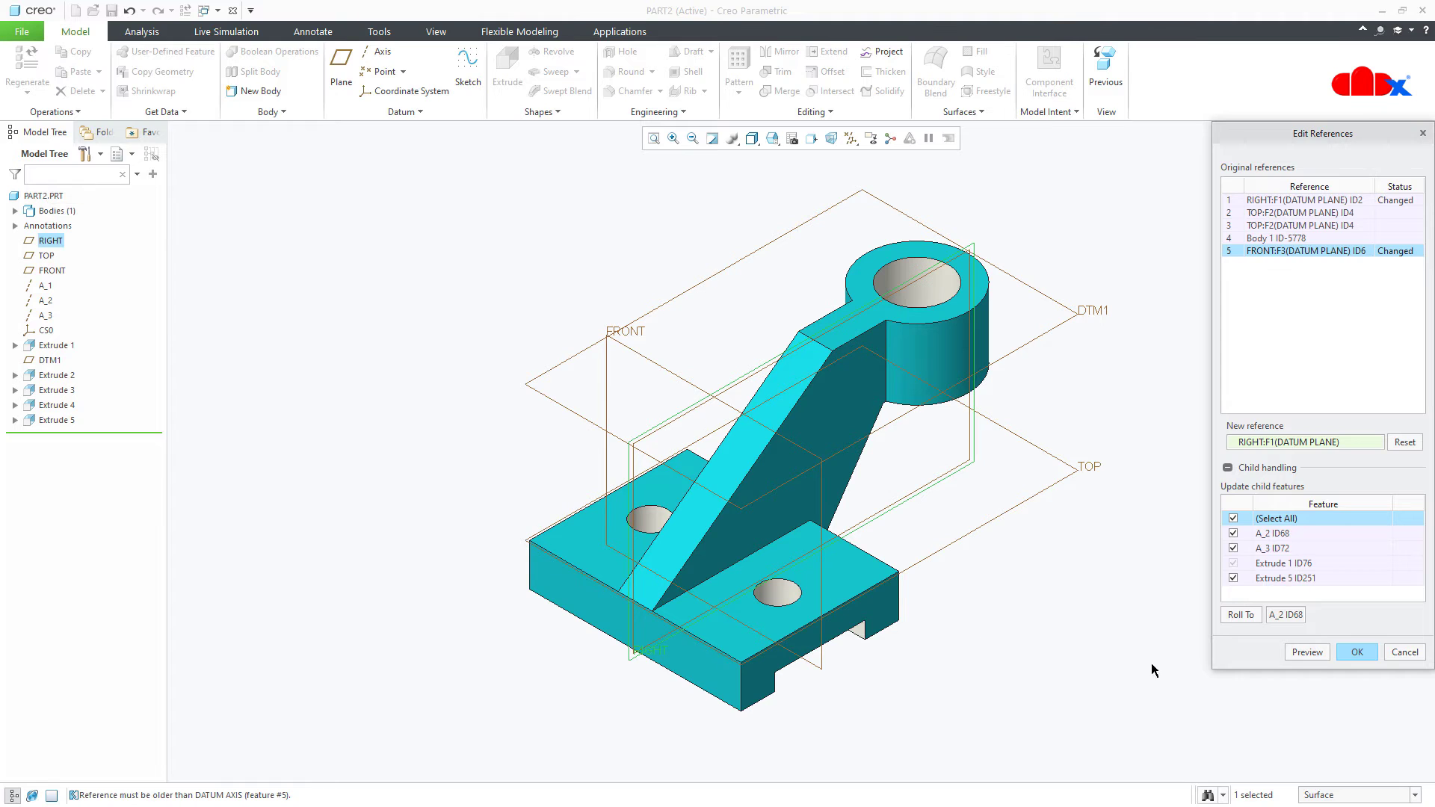
Preview and apply the swapped references on part2, and return the model to its default orientation
click(1319, 654)
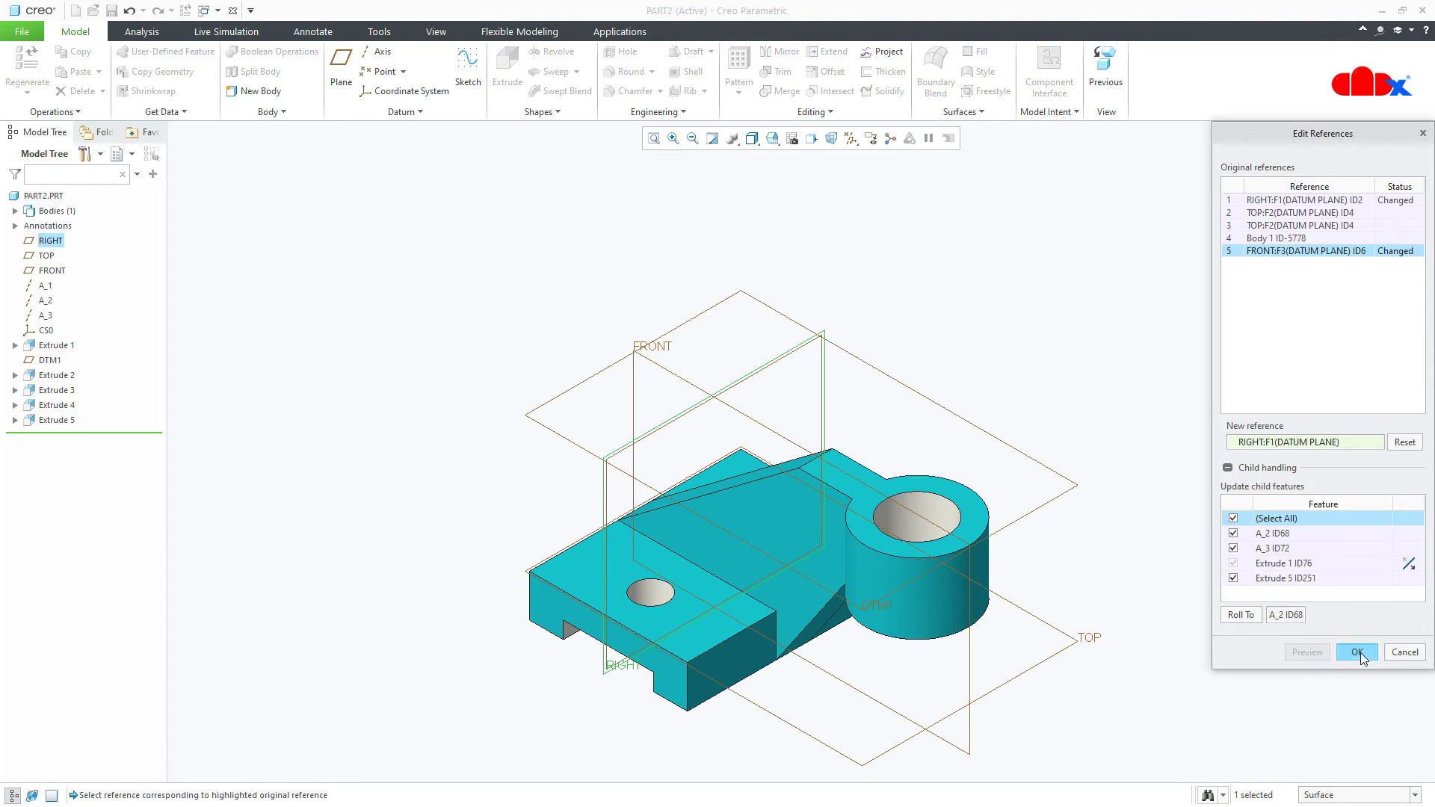
click(1358, 652)
click(1309, 644)
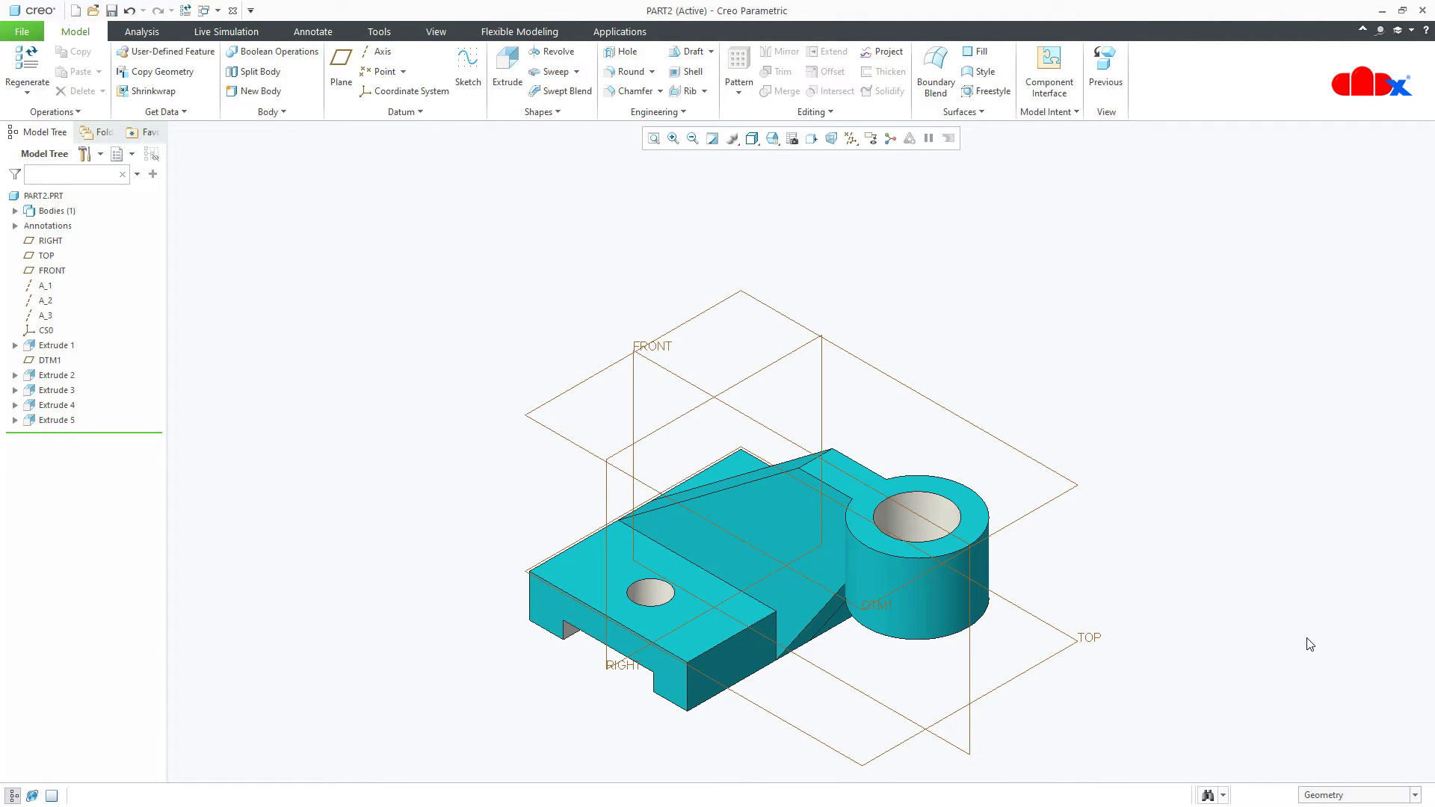
key(ctrl+d)
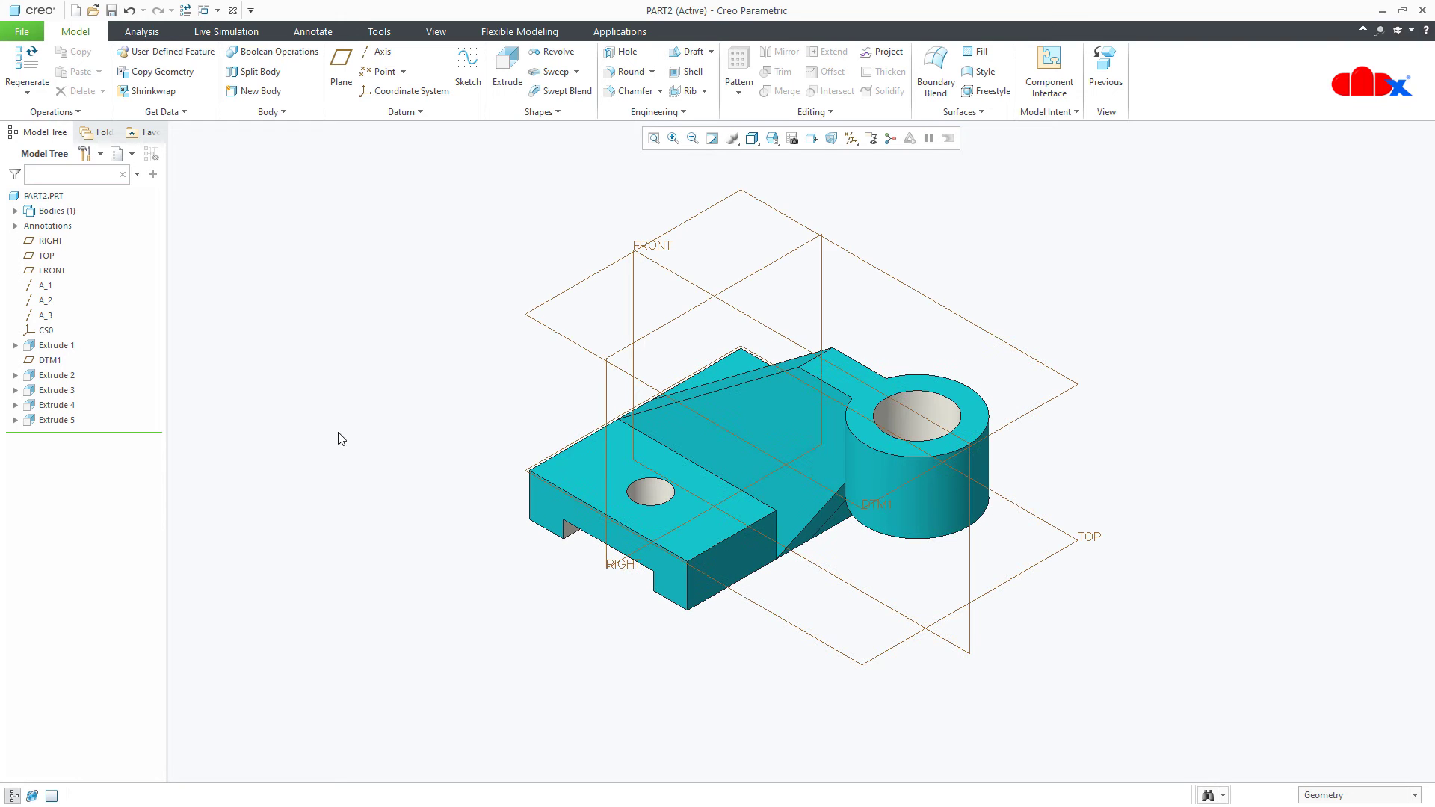
Reopen Edit References for part2's Extrude 1 and replace its FRONT datum plane reference with RIGHT, including child features
click(68, 347)
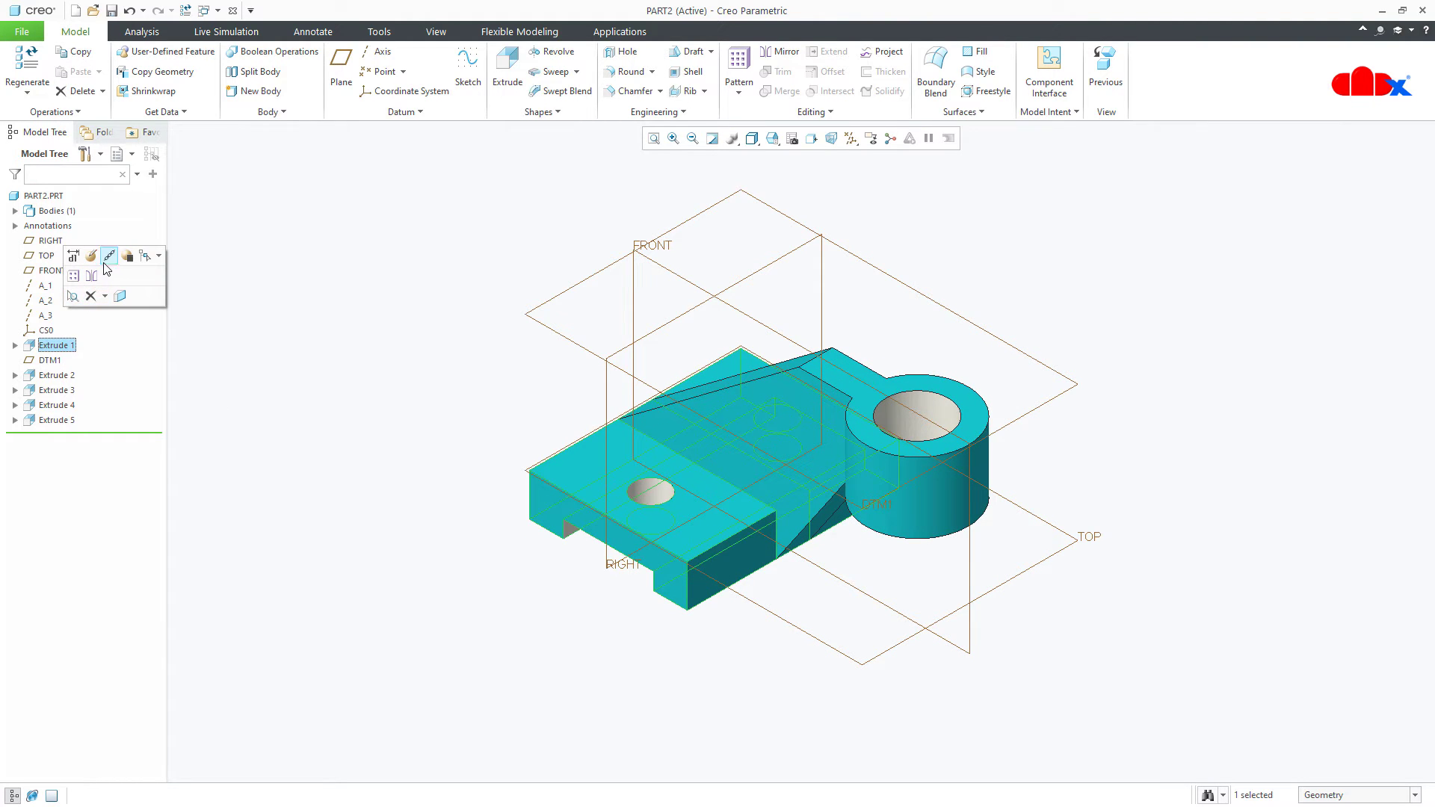
click(109, 257)
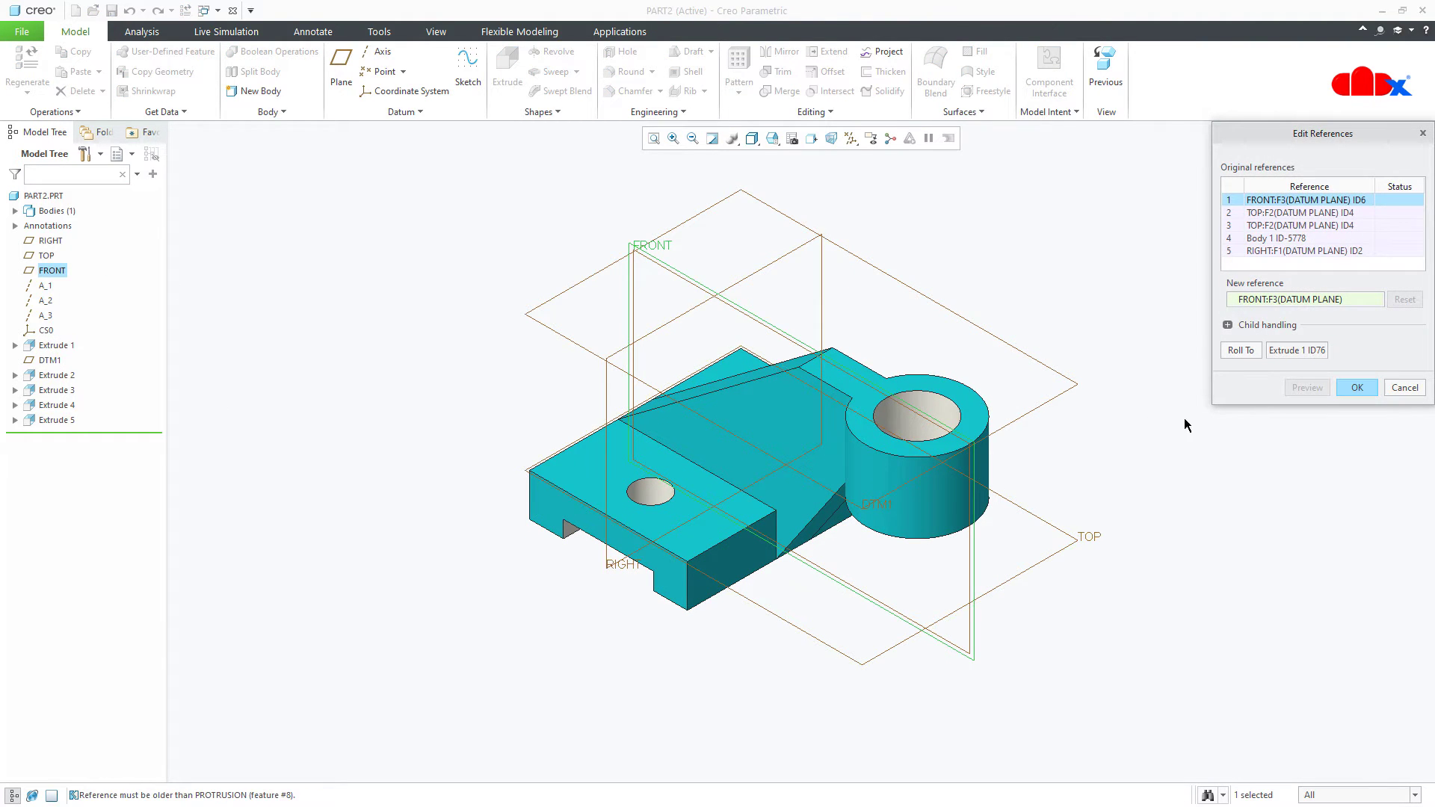
drag(1244, 404, 1244, 589)
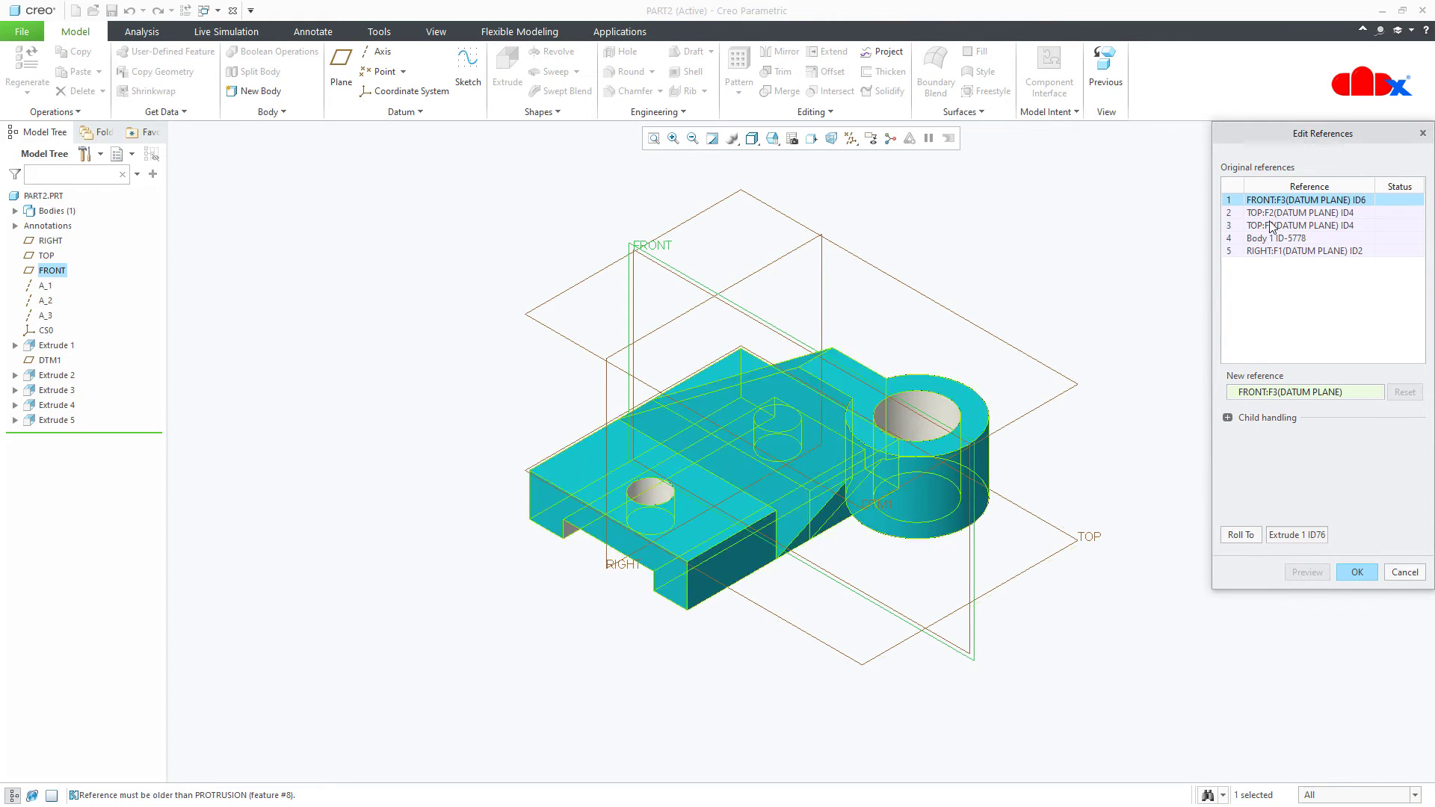
click(1227, 418)
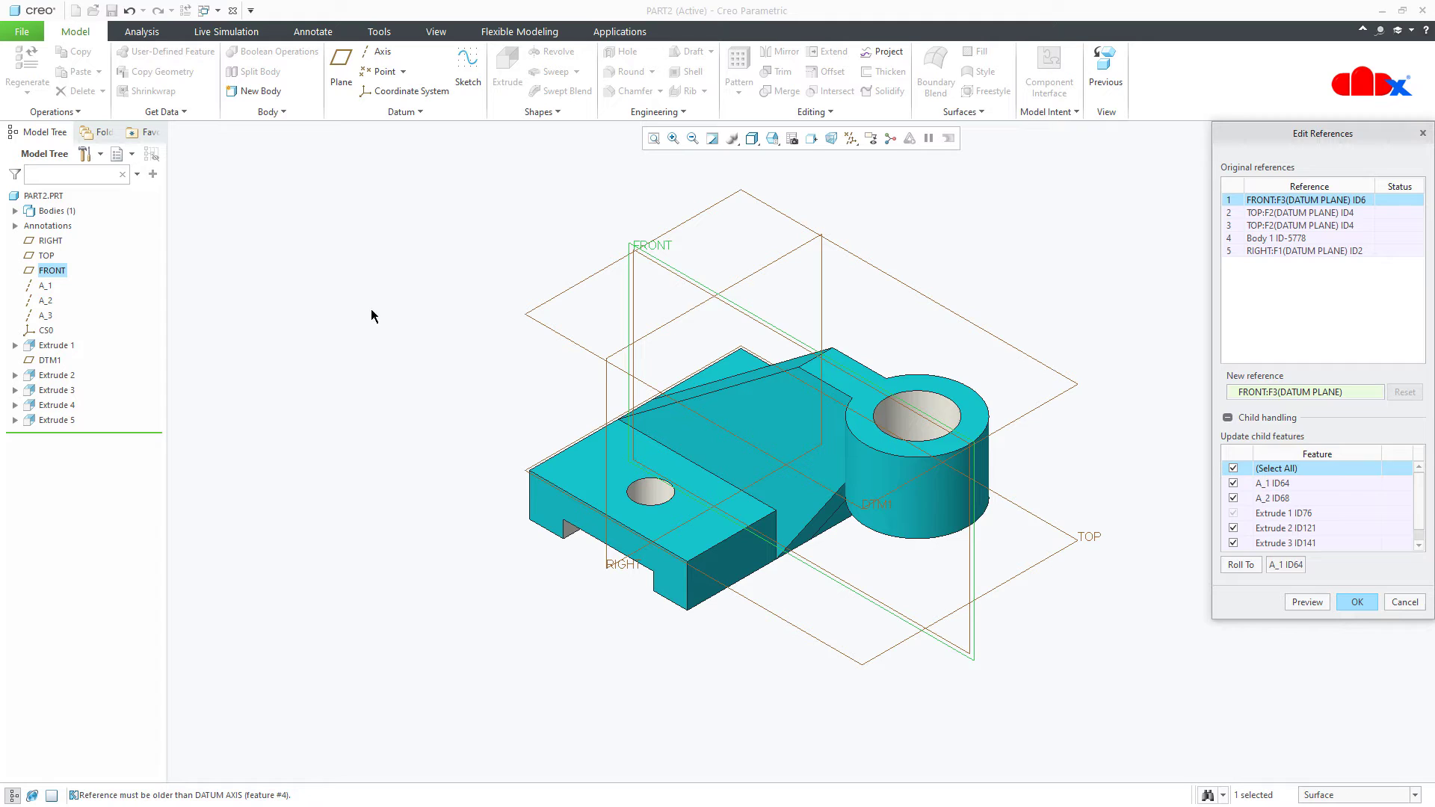
click(47, 254)
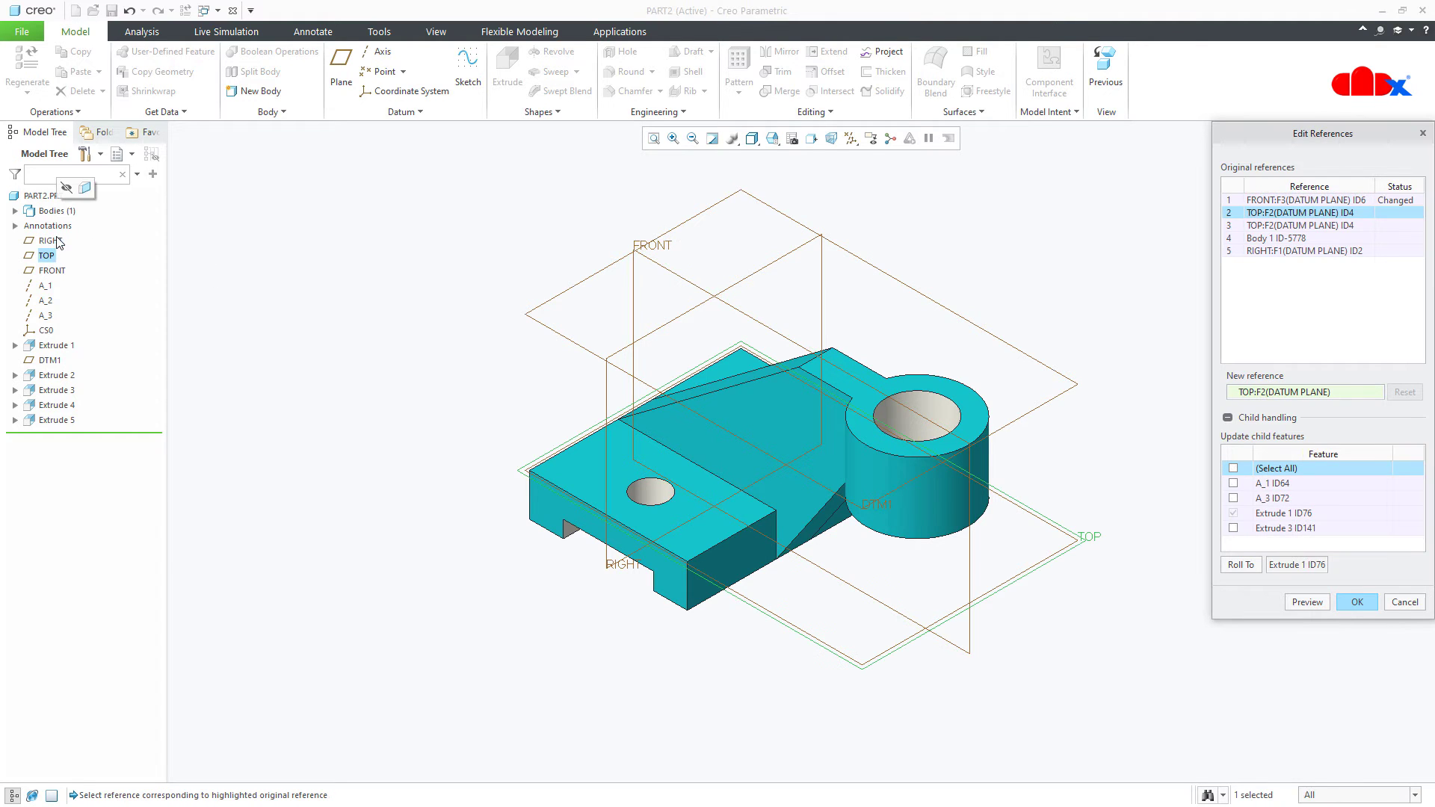
Replace the RIGHT datum plane reference with FRONT for all child features, and preview and apply the changes to part2
click(1269, 252)
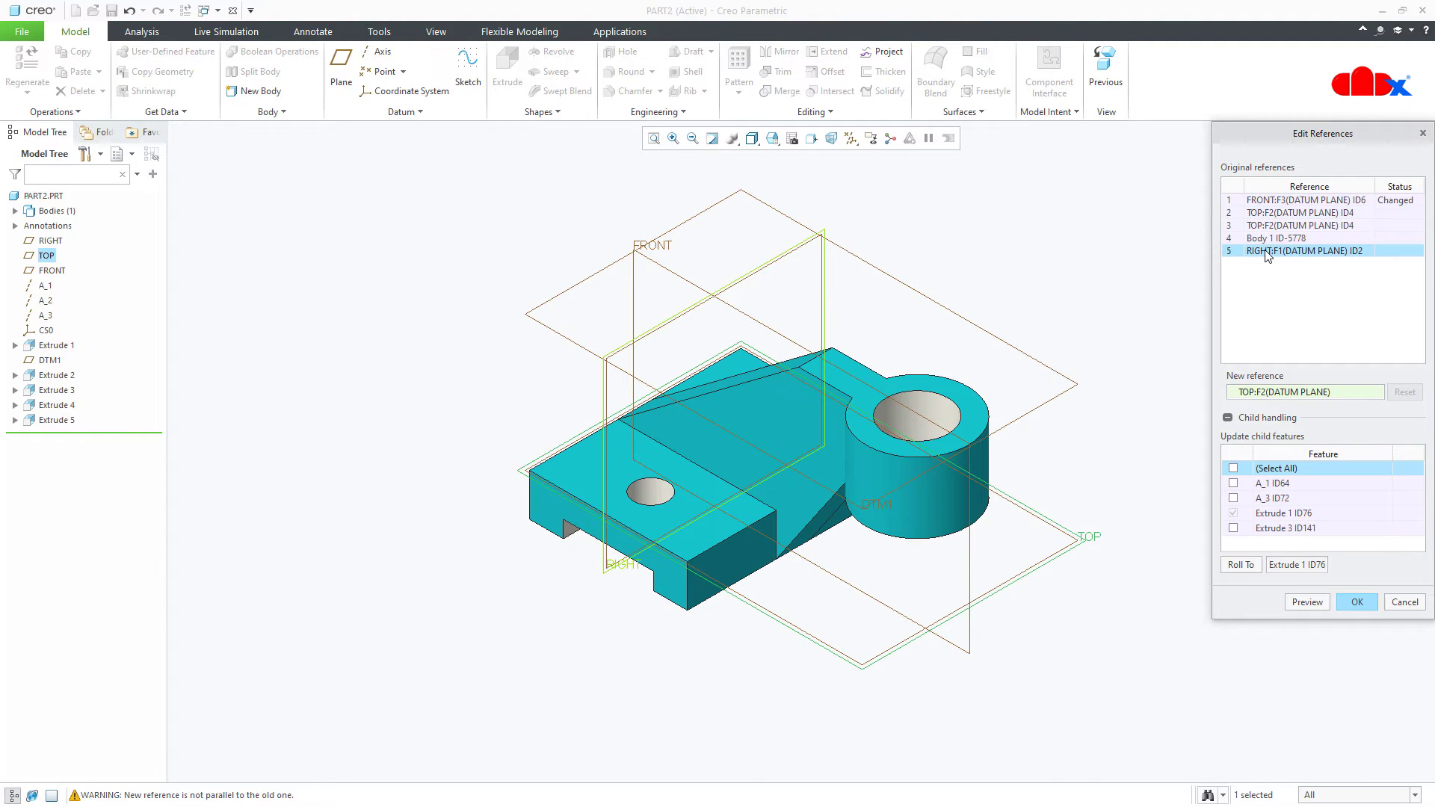
click(1233, 469)
click(31, 274)
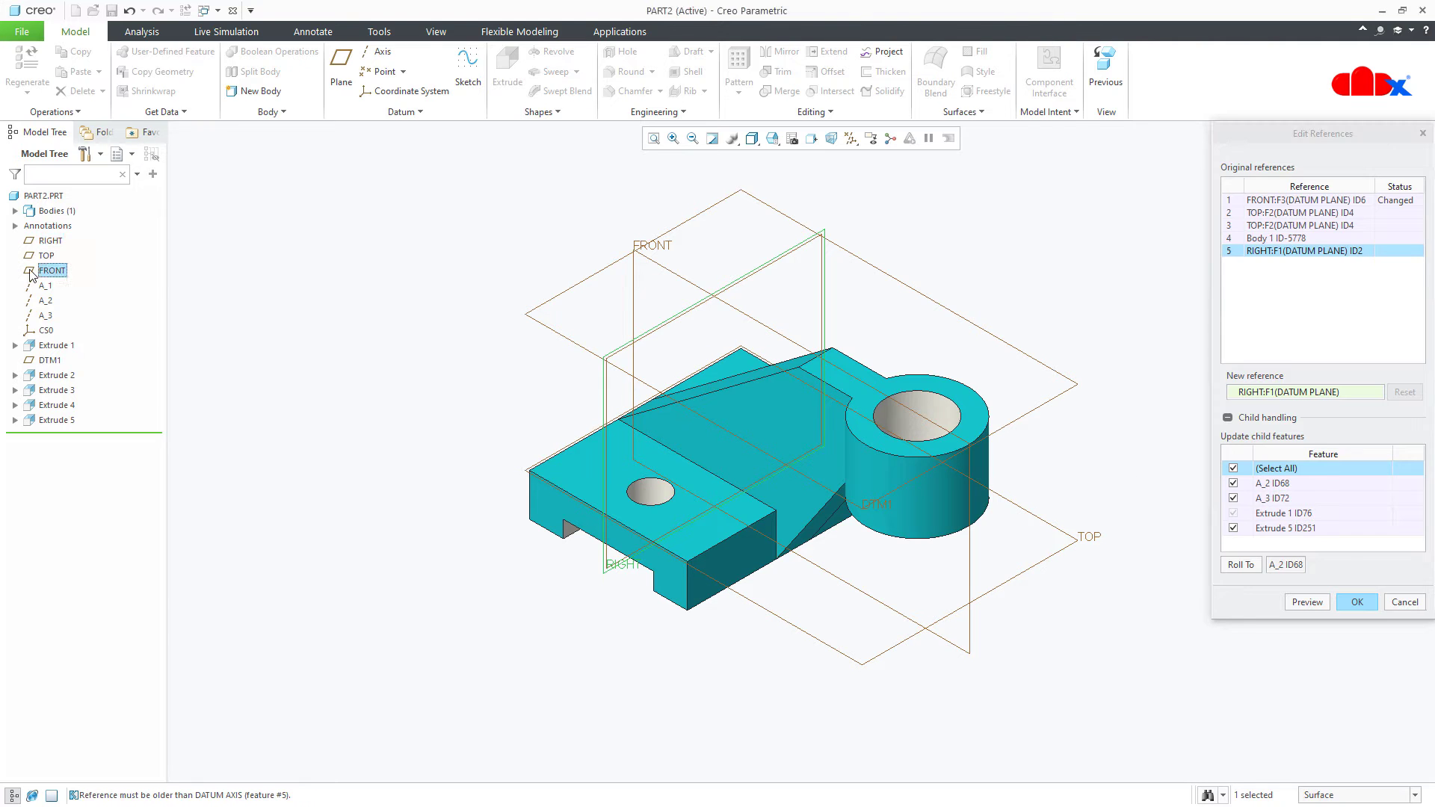
click(1308, 602)
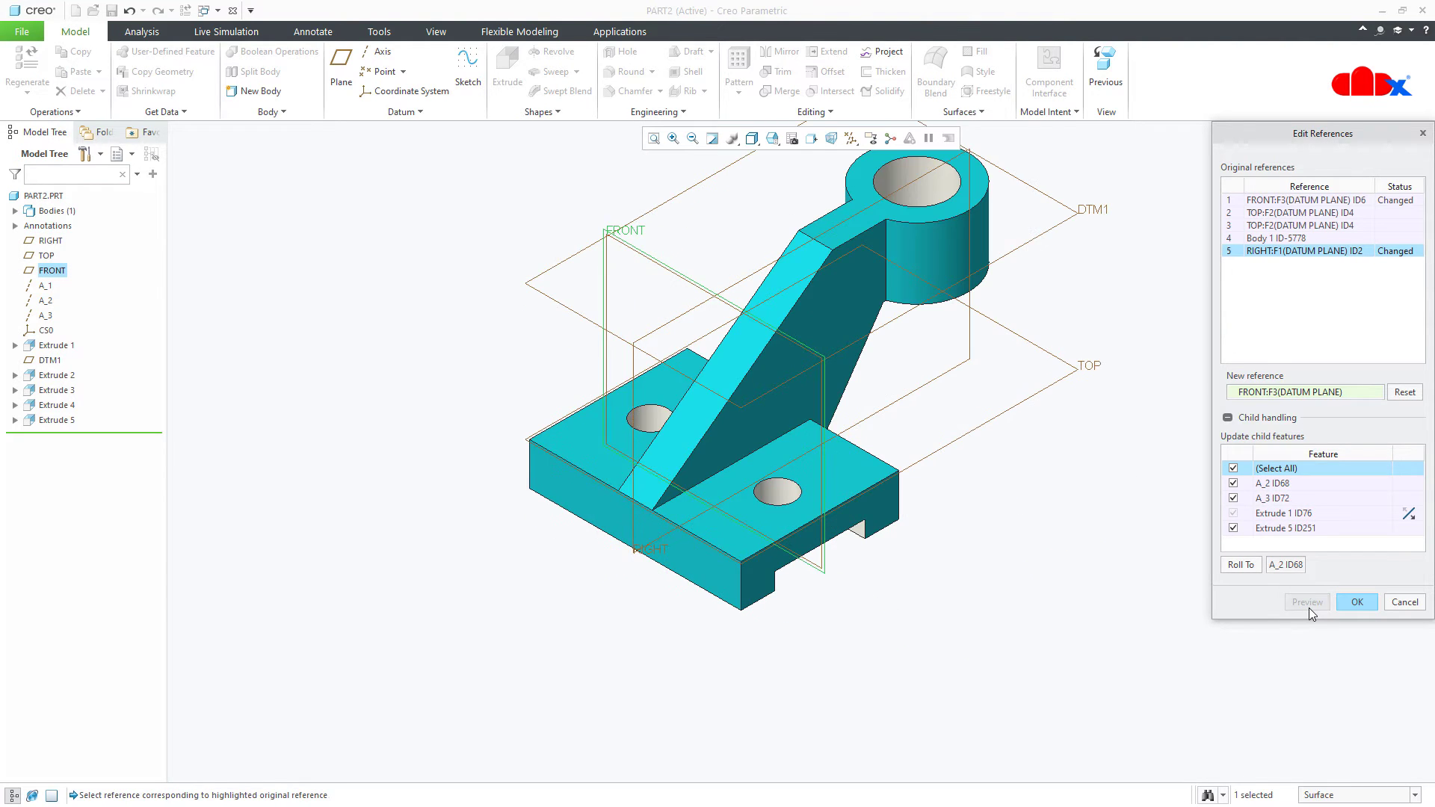
click(1357, 602)
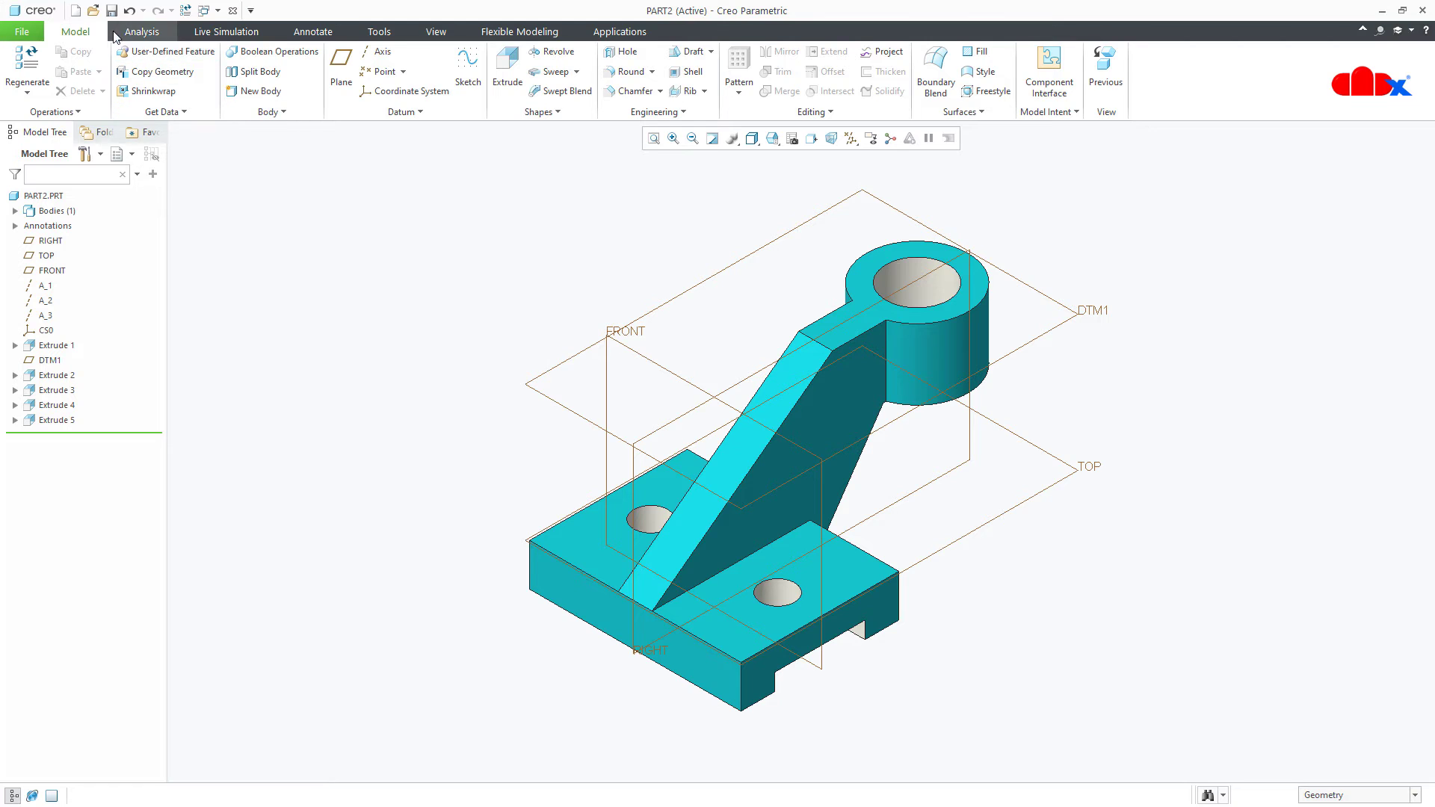
Open part3.prt from the exported-data folder and maximize its window
click(94, 11)
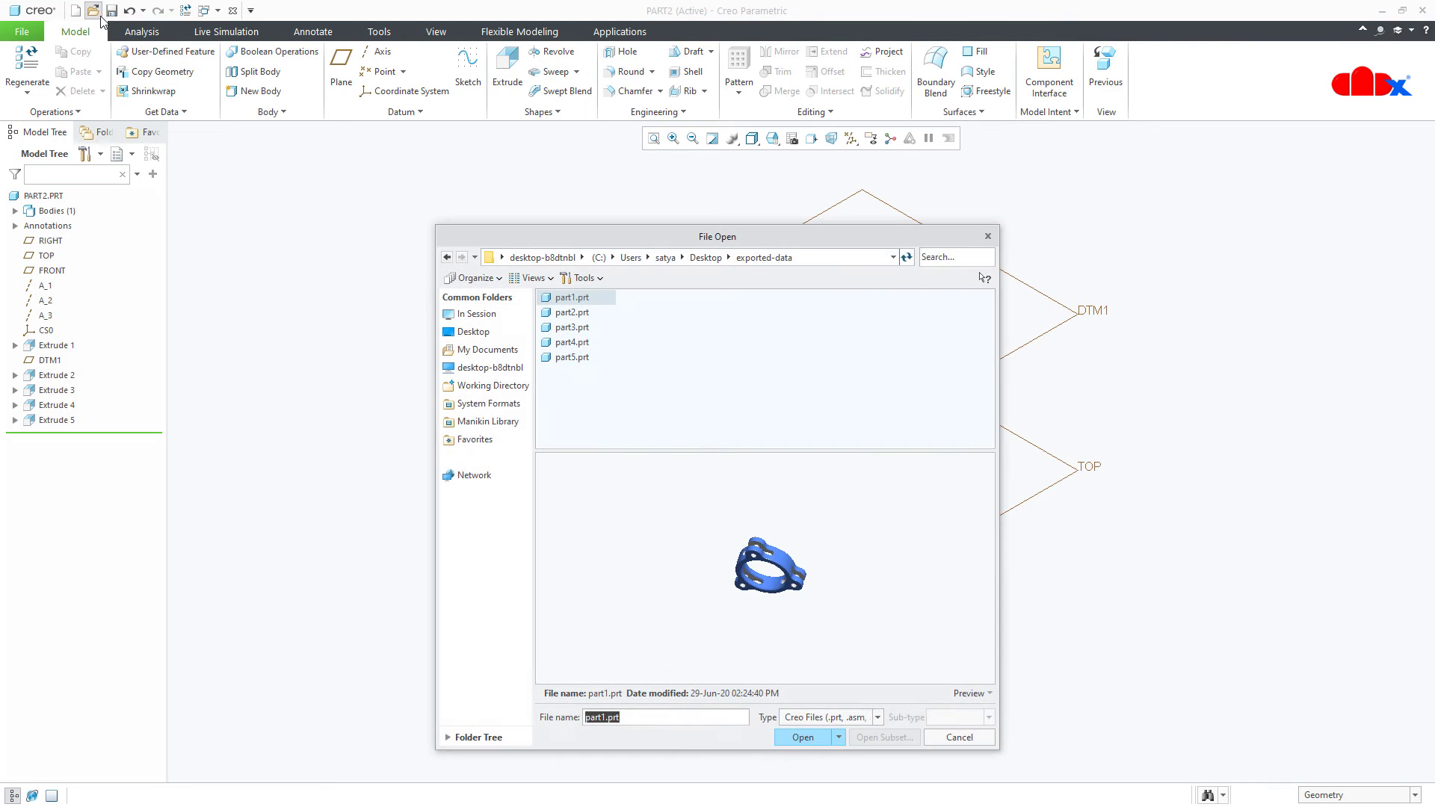
click(549, 333)
double_click(550, 333)
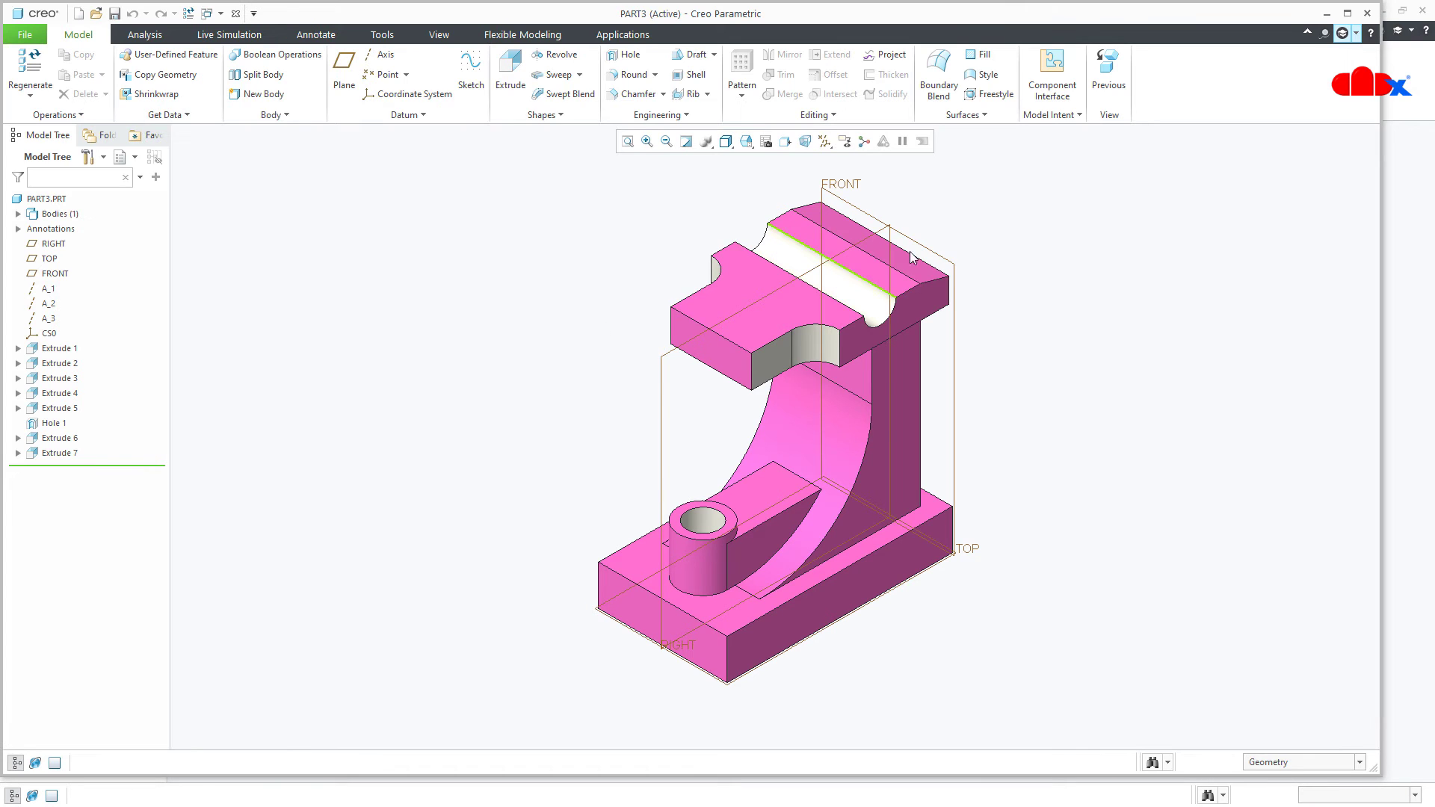
click(1348, 13)
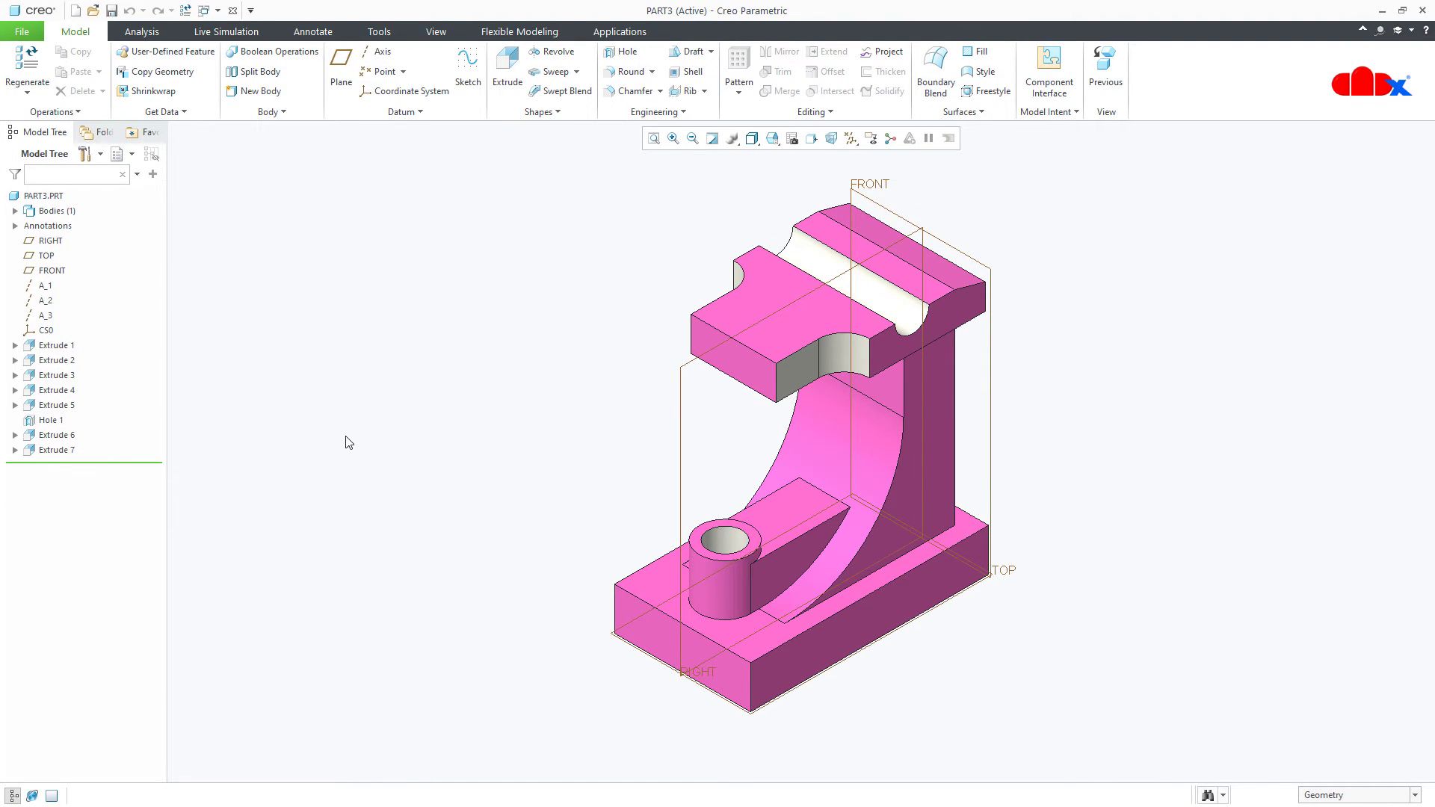
Edit the references of part3's Extrude 1, replacing the RIGHT datum plane with TOP and updating all child features
click(56, 346)
click(97, 258)
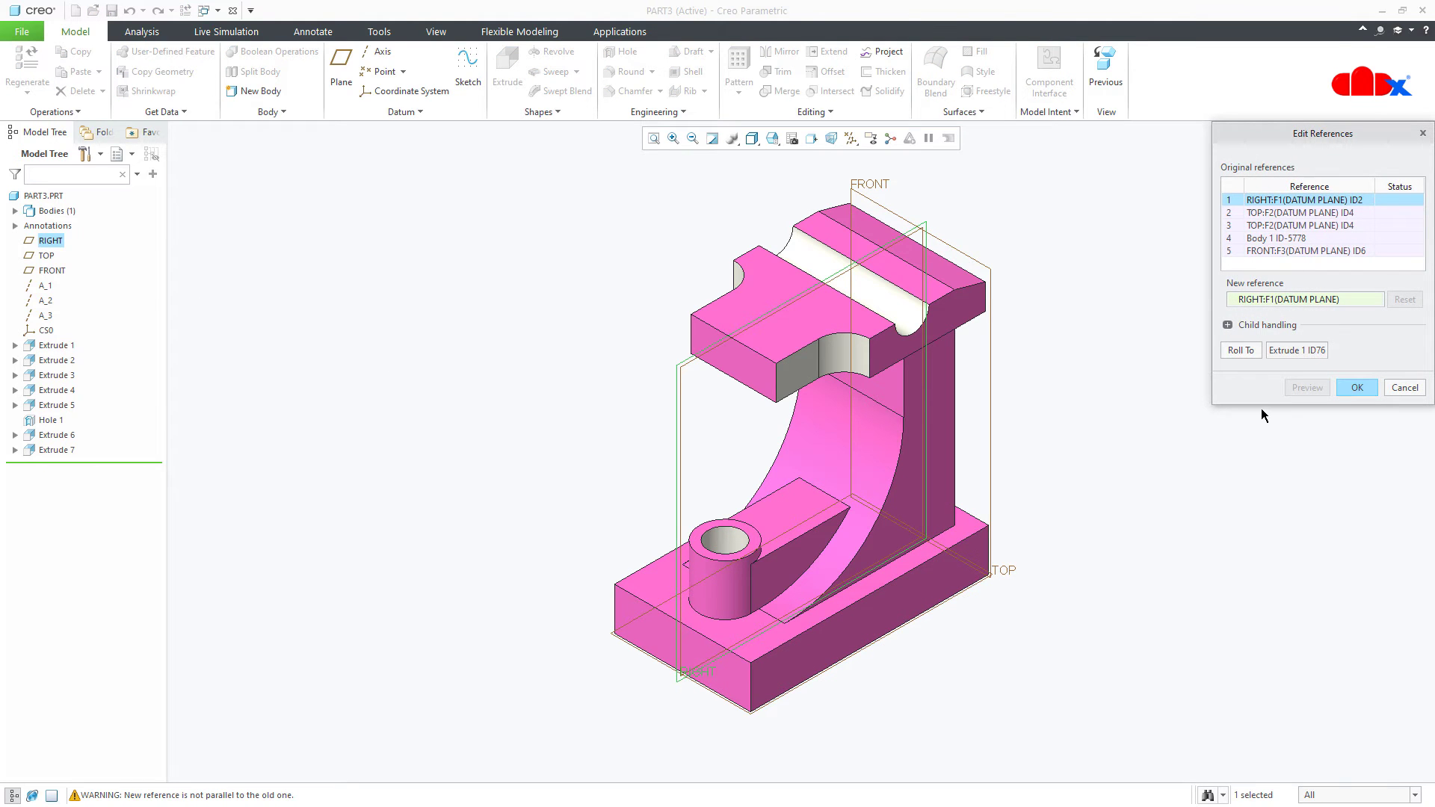
drag(1263, 404, 1262, 607)
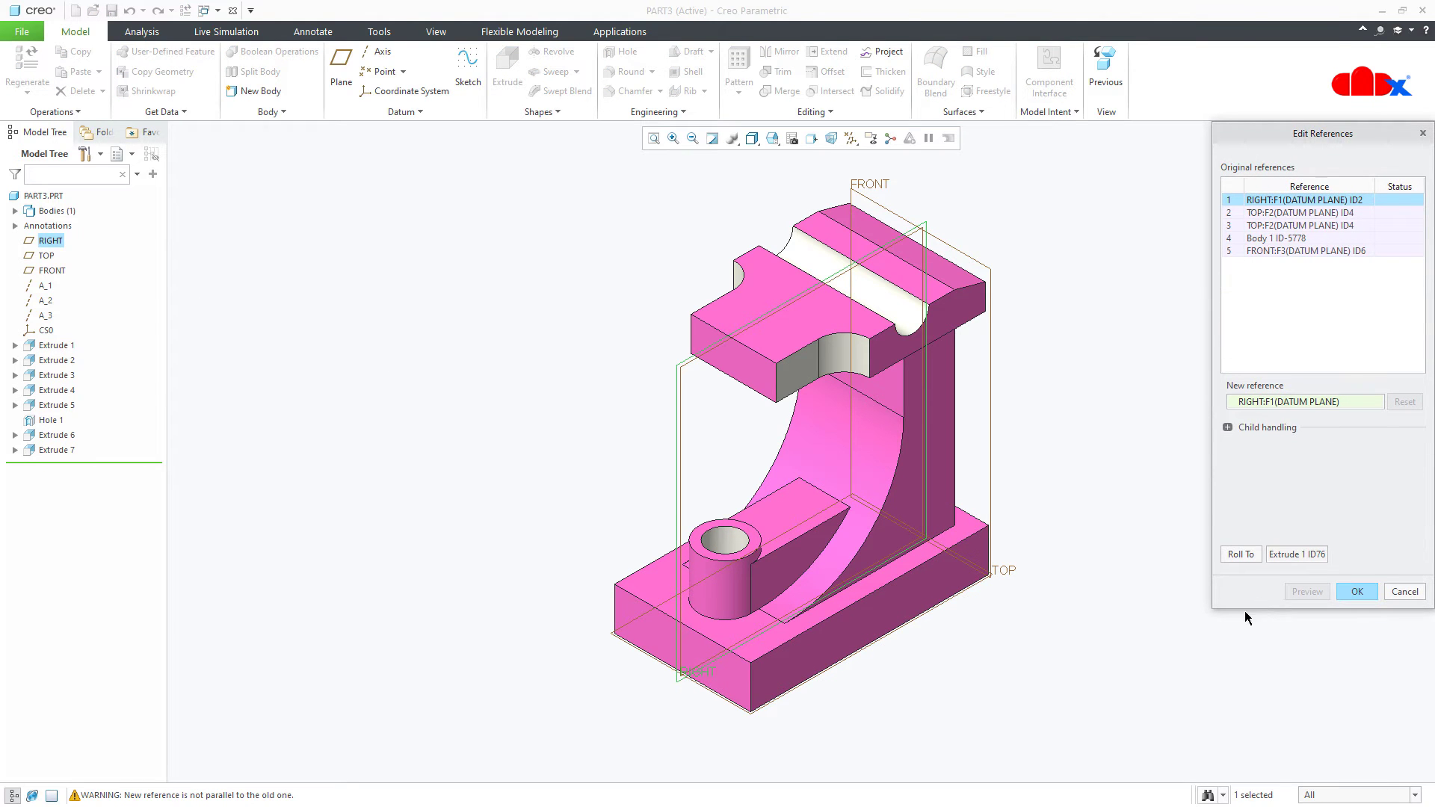
mouse_move(926, 654)
middle_down()
mouse_move(945, 581)
mouse_move(945, 631)
mouse_move(962, 609)
middle_up()
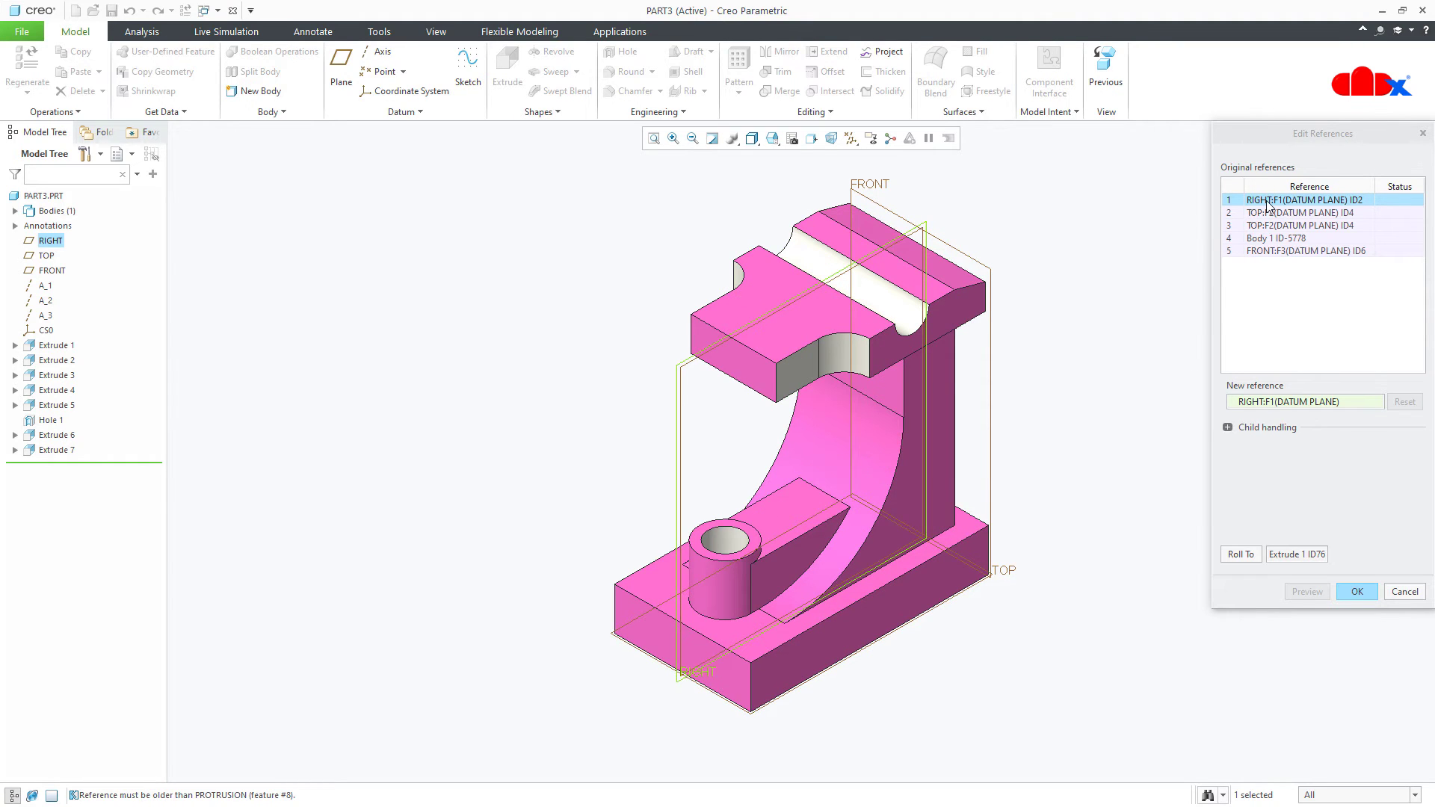
click(1227, 429)
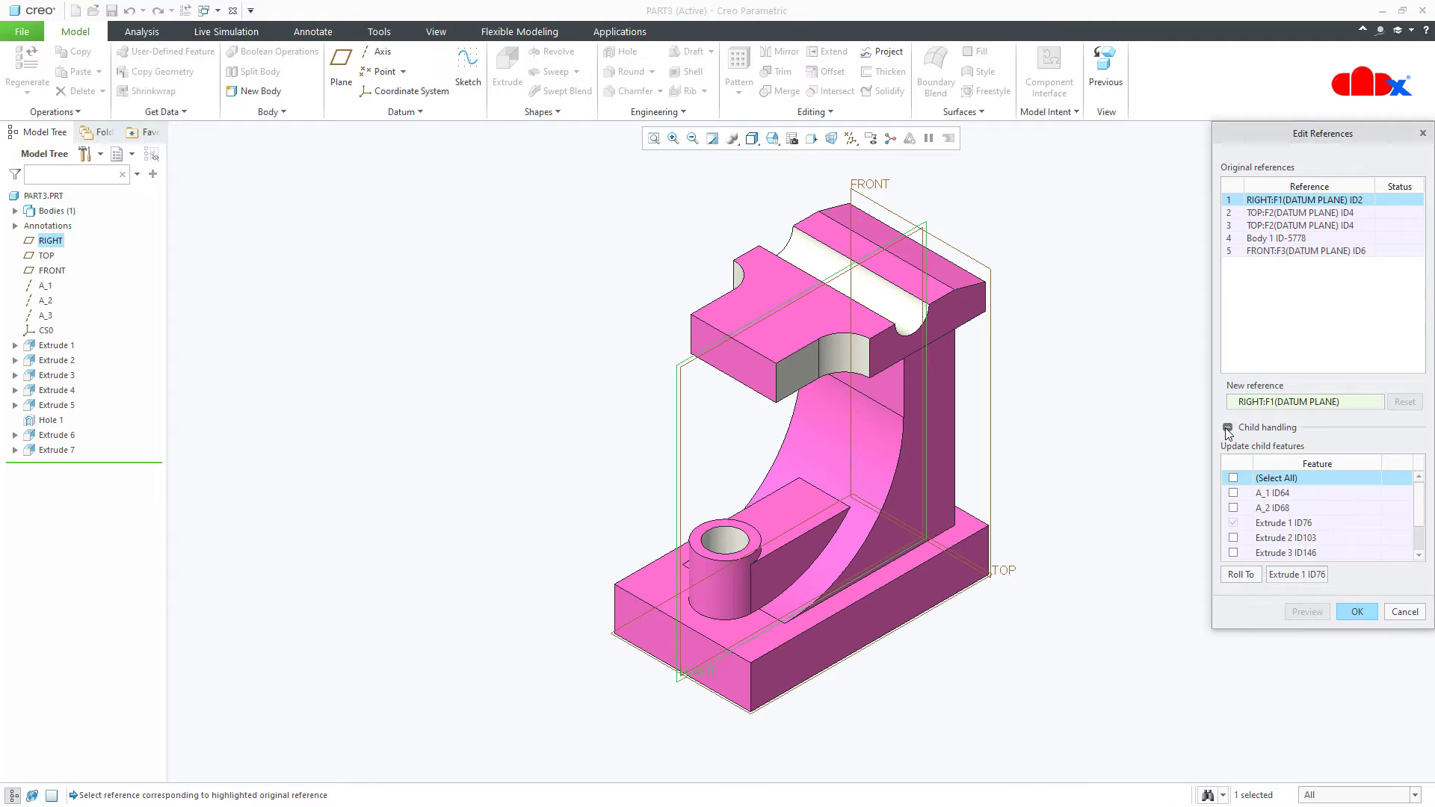
click(1234, 478)
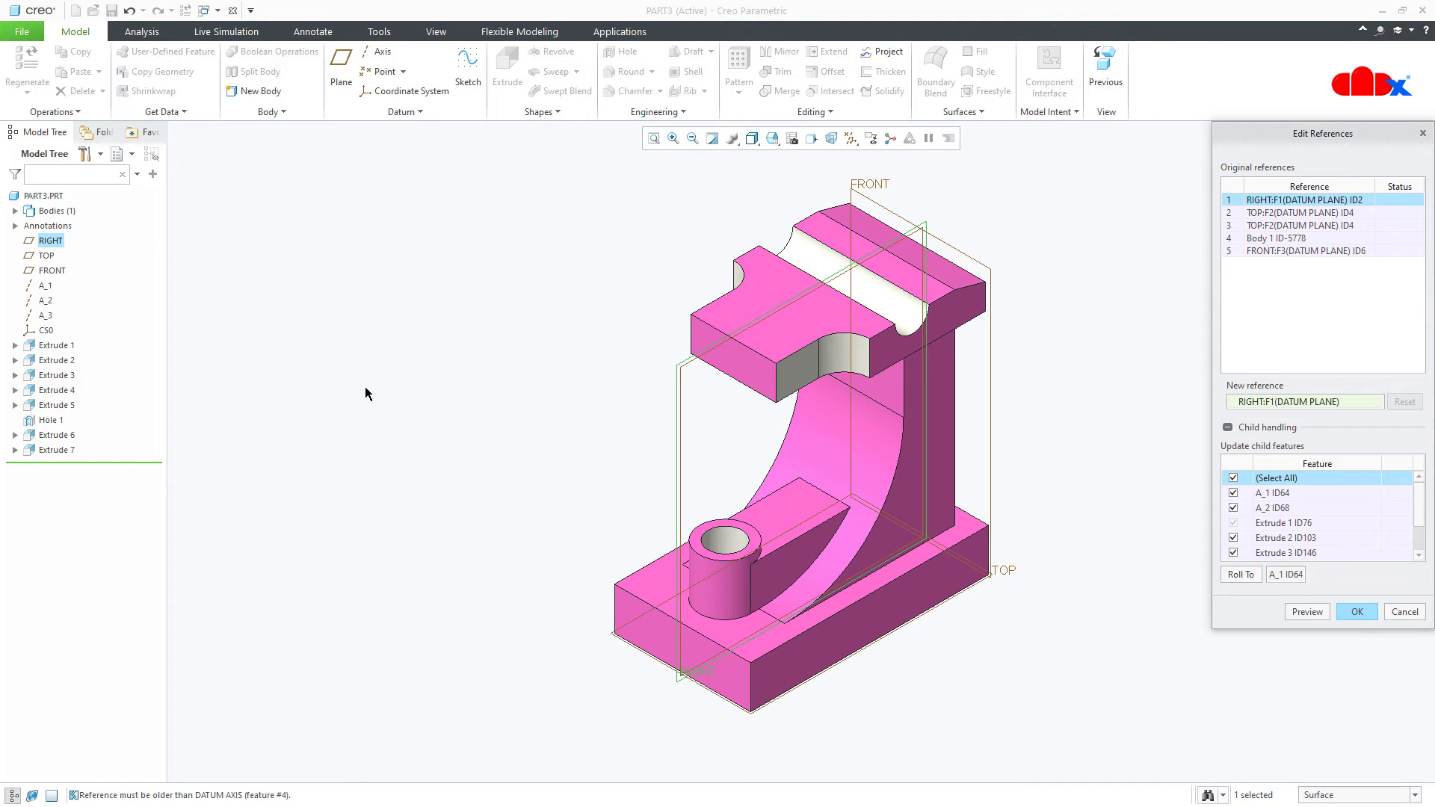
click(46, 255)
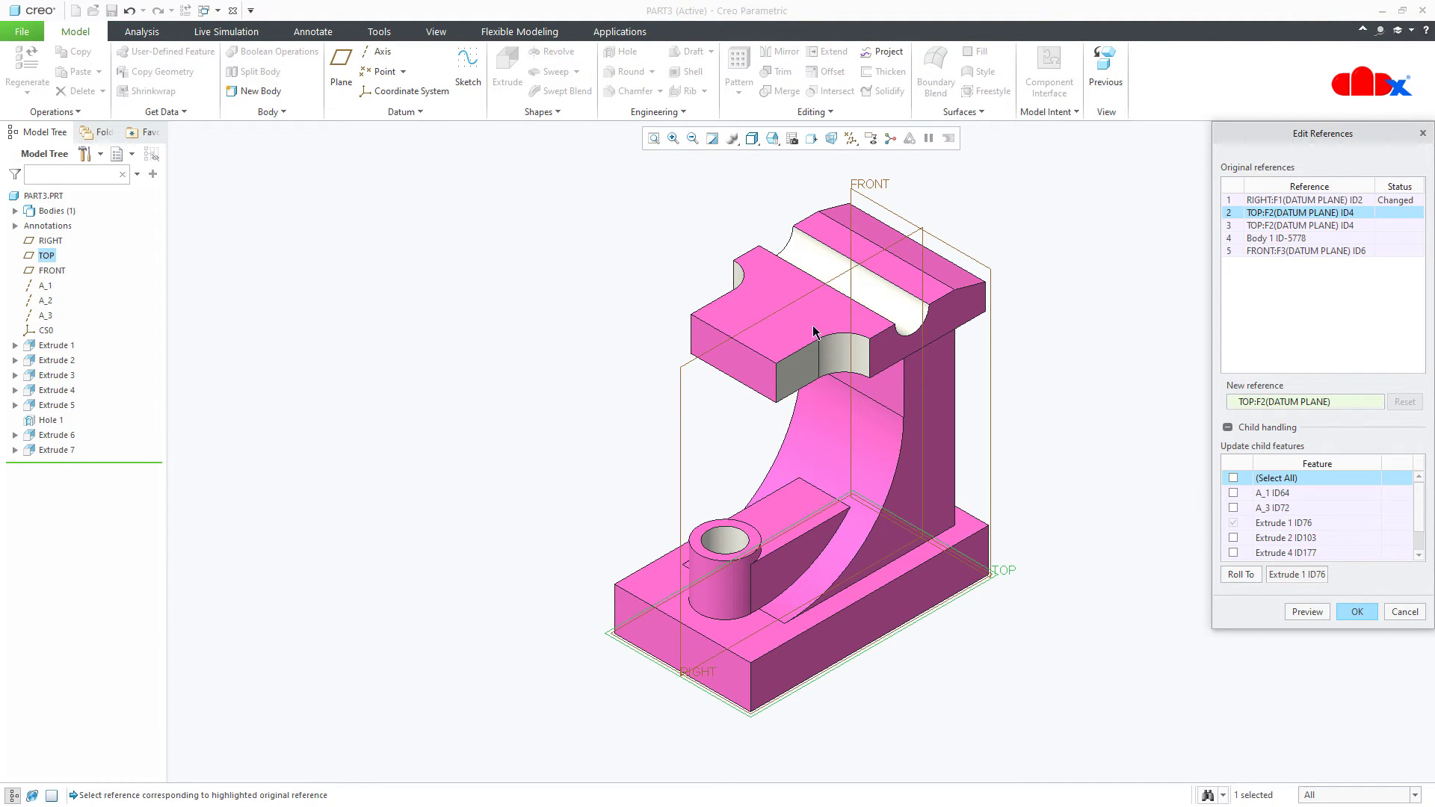
Replace part3's FRONT datum plane reference with RIGHT for Extrude 1 and all child features, then apply the change and regenerate the part
click(1286, 252)
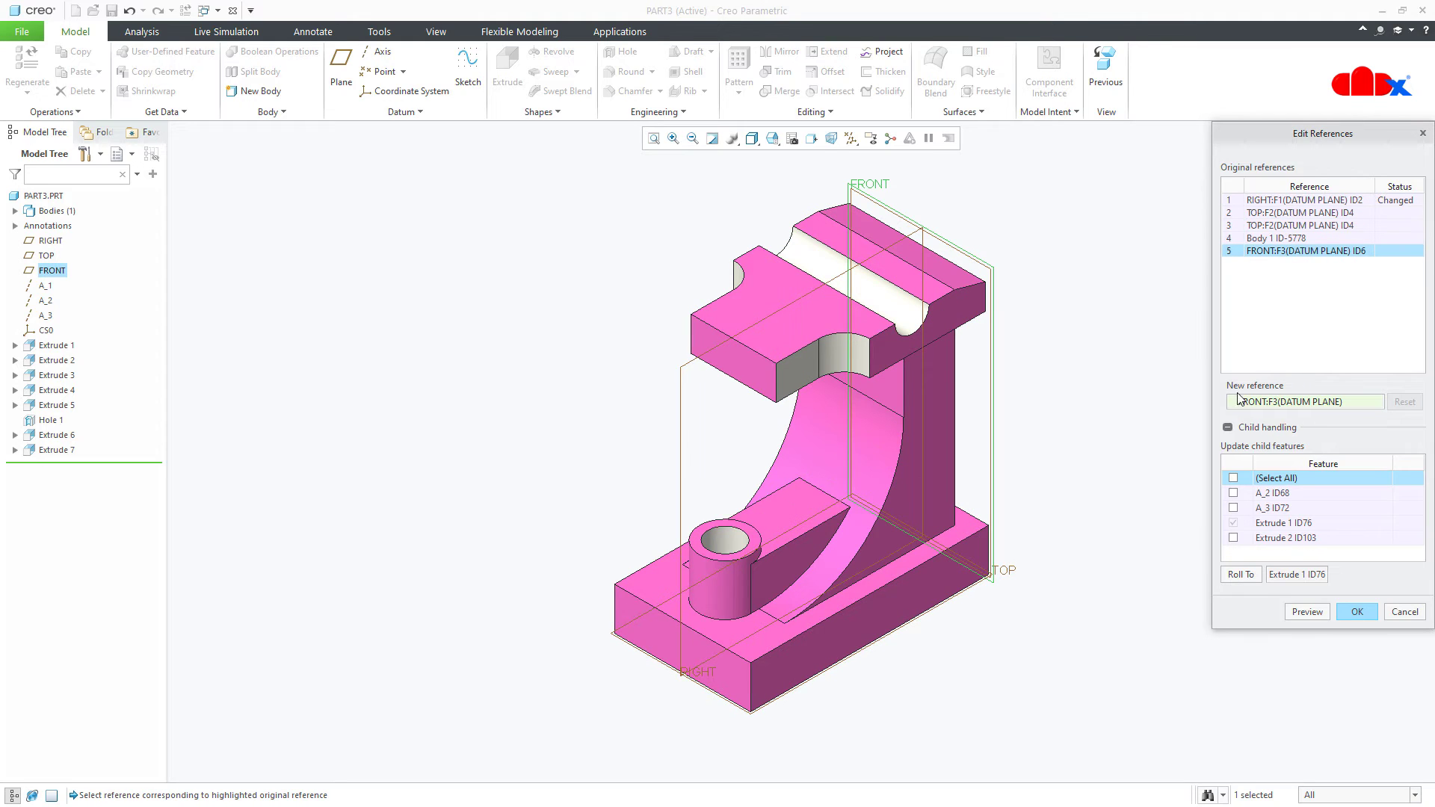
click(1233, 479)
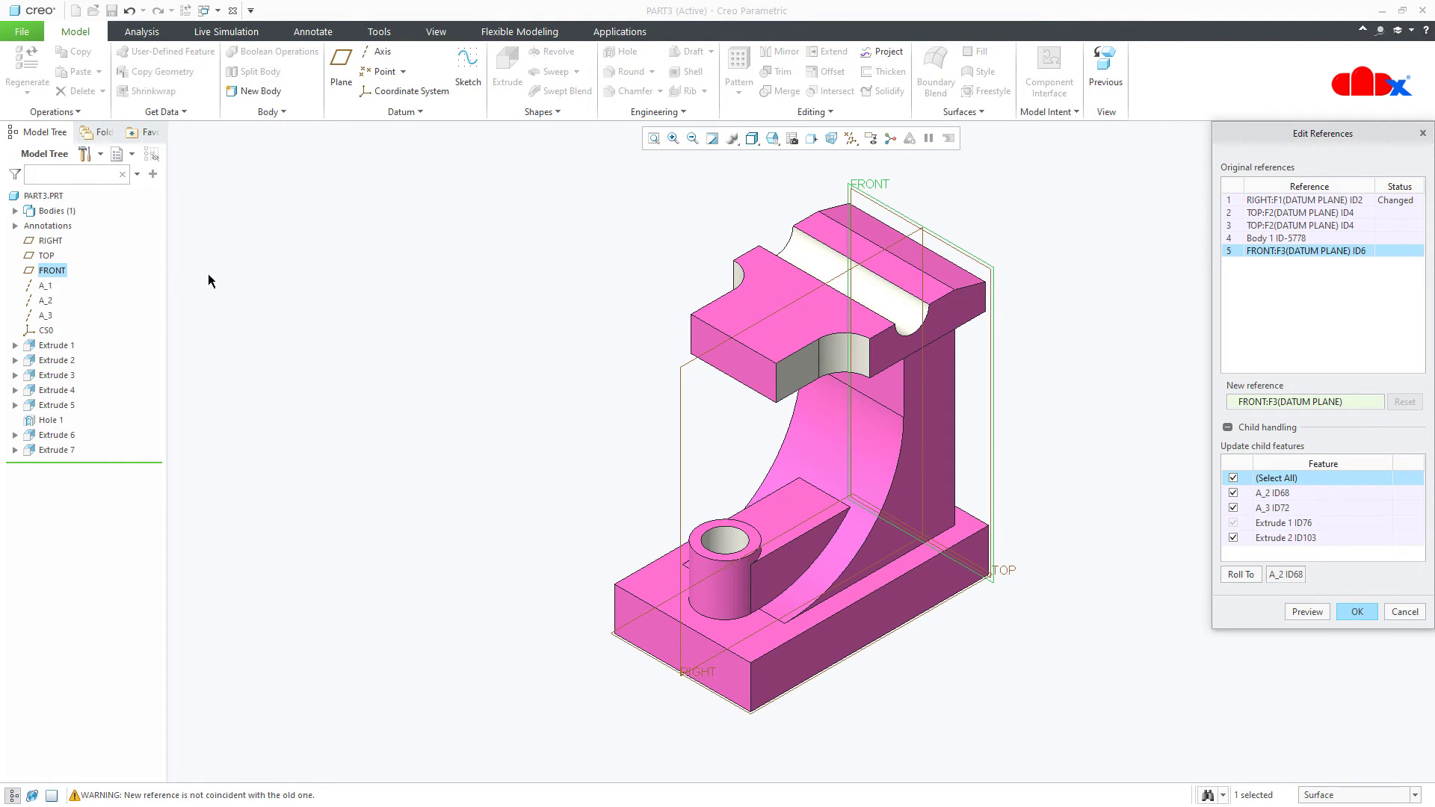
click(57, 242)
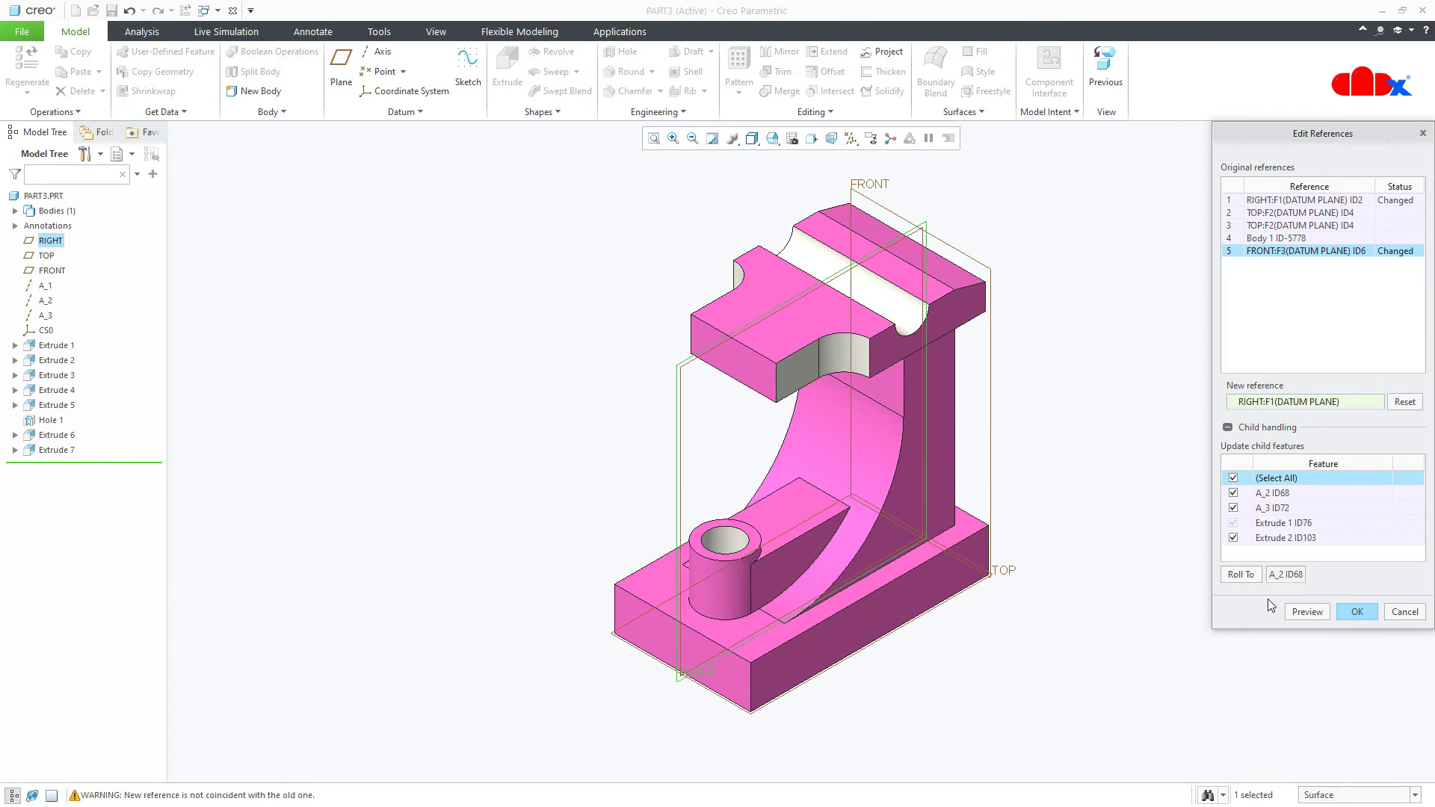
click(1299, 611)
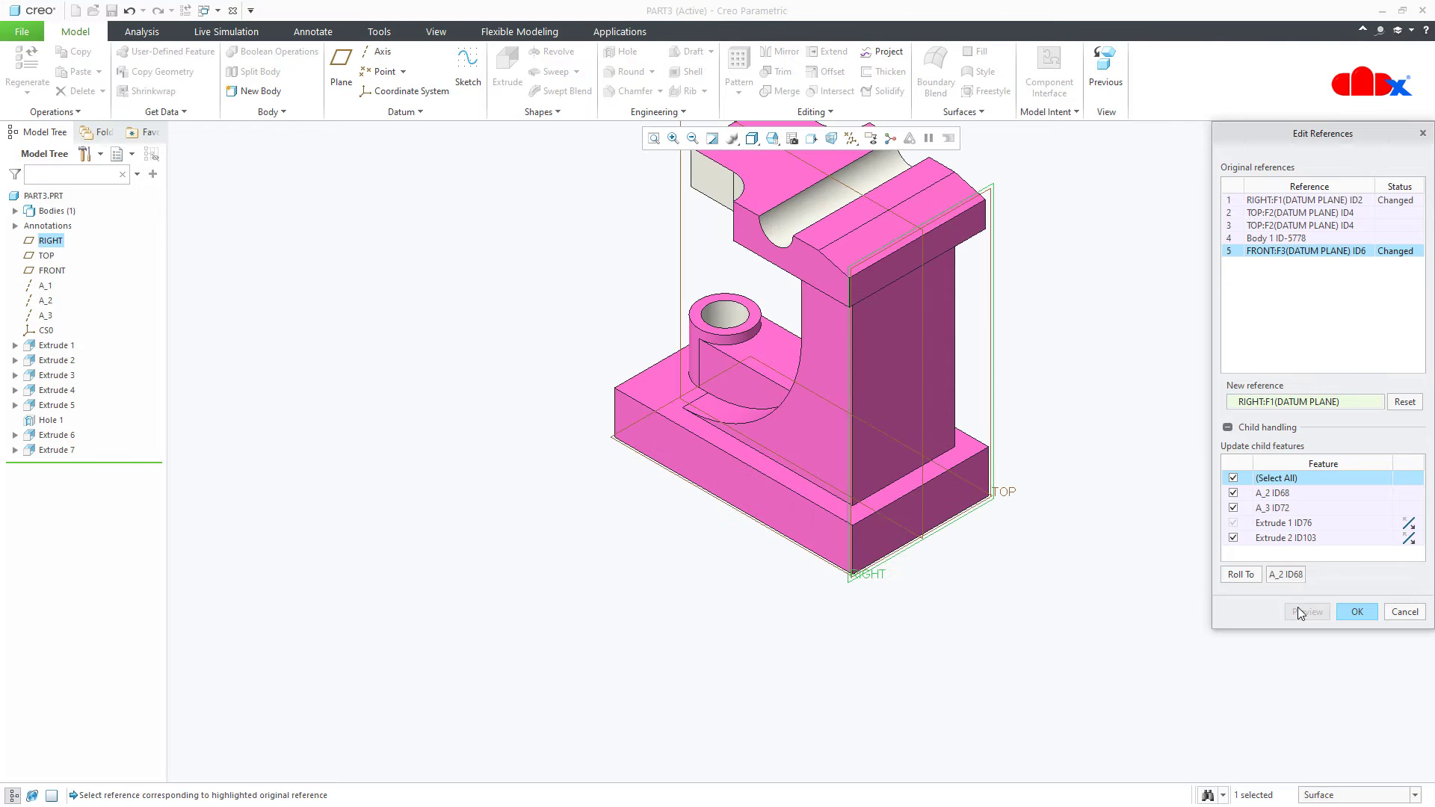
click(1357, 611)
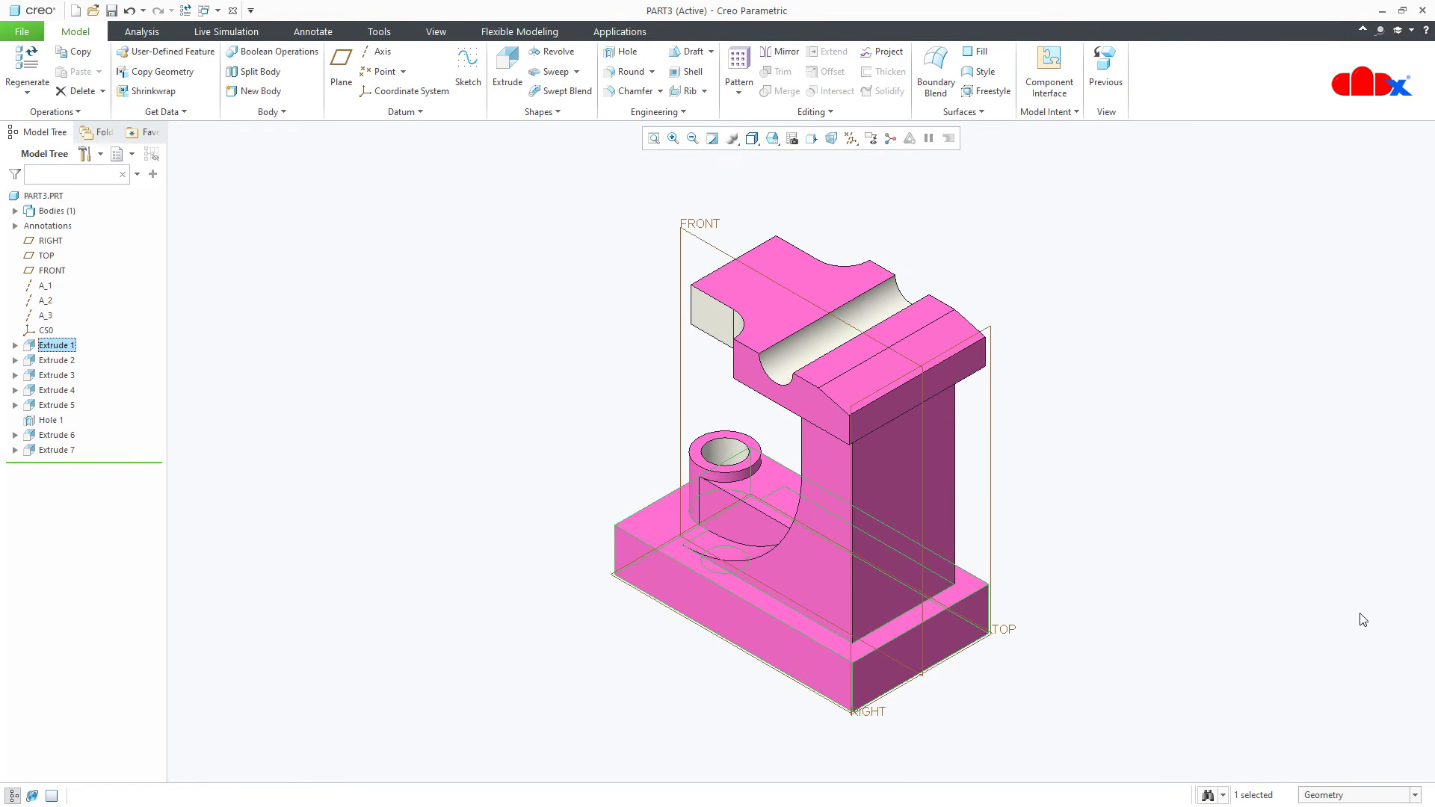
click(1203, 681)
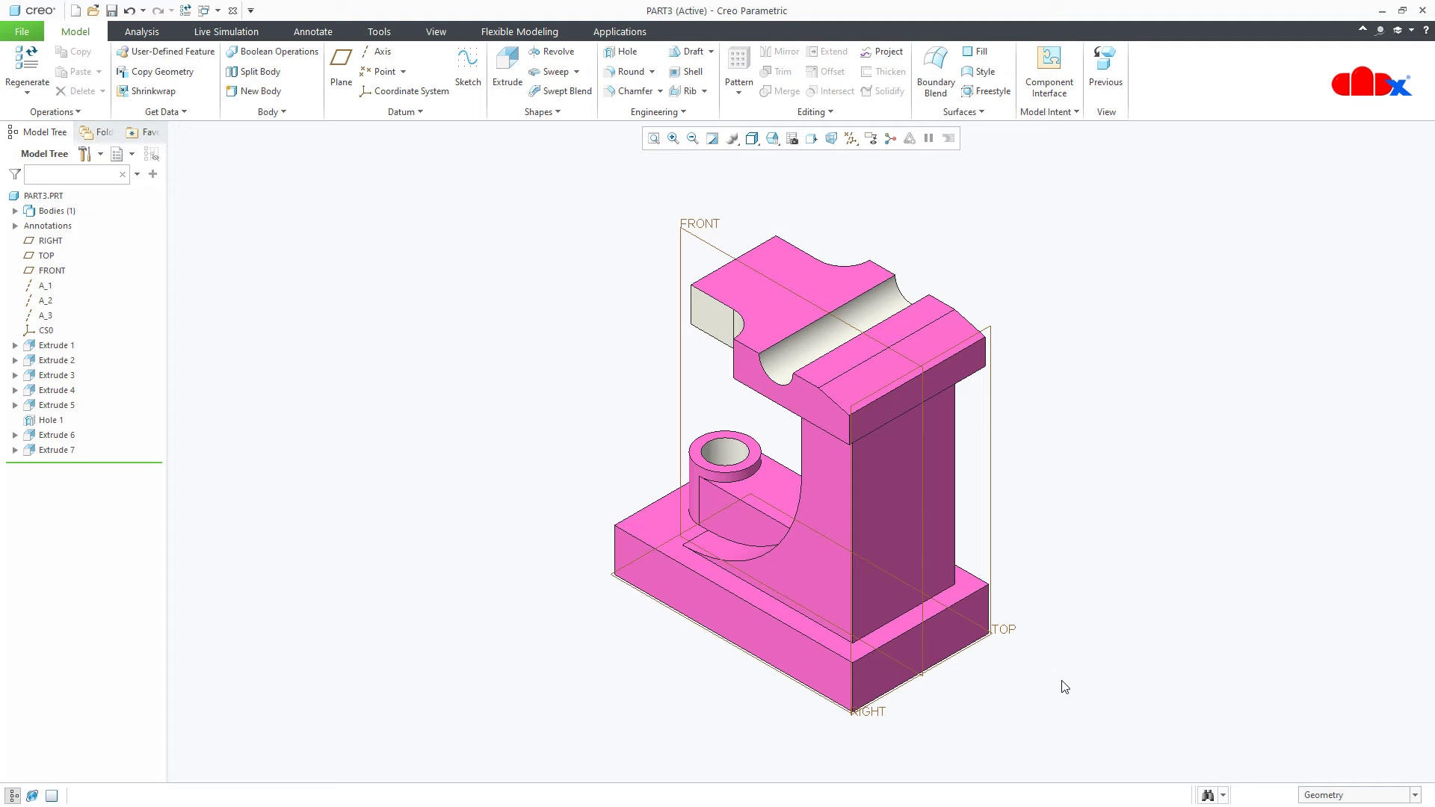
key(ctrl+z)
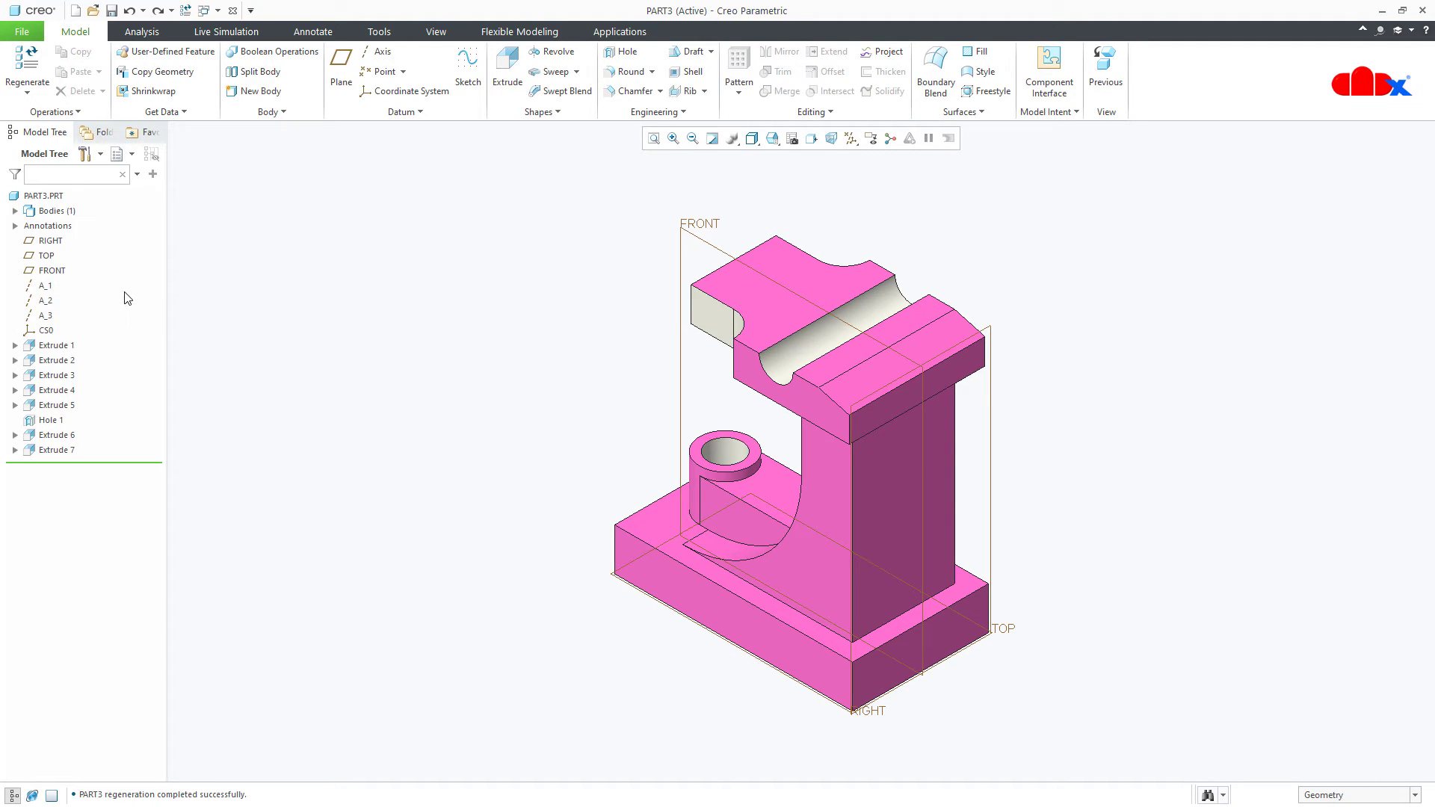
Redefine part3's FRONT datum plane with its normal direction flipped, and restore the default view orientation
click(53, 271)
click(68, 198)
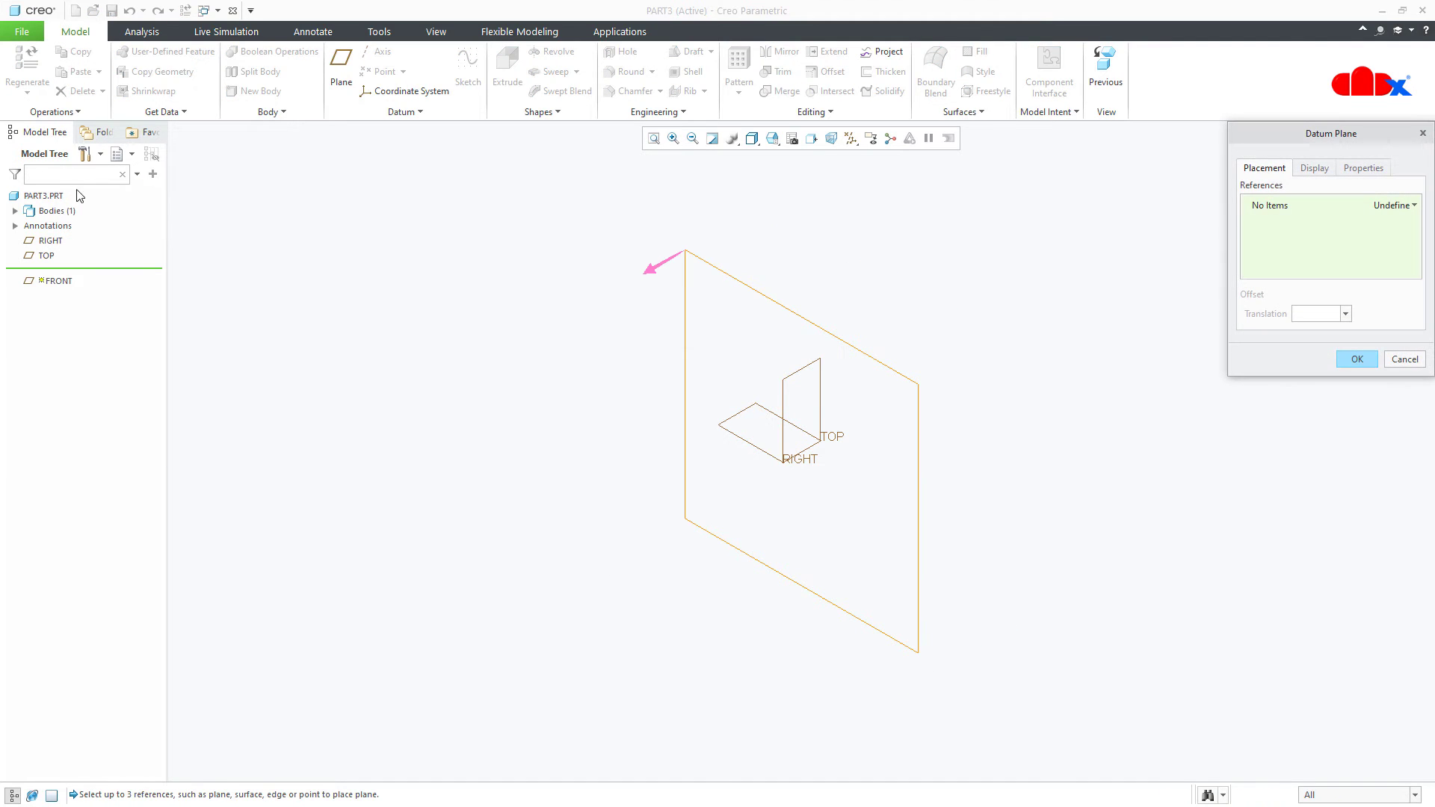
click(641, 277)
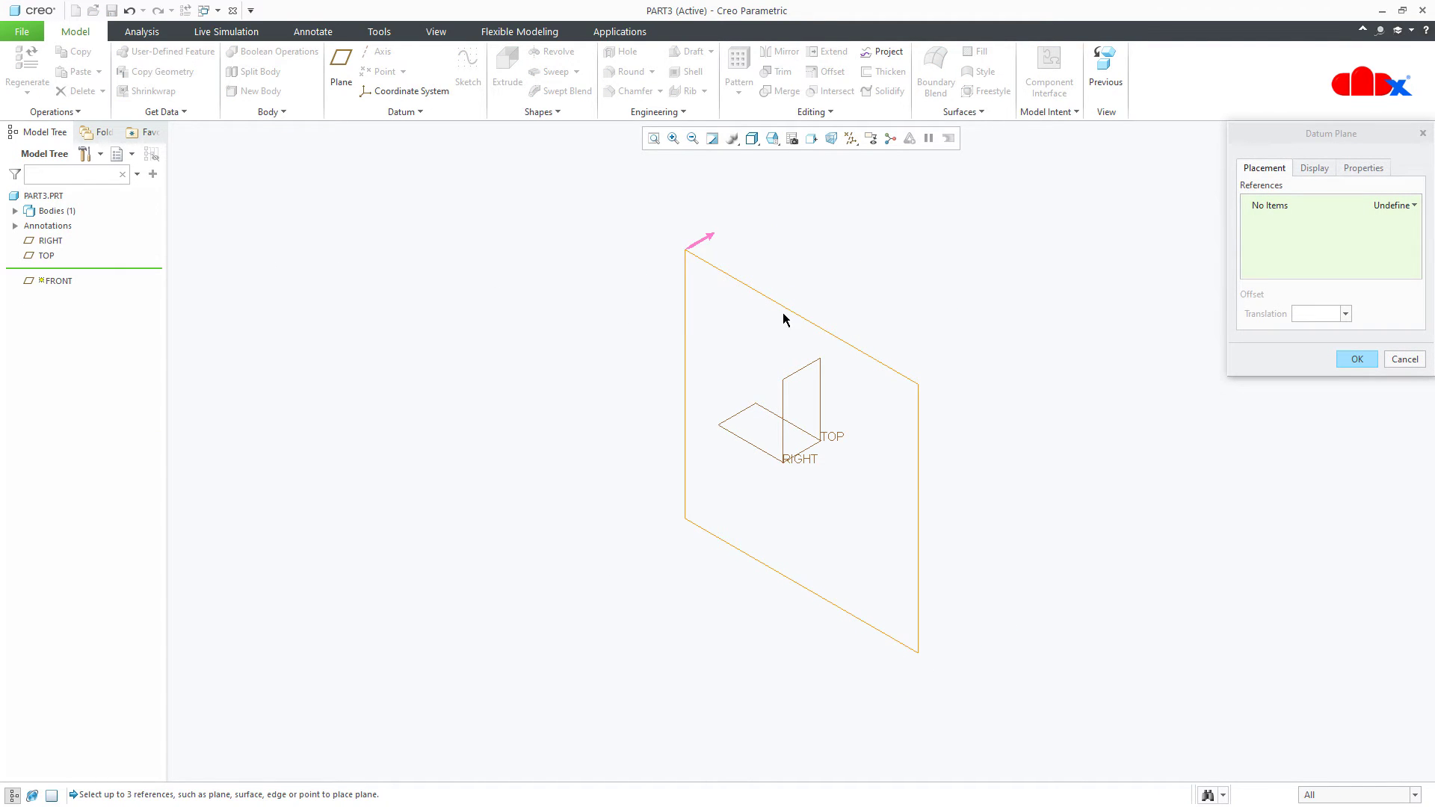
click(1356, 359)
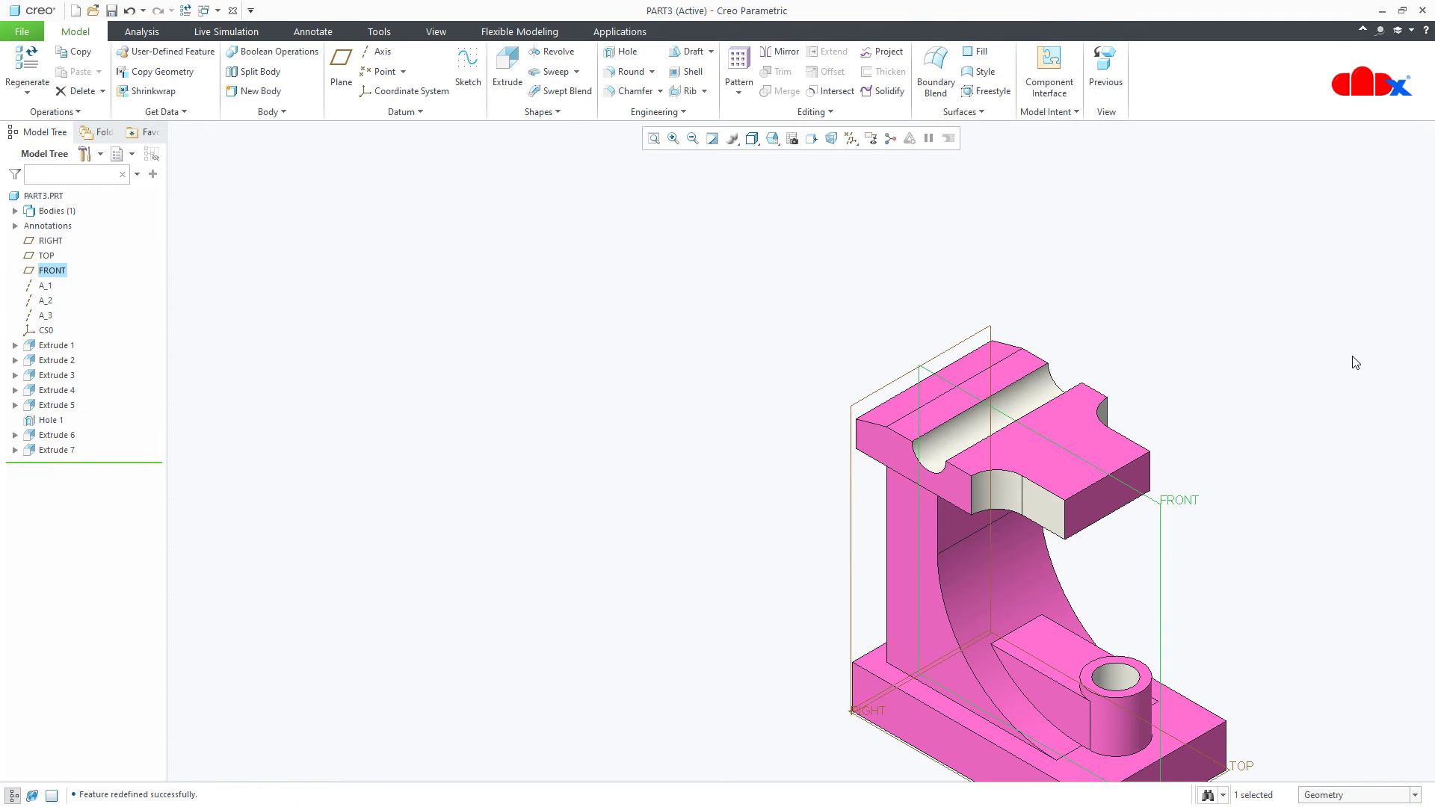
key(ctrl+d)
click(1209, 577)
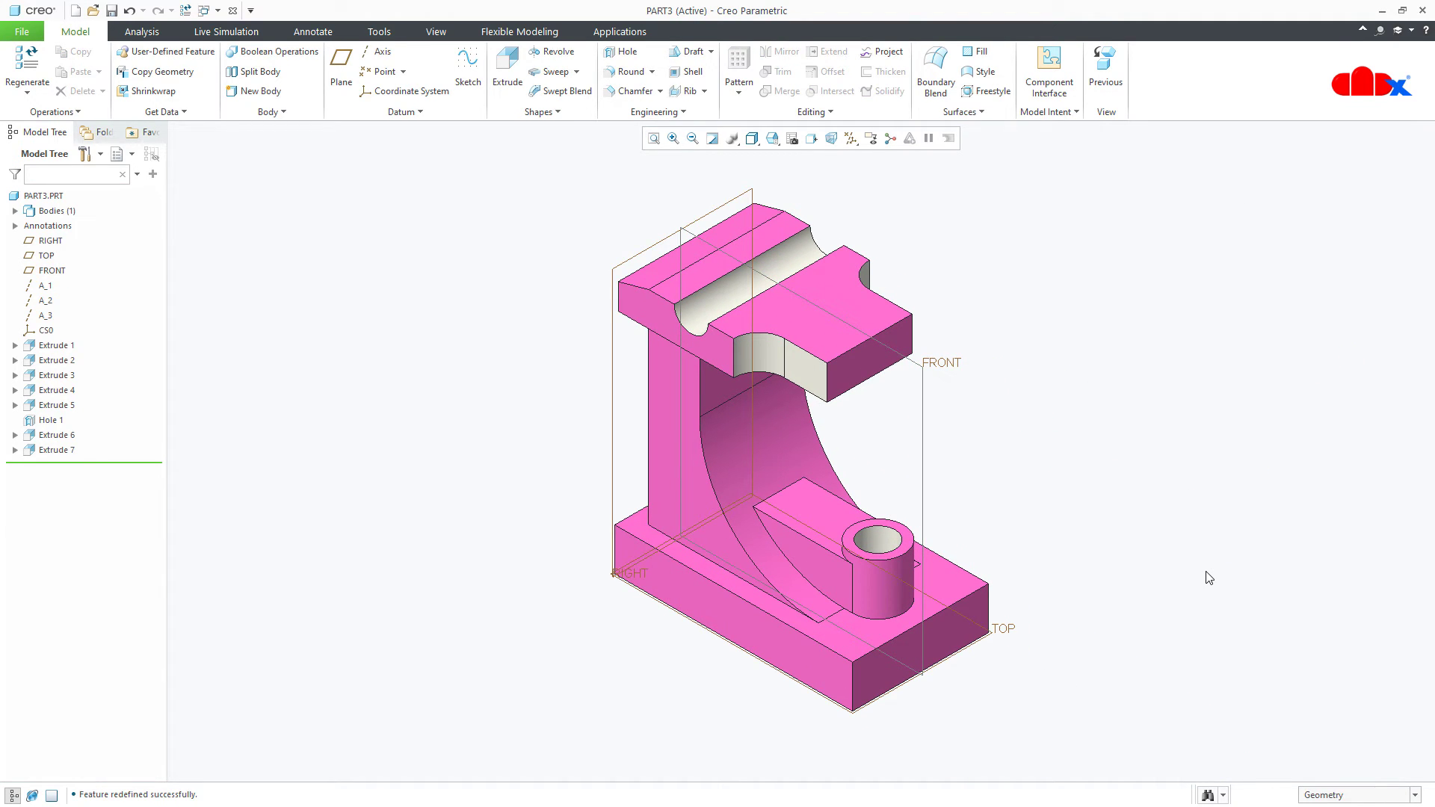
Open part4.prt from the exported-data folder and maximize its window
click(93, 11)
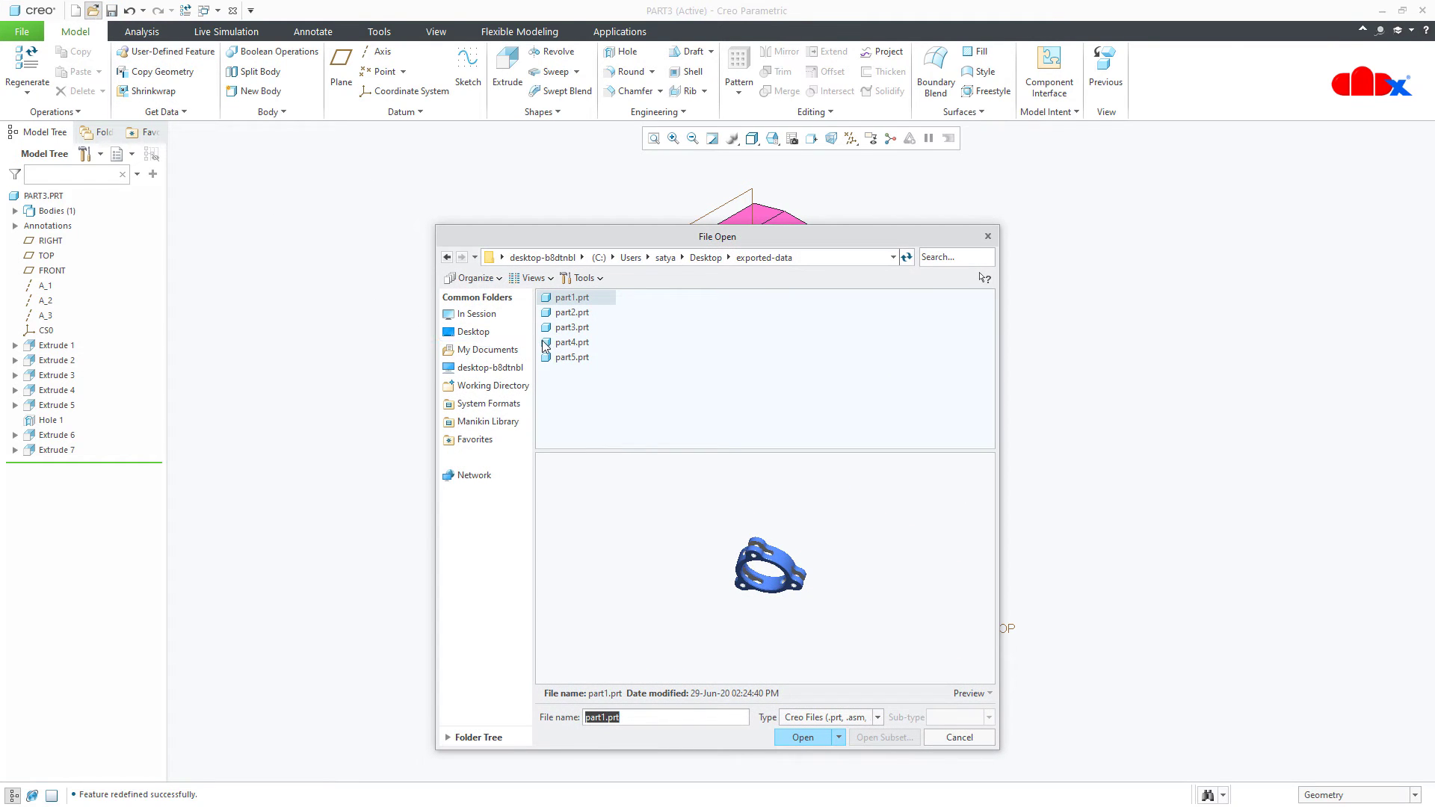
click(546, 345)
double_click(546, 344)
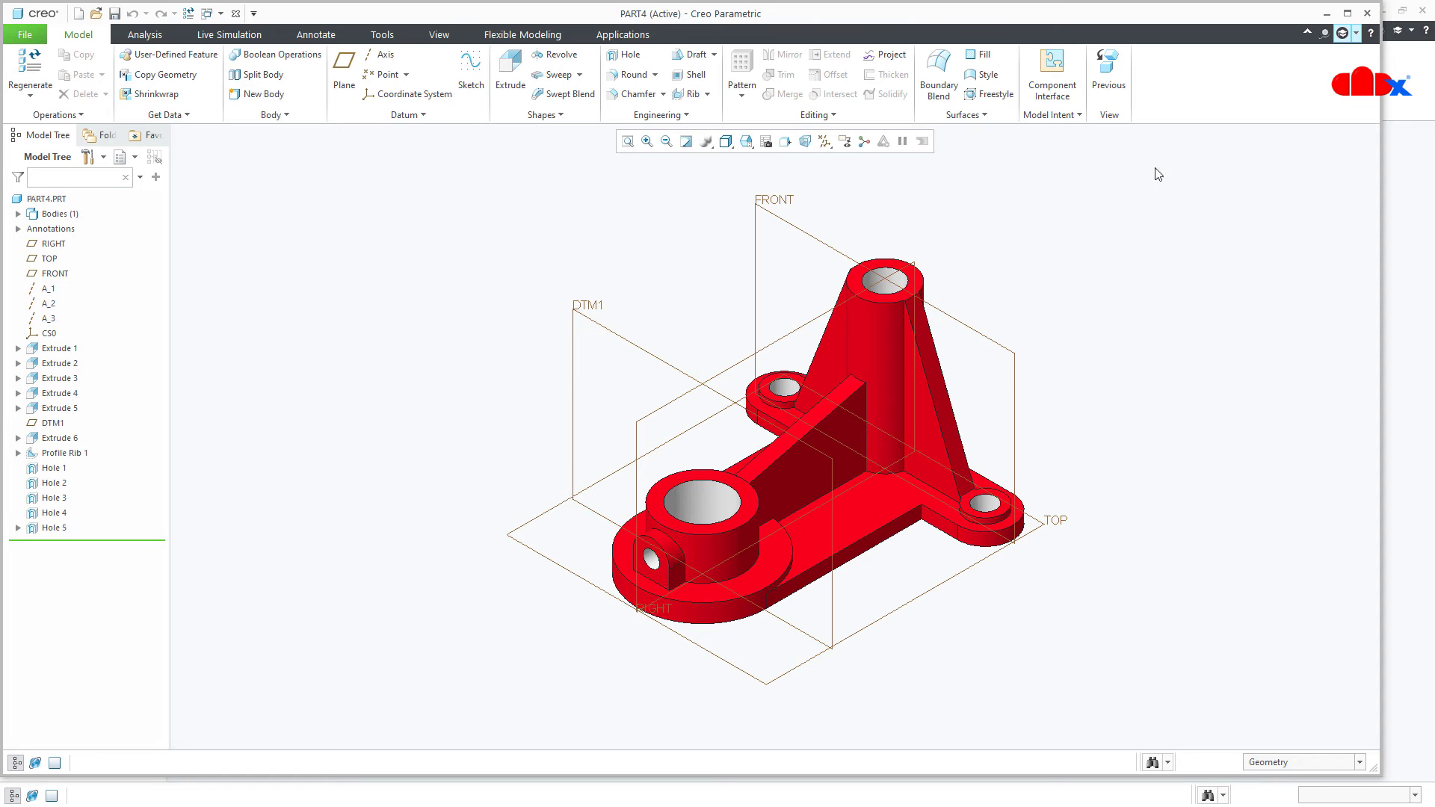
click(1348, 13)
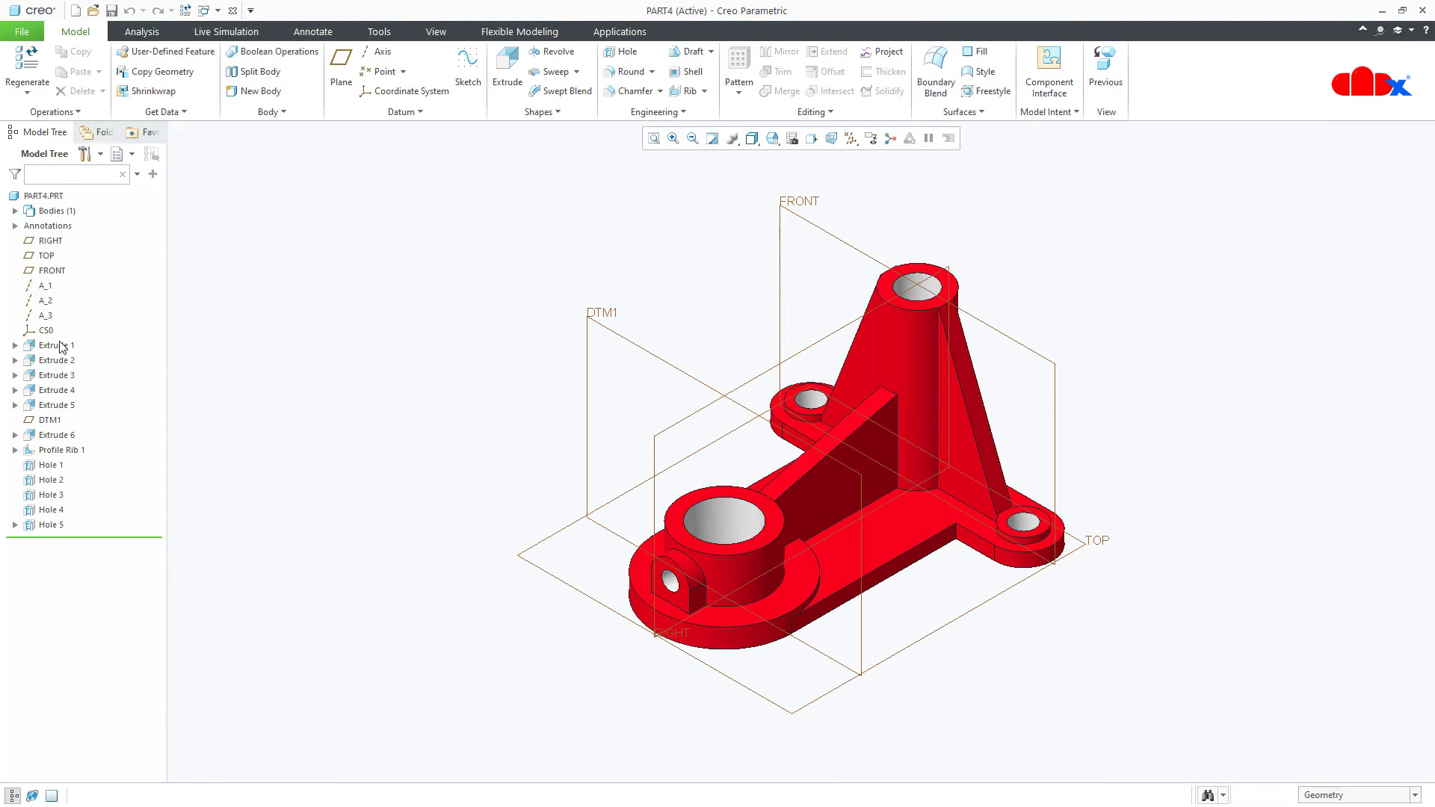
Edit the references of part4's Extrude 1, replacing the RIGHT datum plane with FRONT and updating all child features
click(59, 346)
click(106, 252)
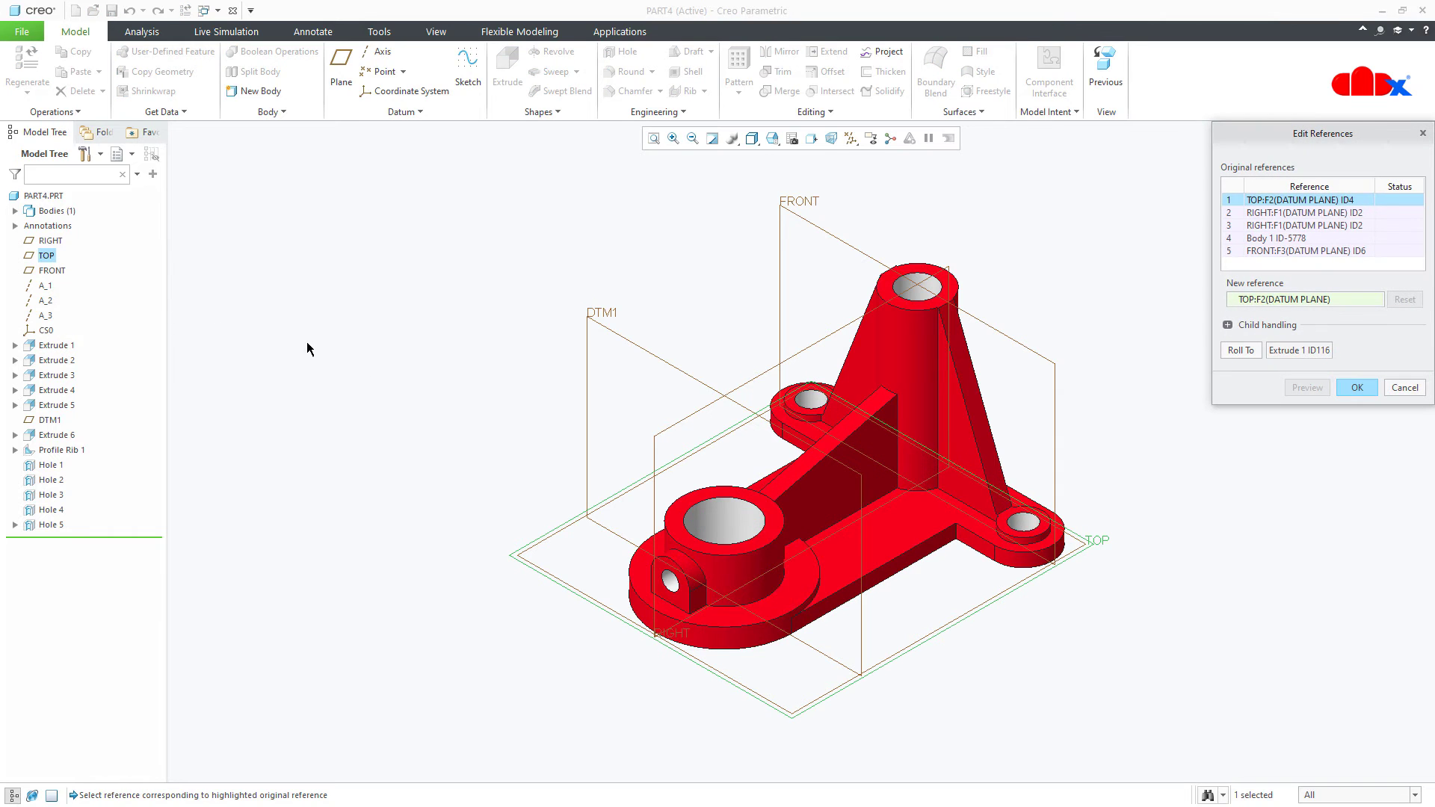
drag(1265, 403, 1246, 721)
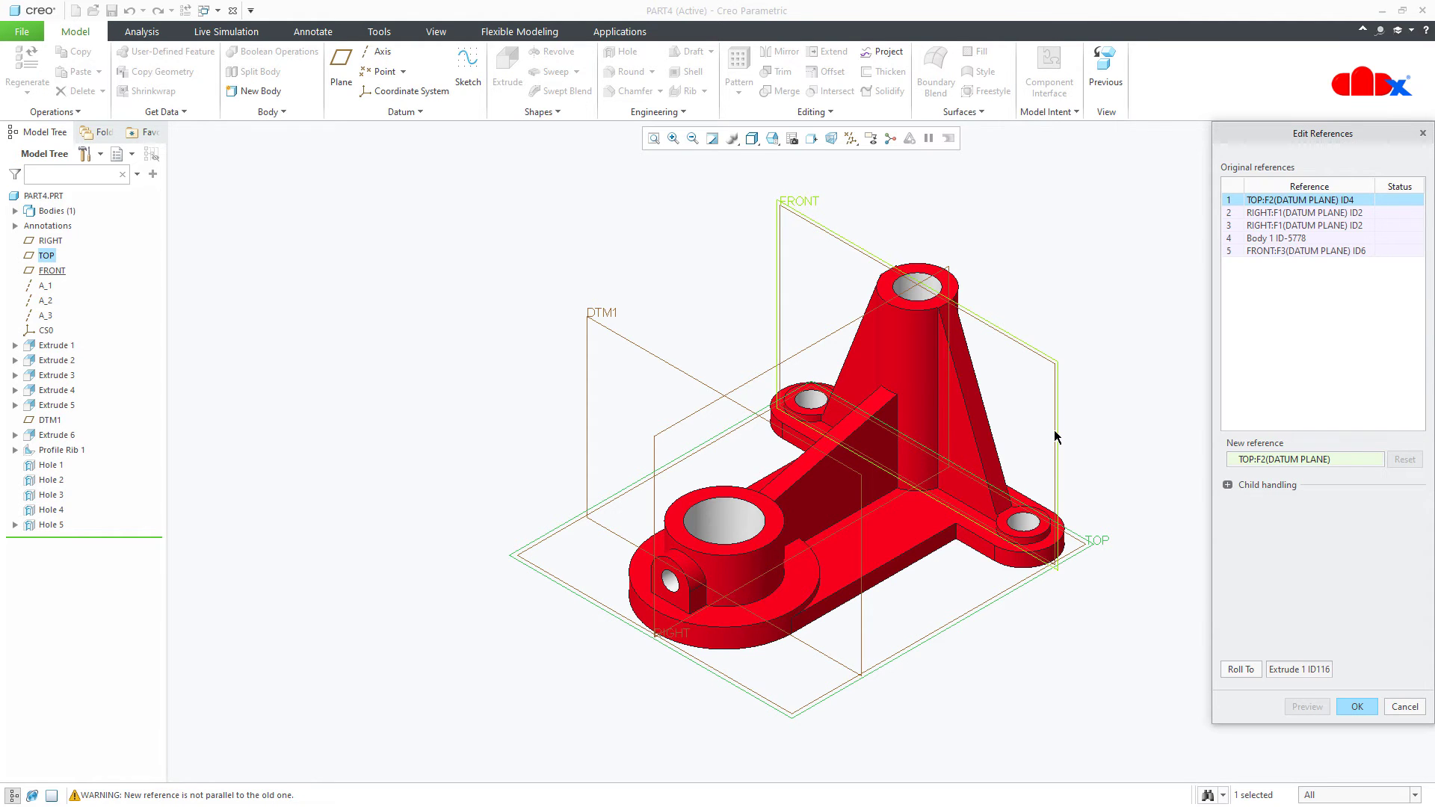
mouse_move(738, 526)
middle_down()
mouse_move(785, 538)
mouse_move(772, 626)
mouse_move(734, 566)
mouse_move(762, 551)
mouse_move(717, 544)
mouse_move(743, 554)
middle_up()
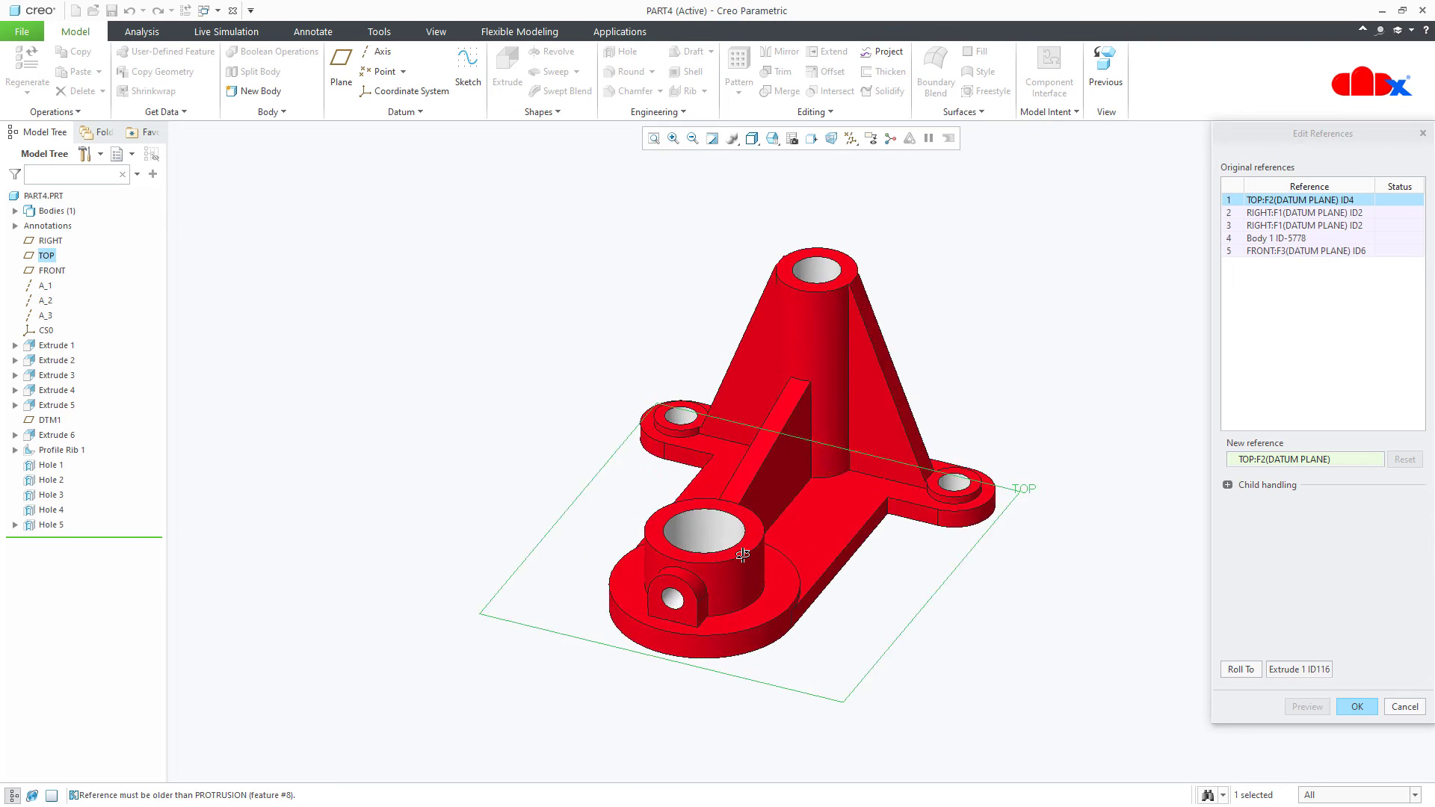
key(ctrl+d)
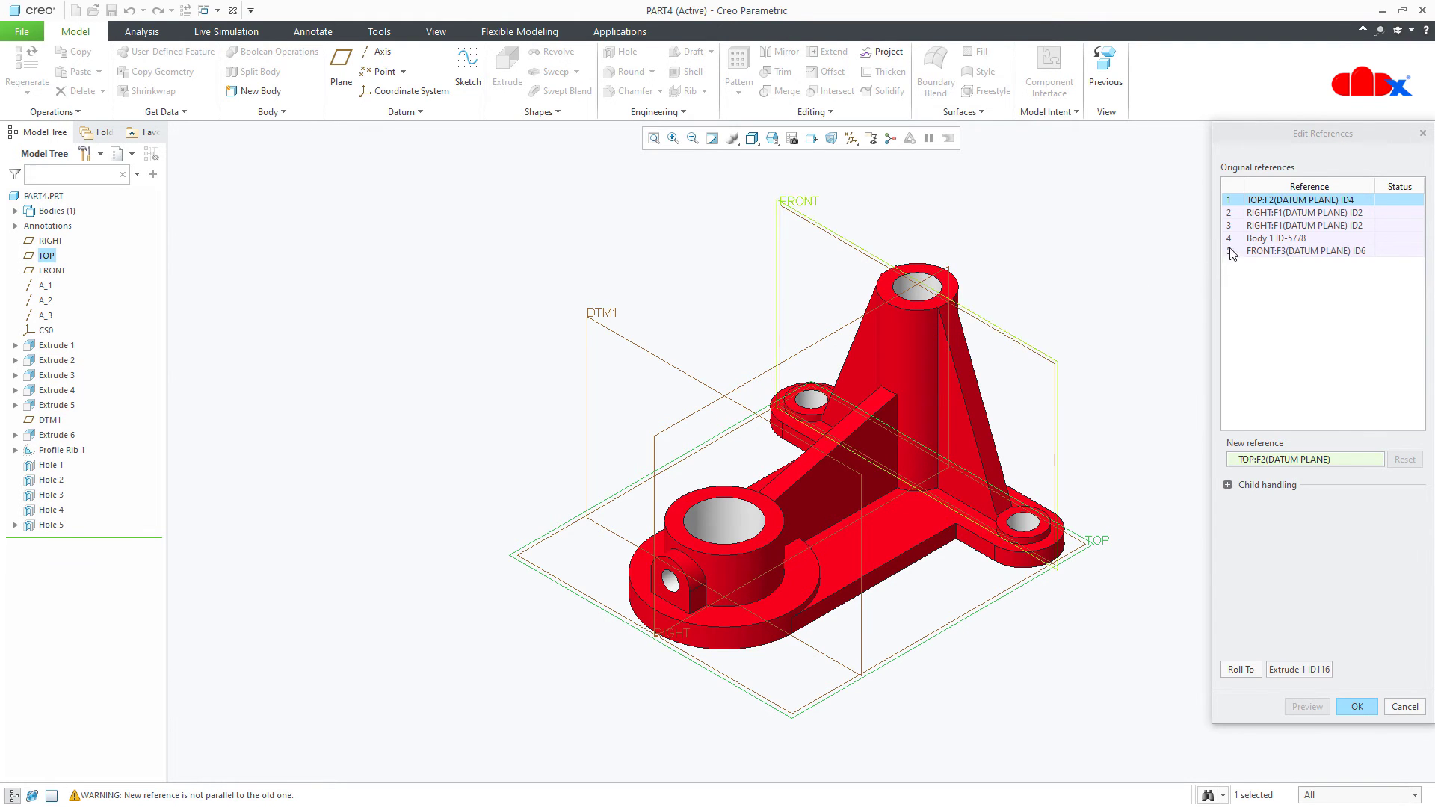
click(1260, 215)
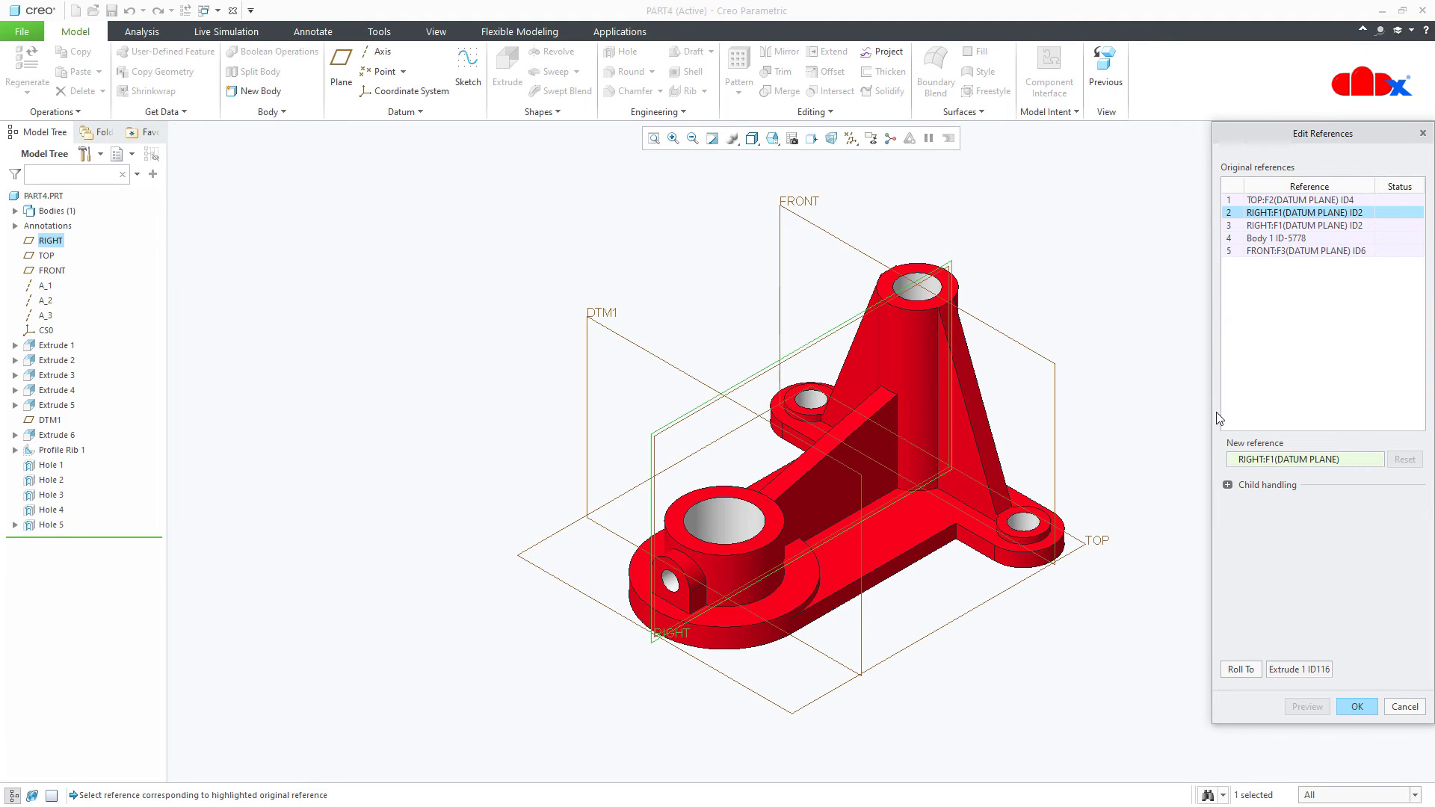
click(1227, 484)
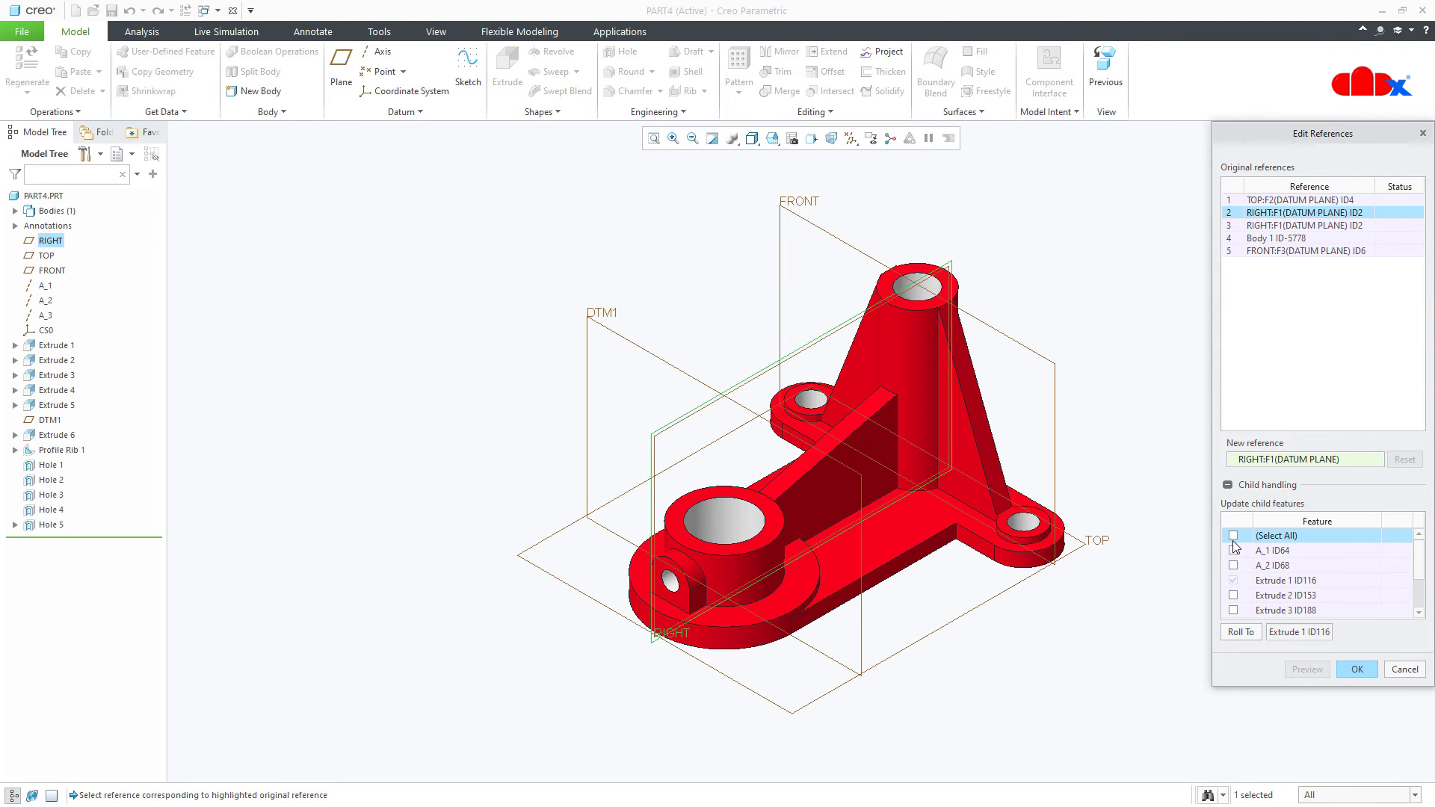
click(1234, 536)
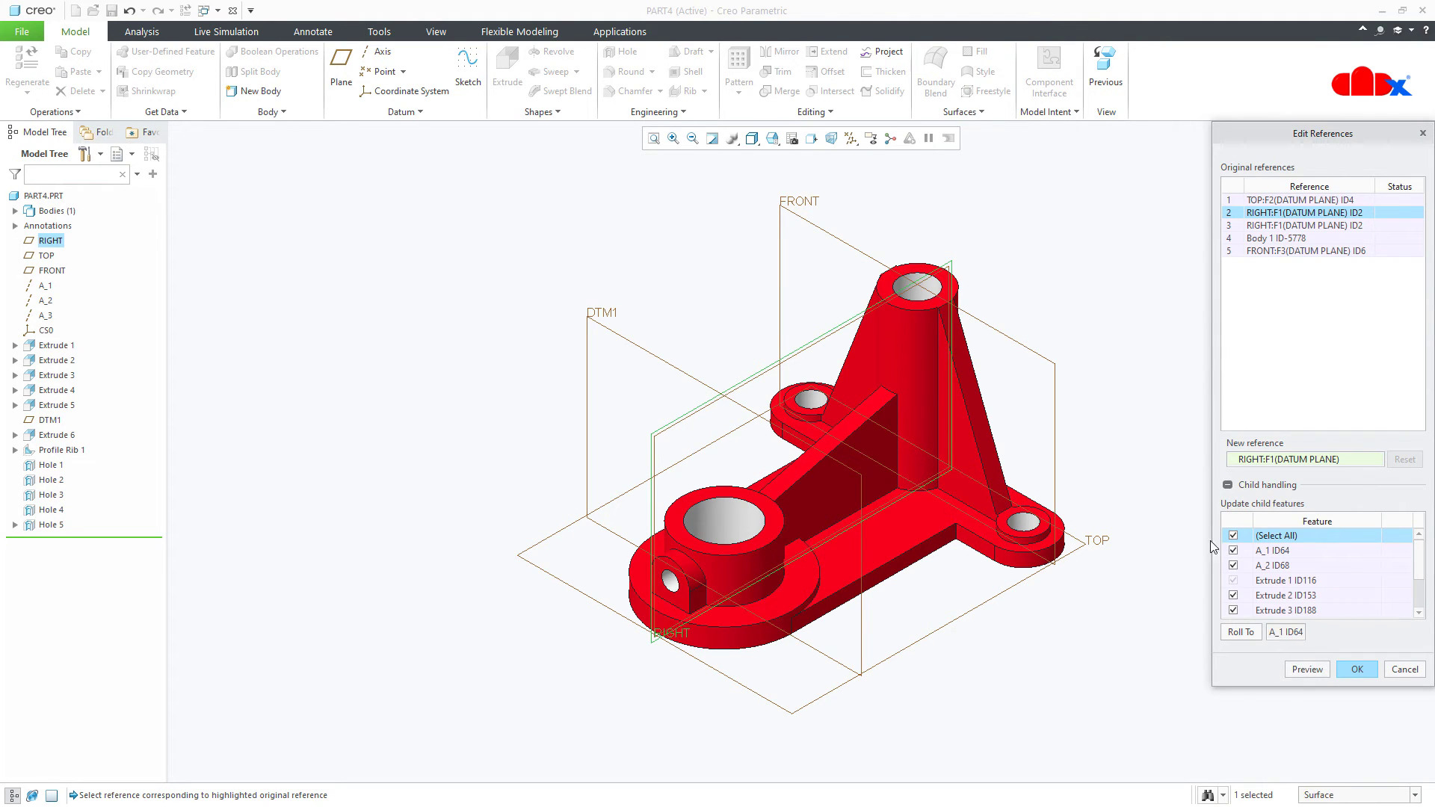
click(58, 272)
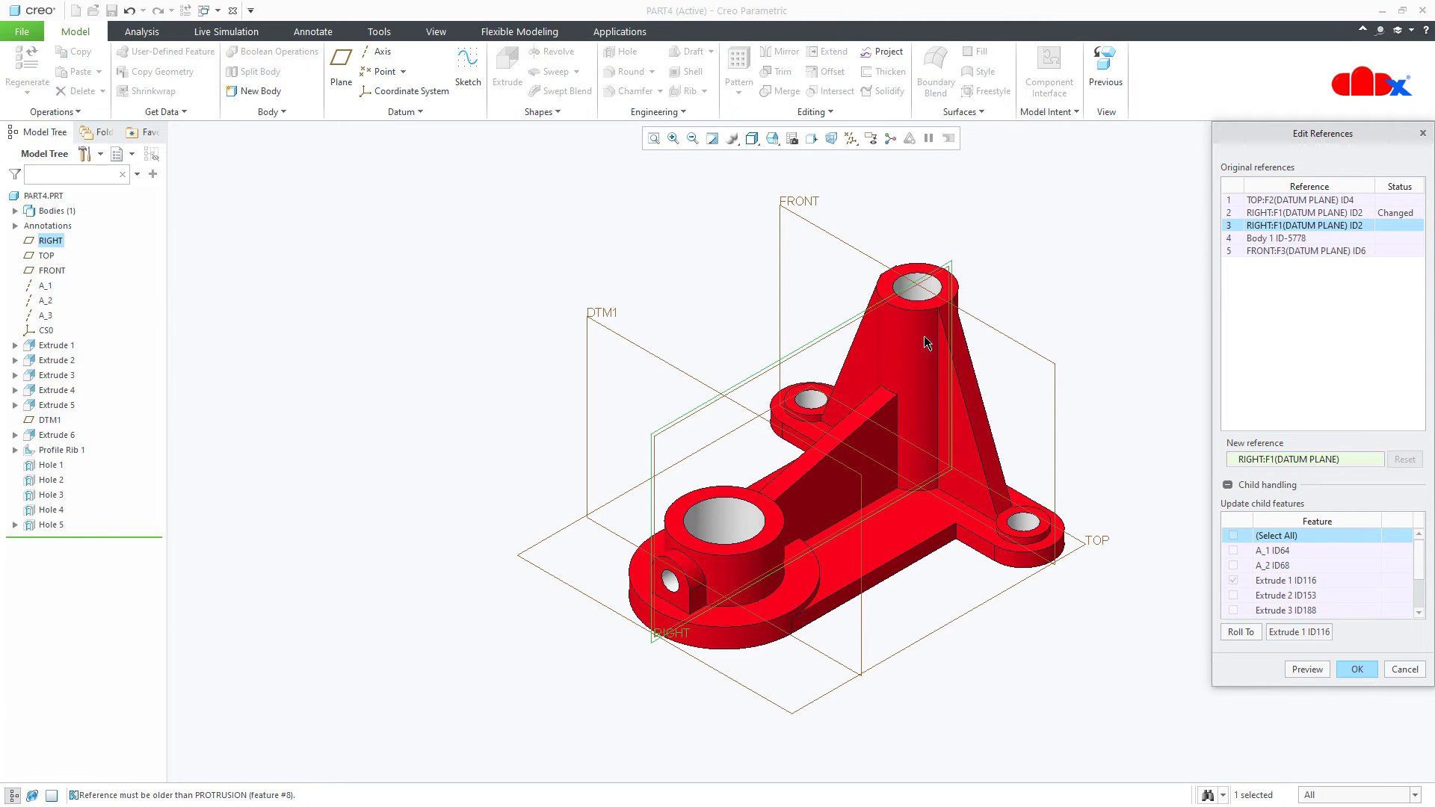
Replace Extrude 1's FRONT datum plane reference with RIGHT for all child features, and preview and apply the changes, accepting failed features
click(1250, 253)
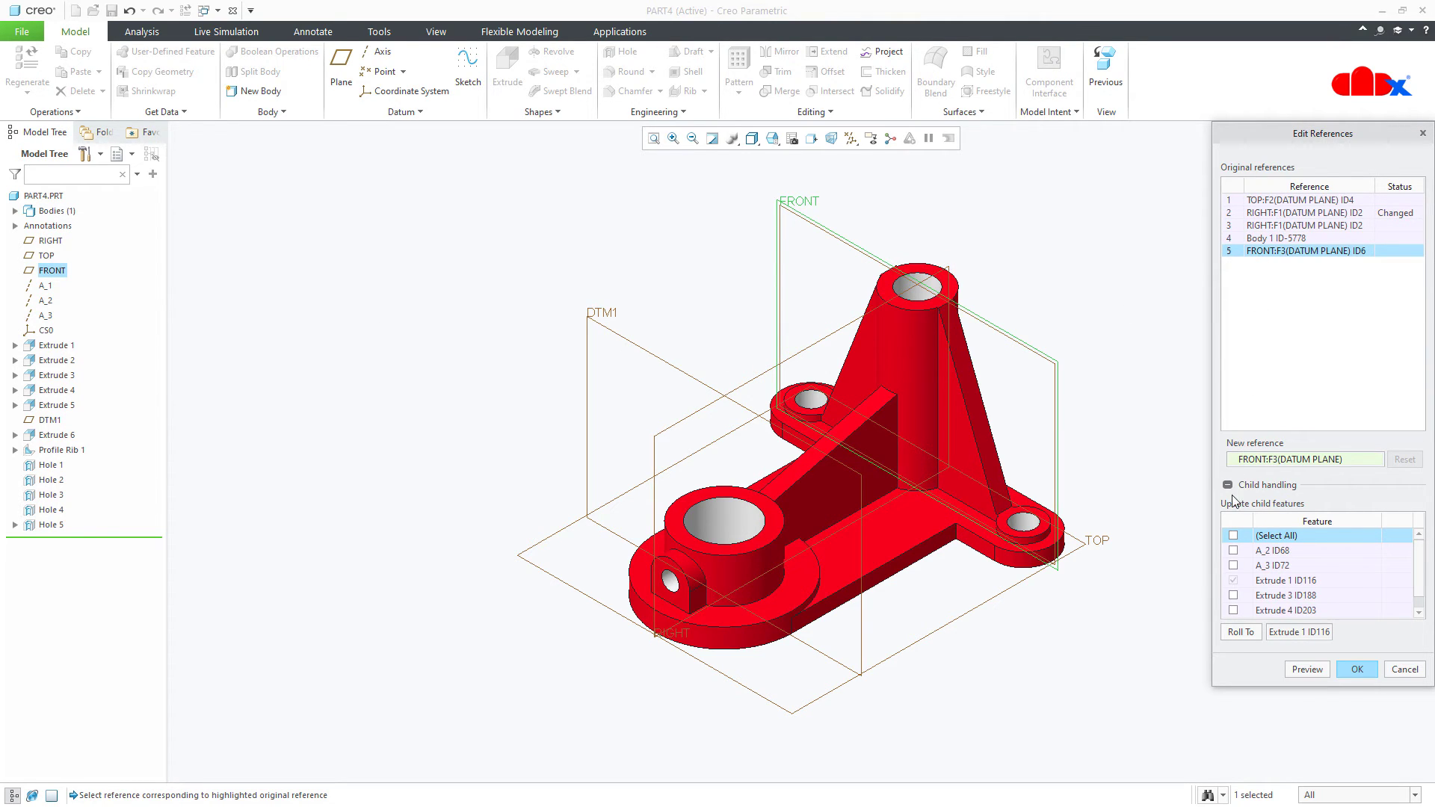
click(1234, 536)
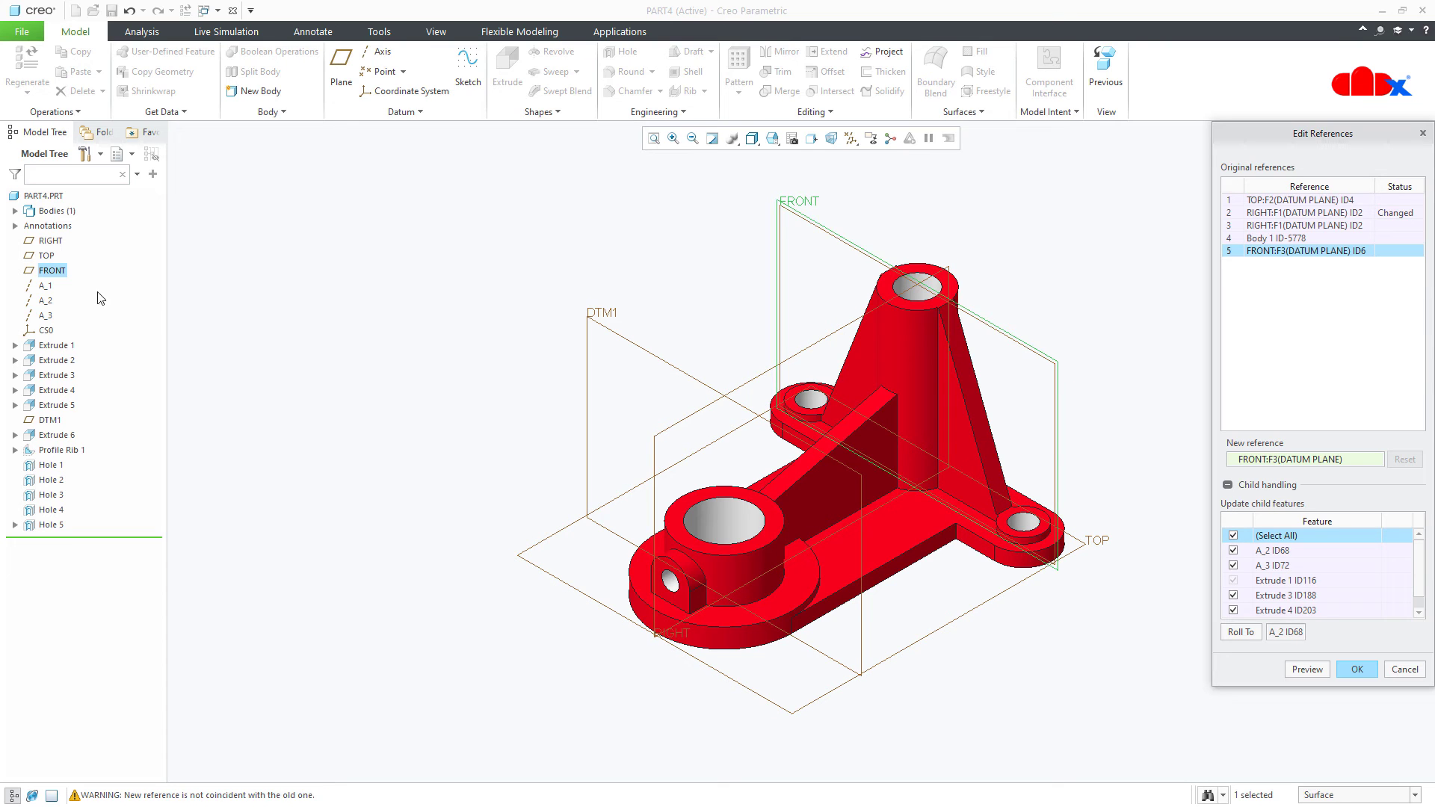
click(48, 240)
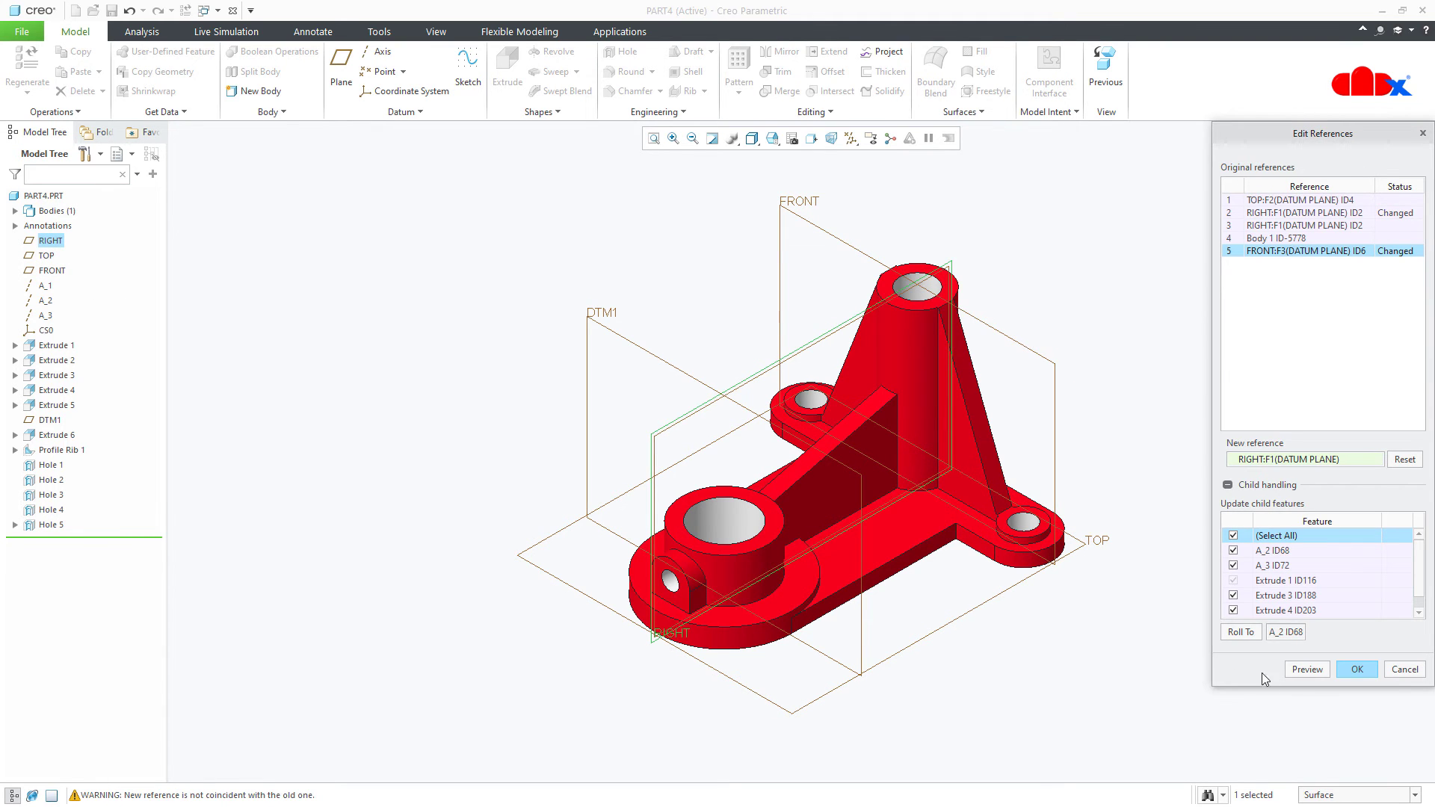
click(1306, 669)
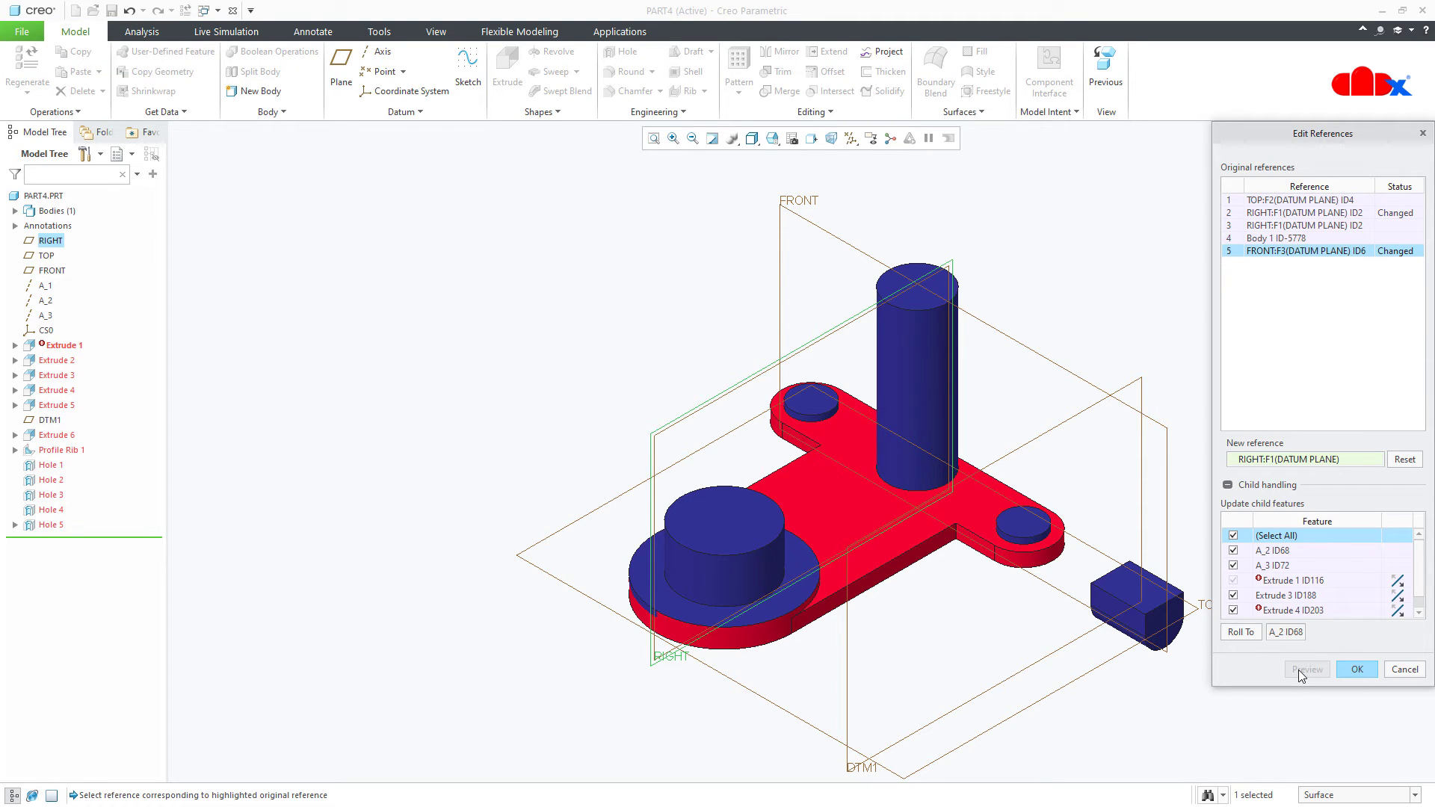
click(1357, 670)
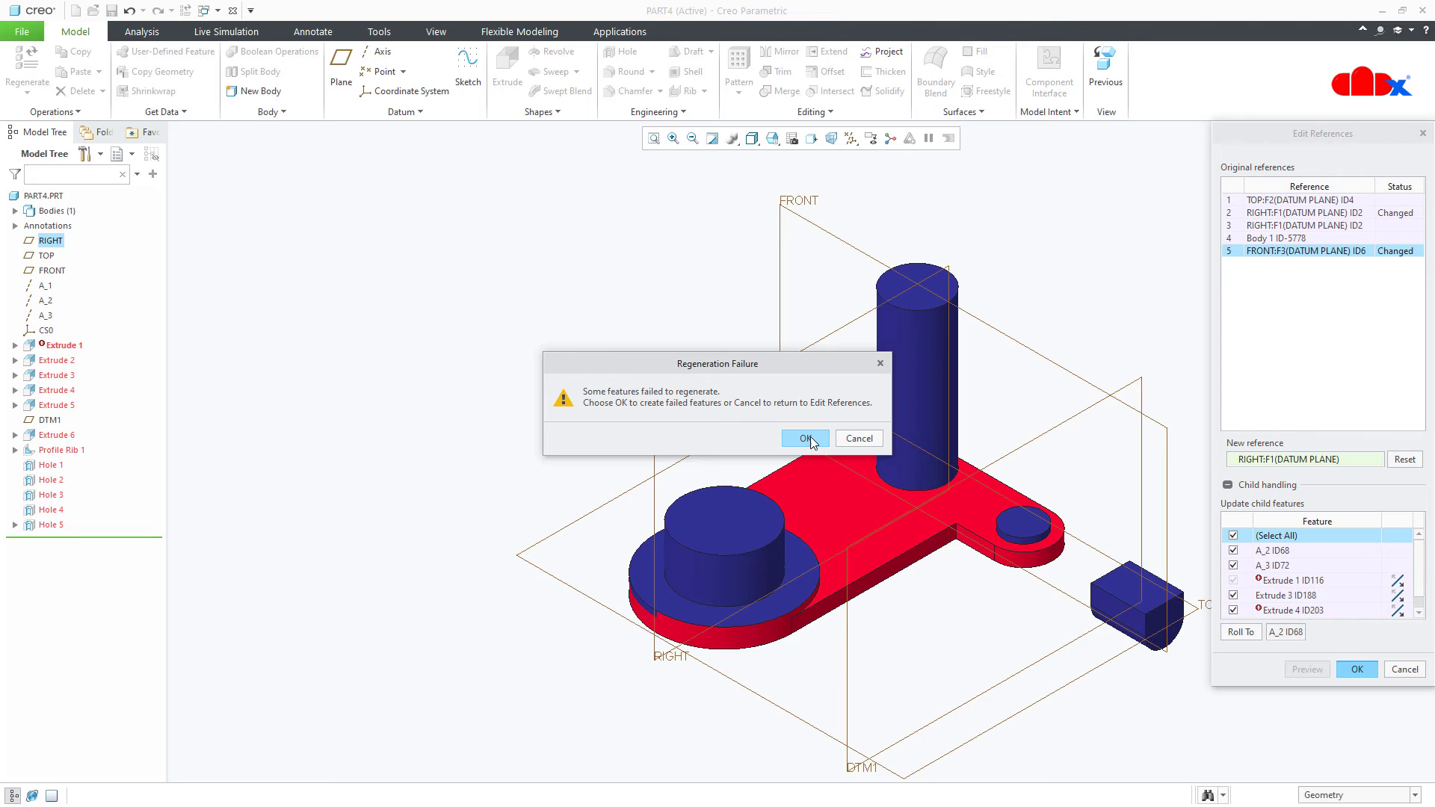
click(805, 439)
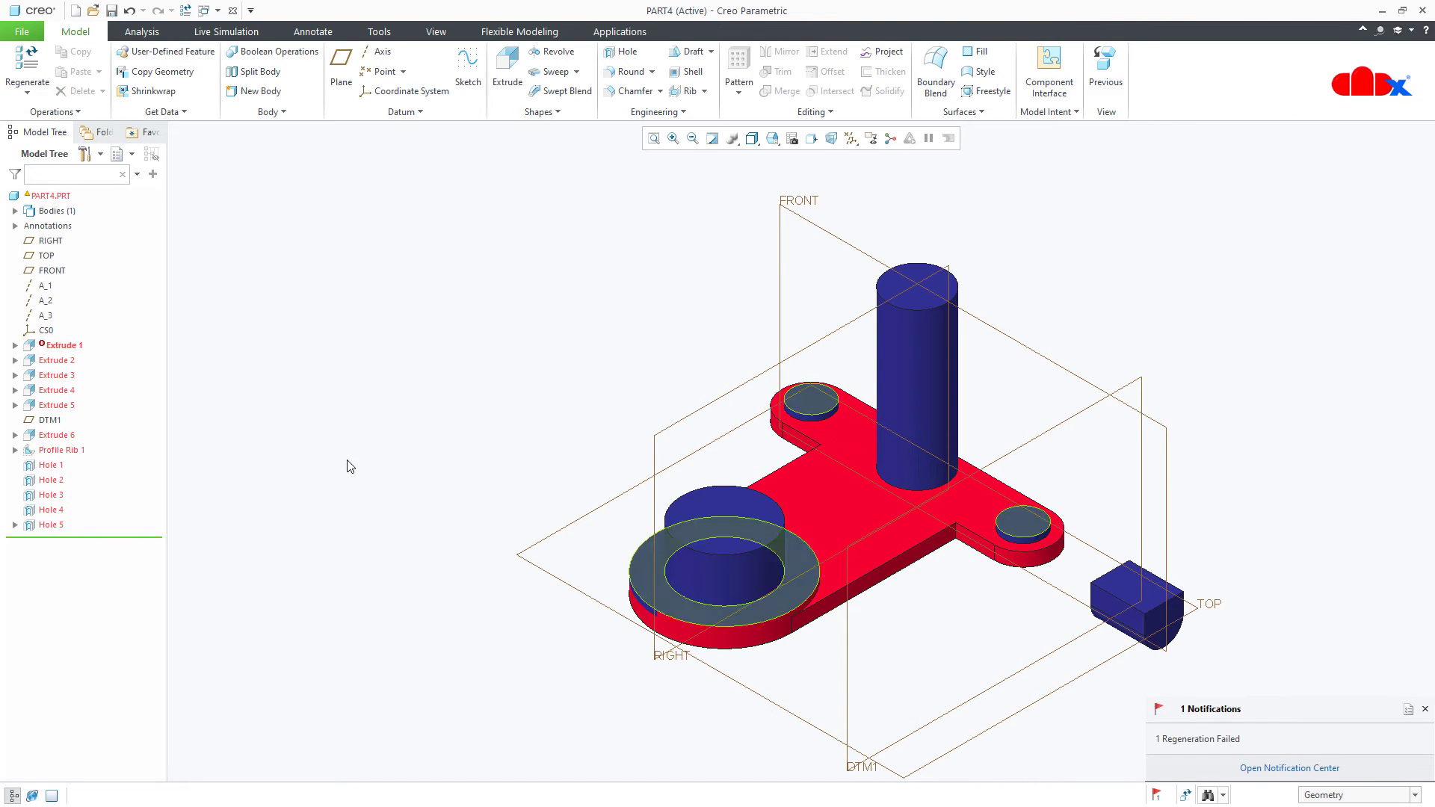
Edit the definition of part4's failed Extrude 1 and open its internal section sketch for editing
click(64, 346)
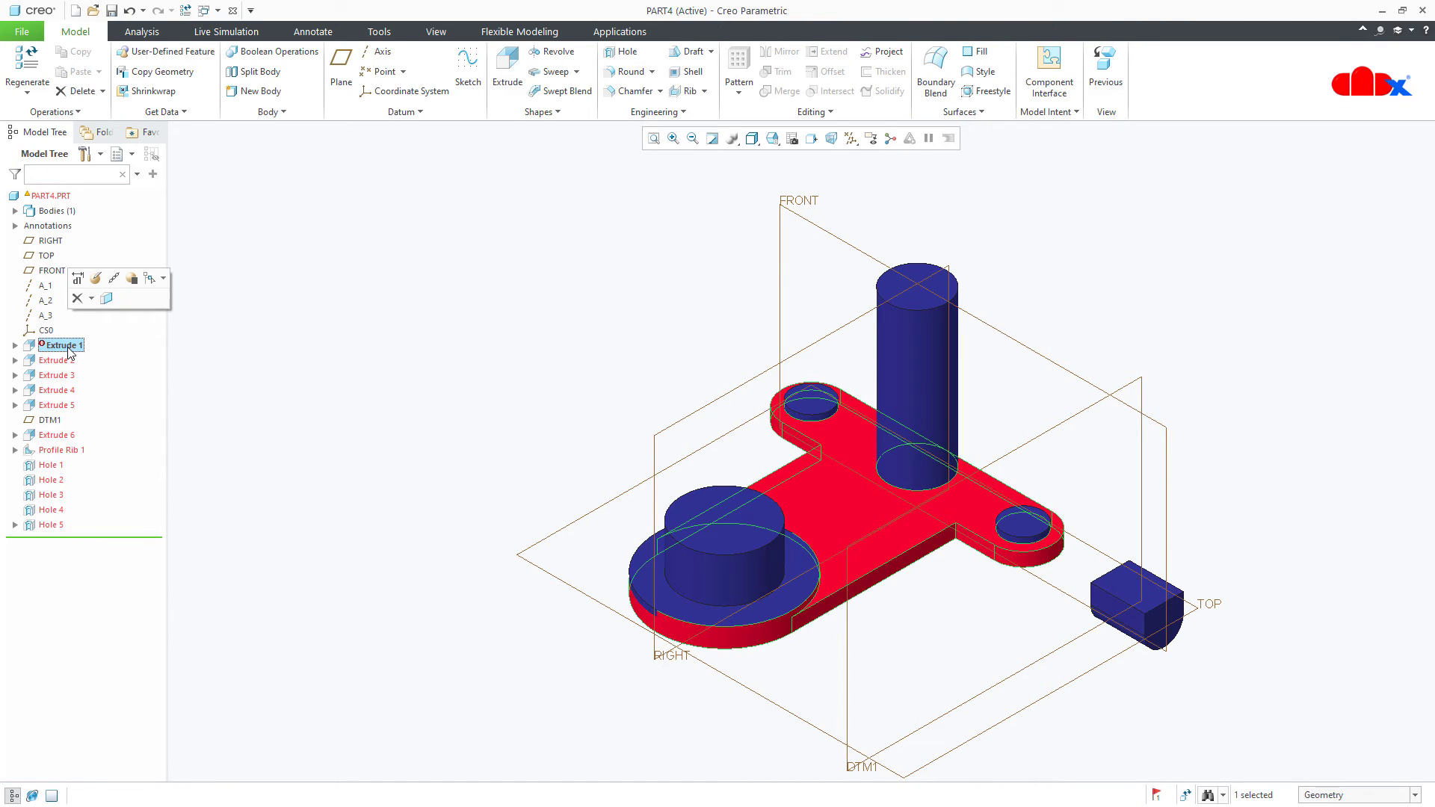
click(93, 297)
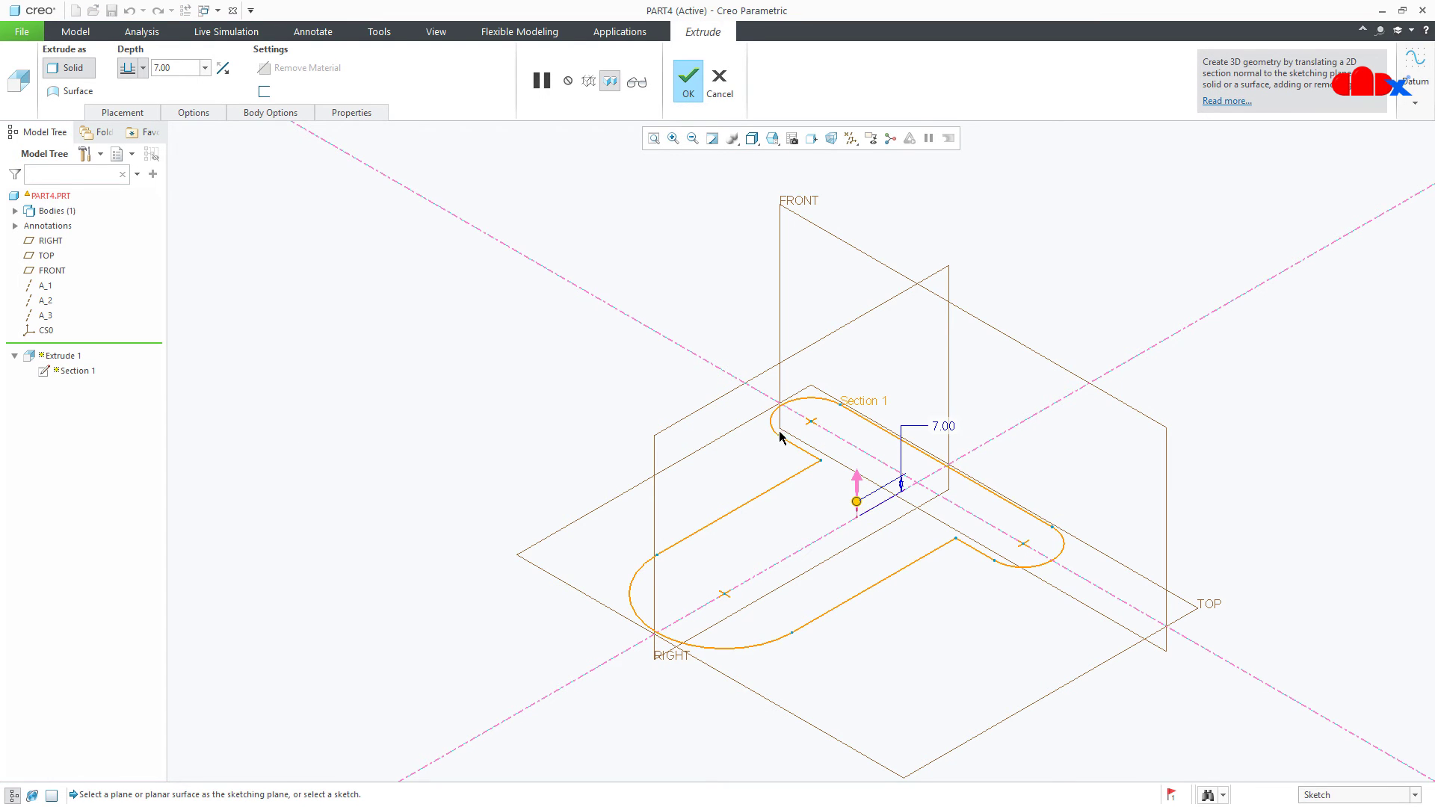
click(139, 113)
click(236, 164)
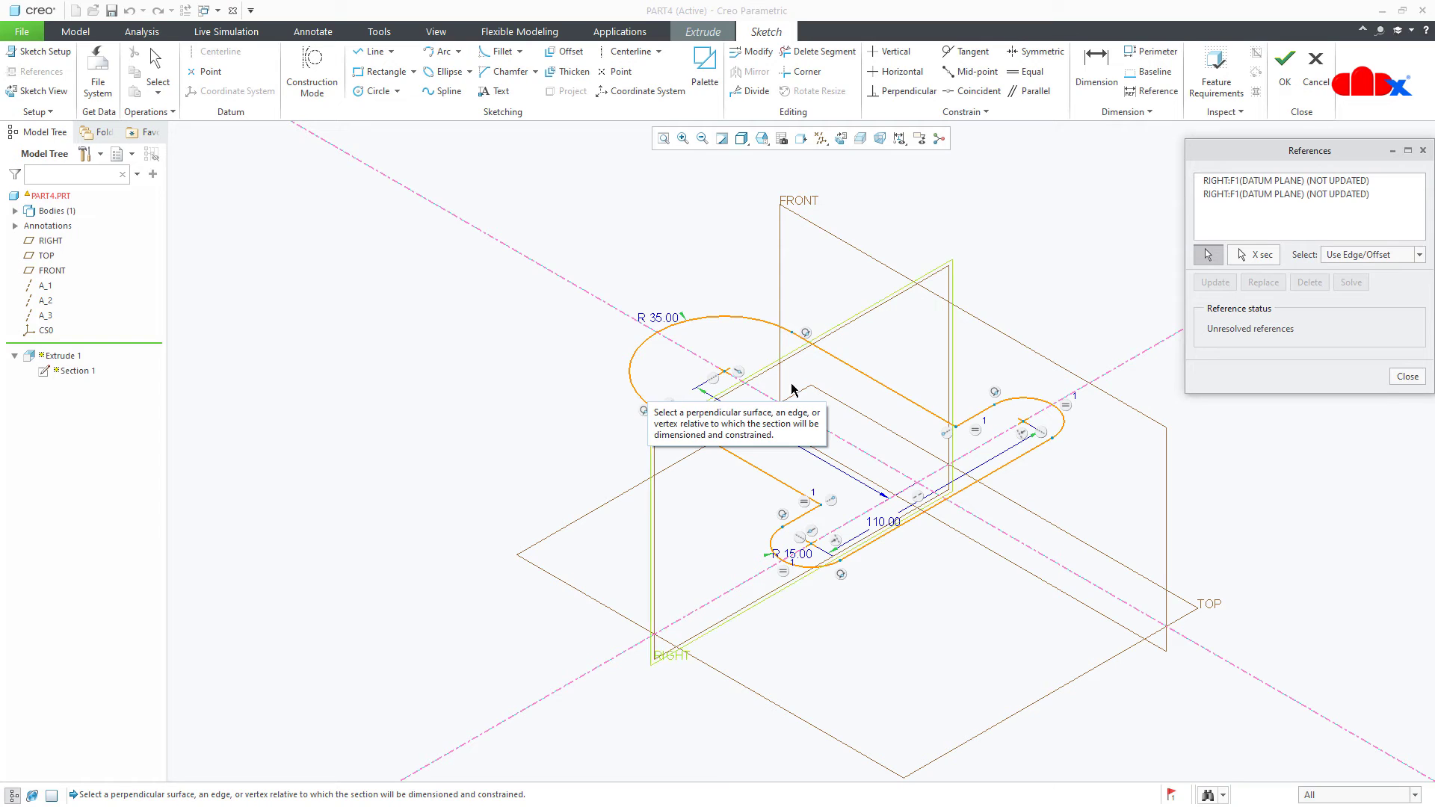
Update both outdated RIGHT datum plane references of the Extrude 1 sketch and continue sketching despite the missing placement references
click(1234, 182)
shift+click(1235, 195)
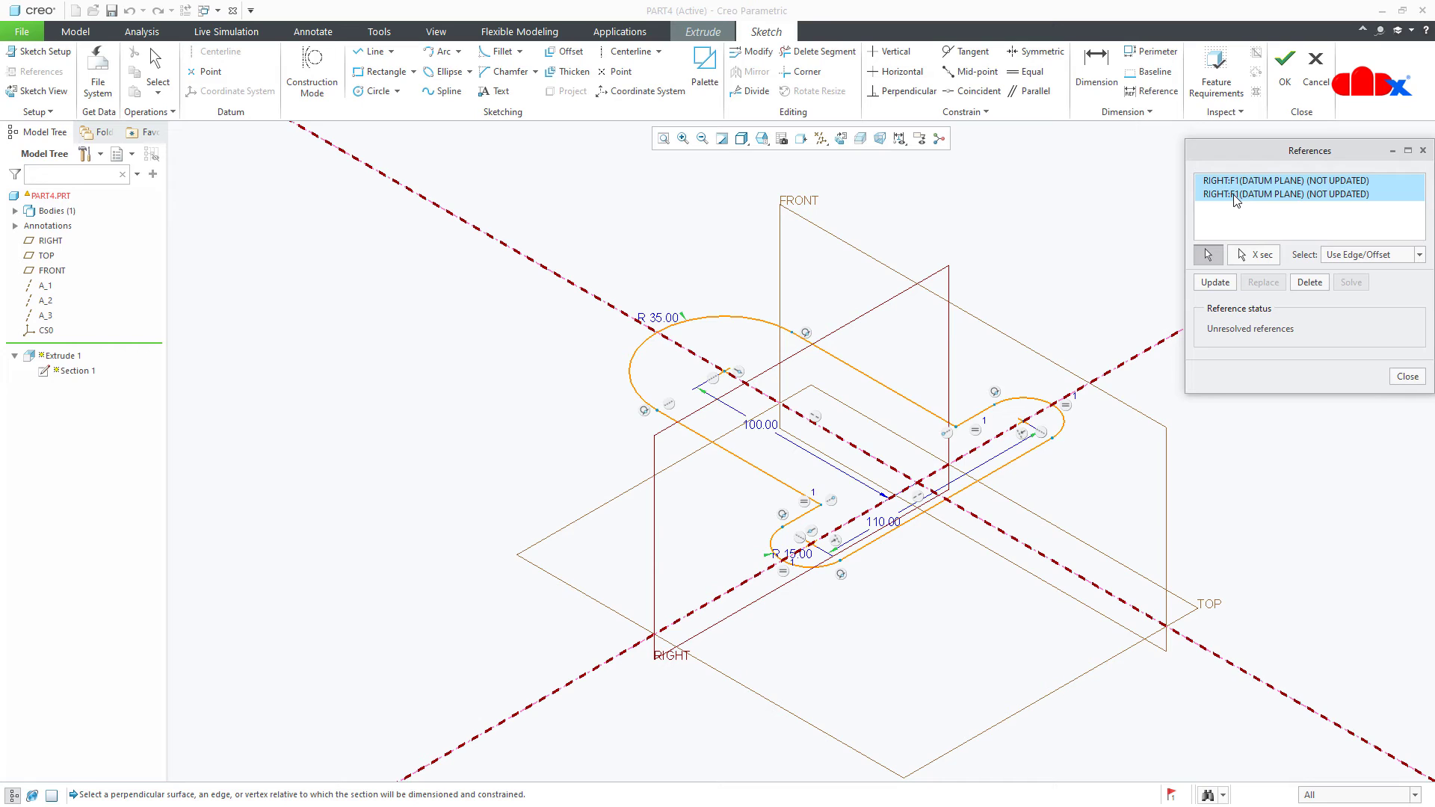
click(1225, 282)
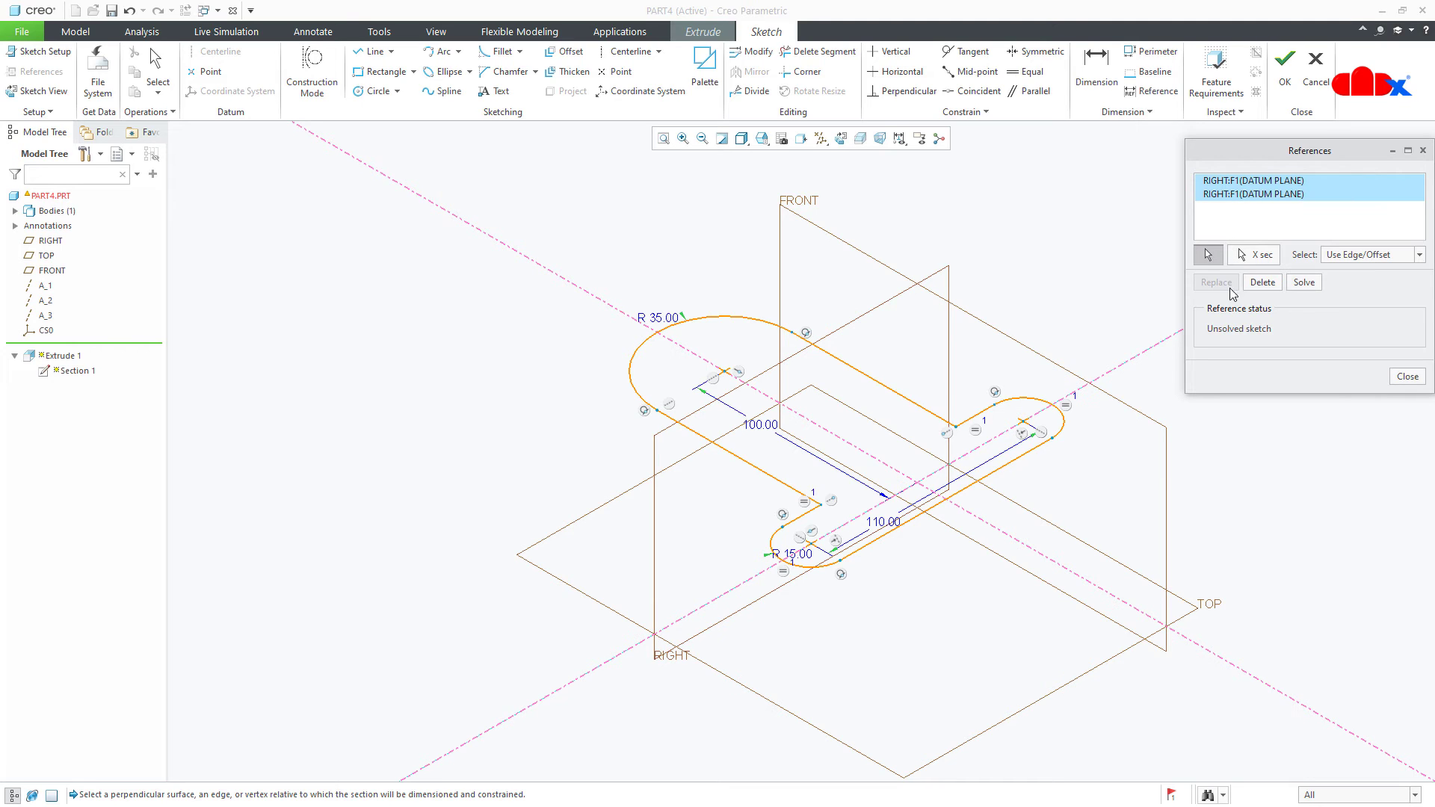
click(1407, 378)
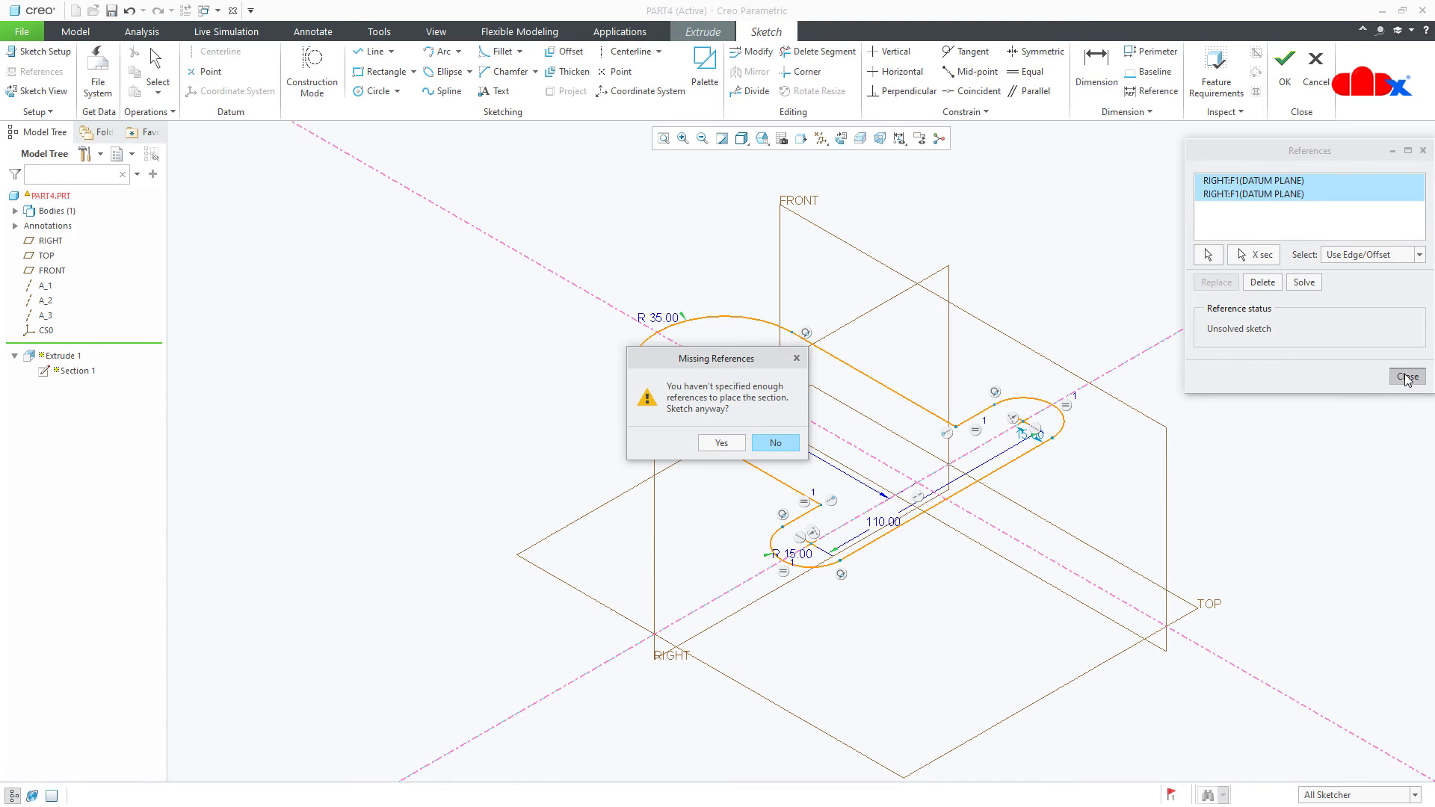
click(722, 443)
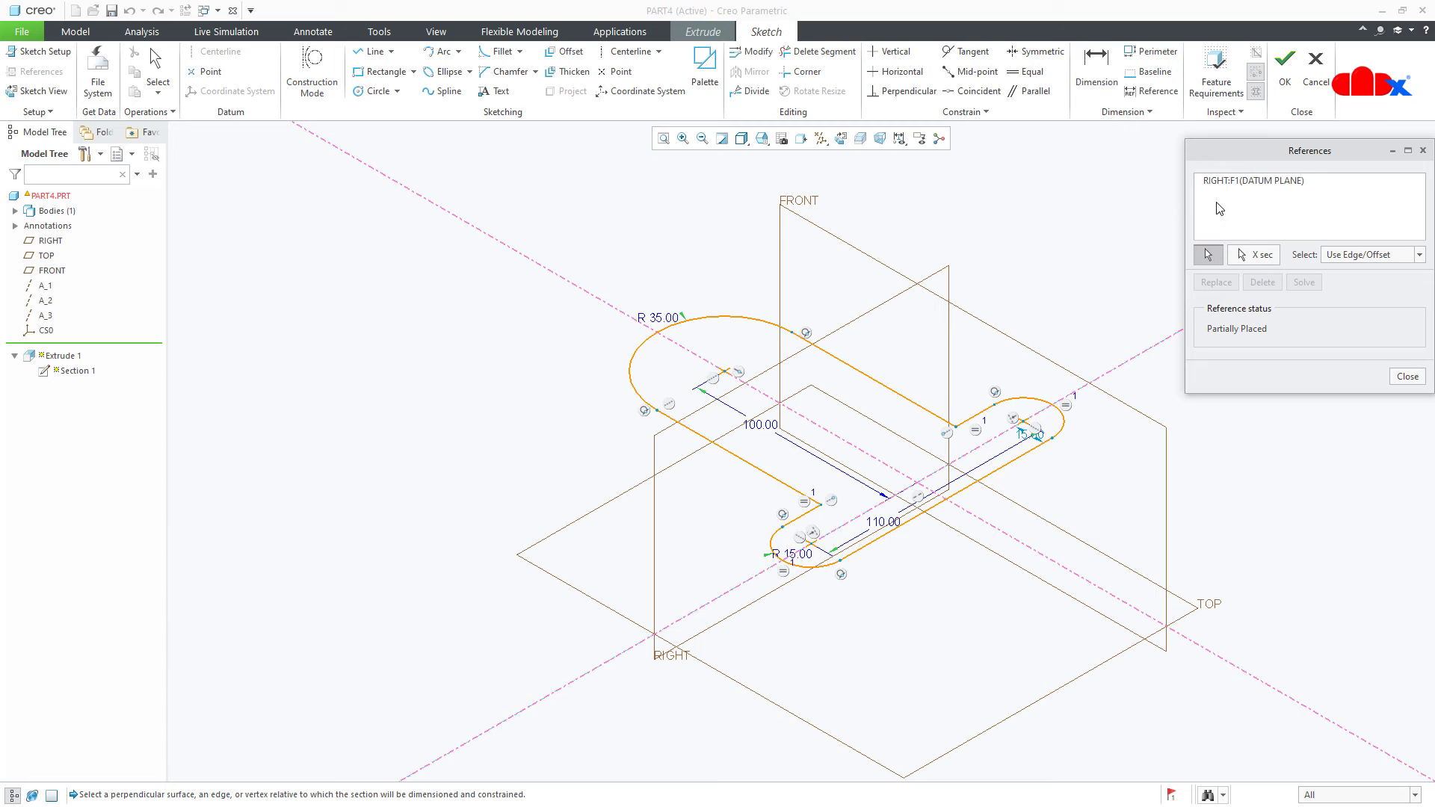
Add the FRONT datum plane as a sketch reference, make the overlapping centerline coincident with it, and complete the sketch and Extrude 1
click(68, 273)
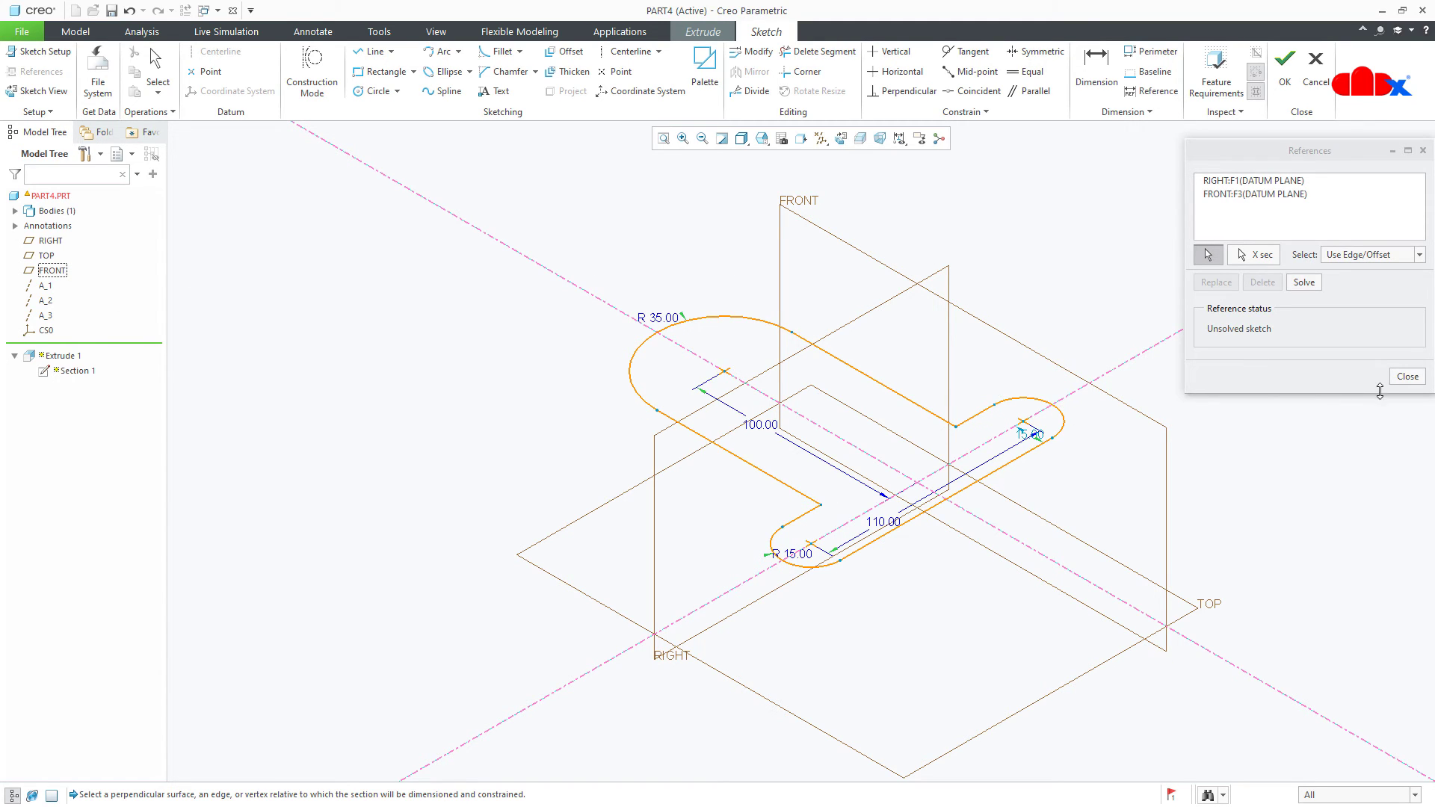
click(1408, 377)
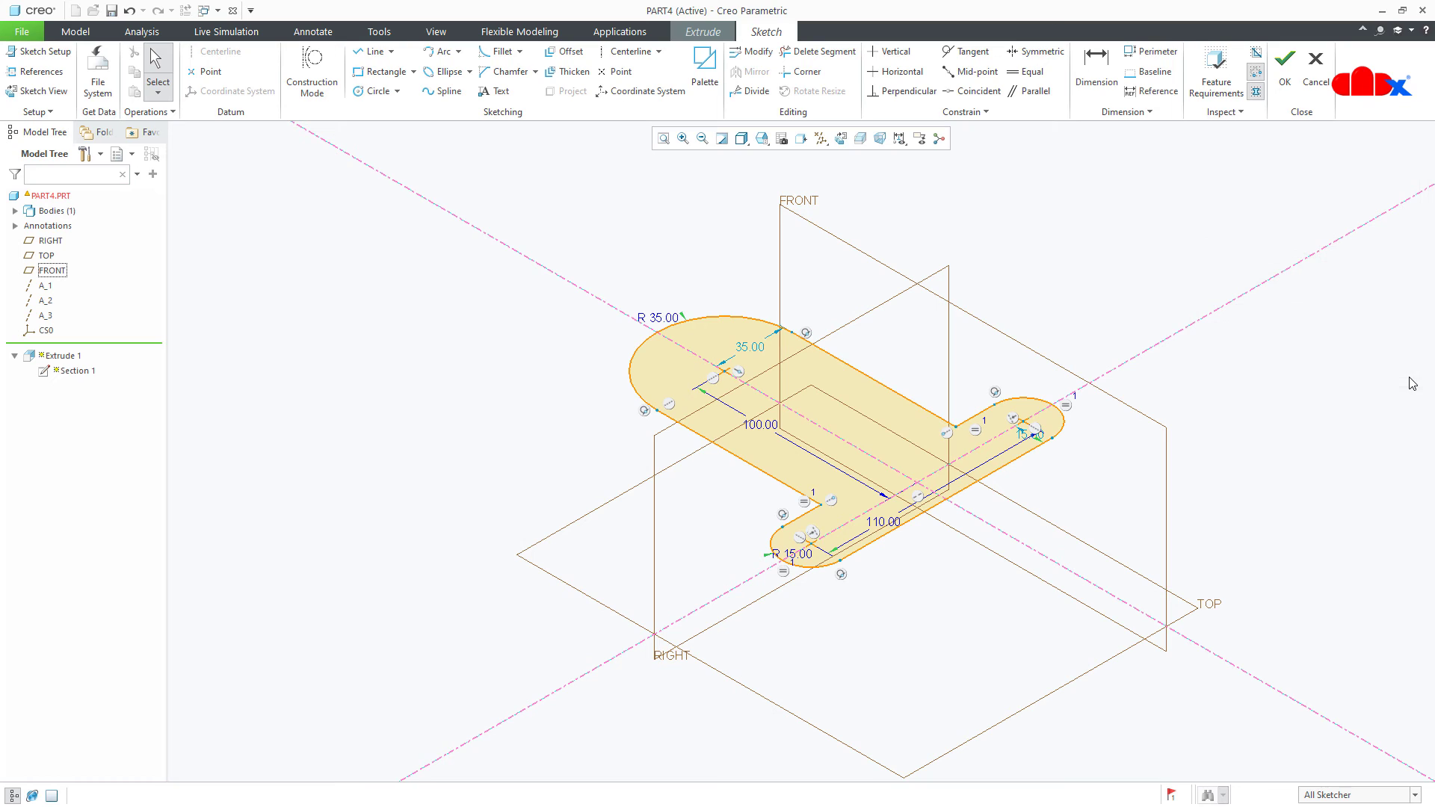
click(980, 94)
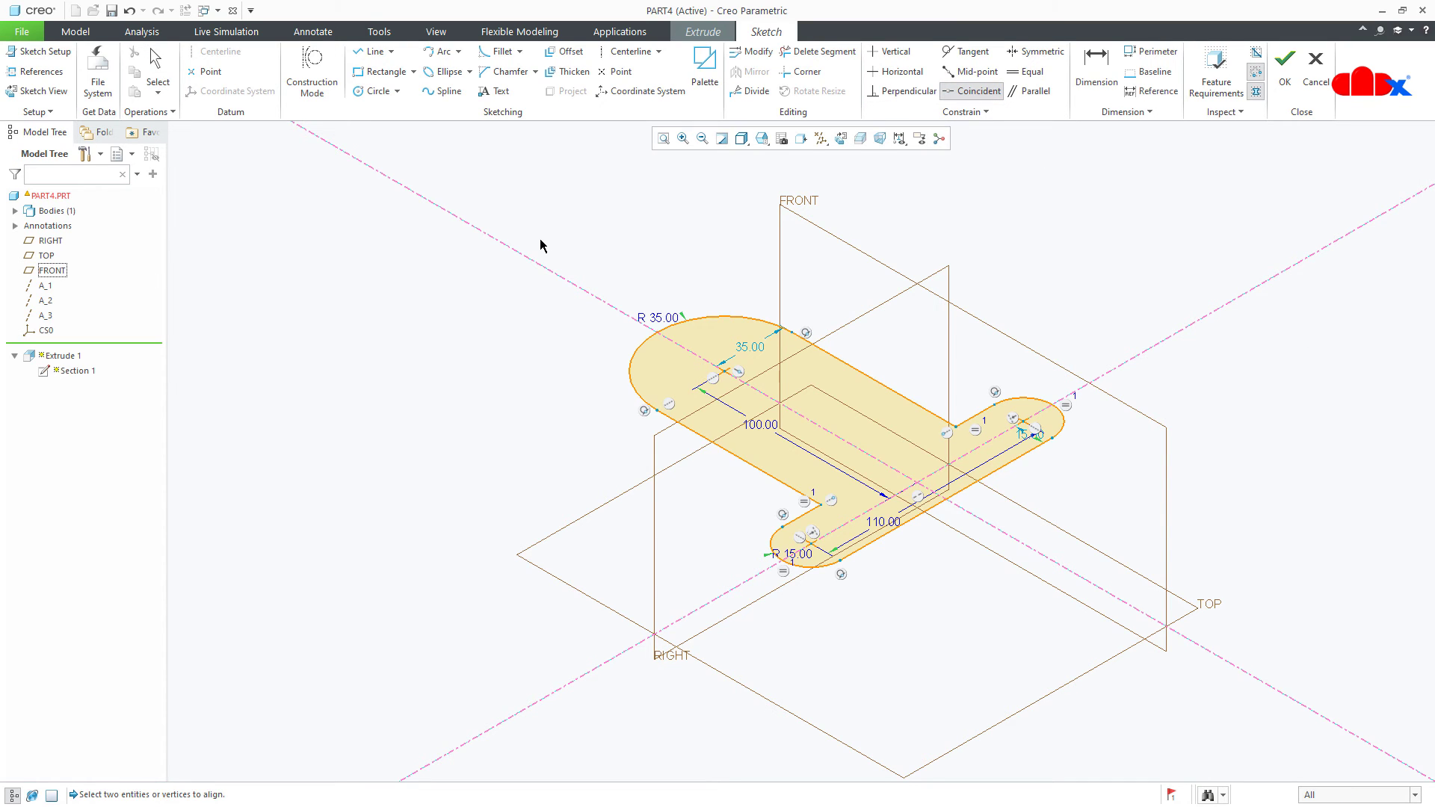
click(516, 258)
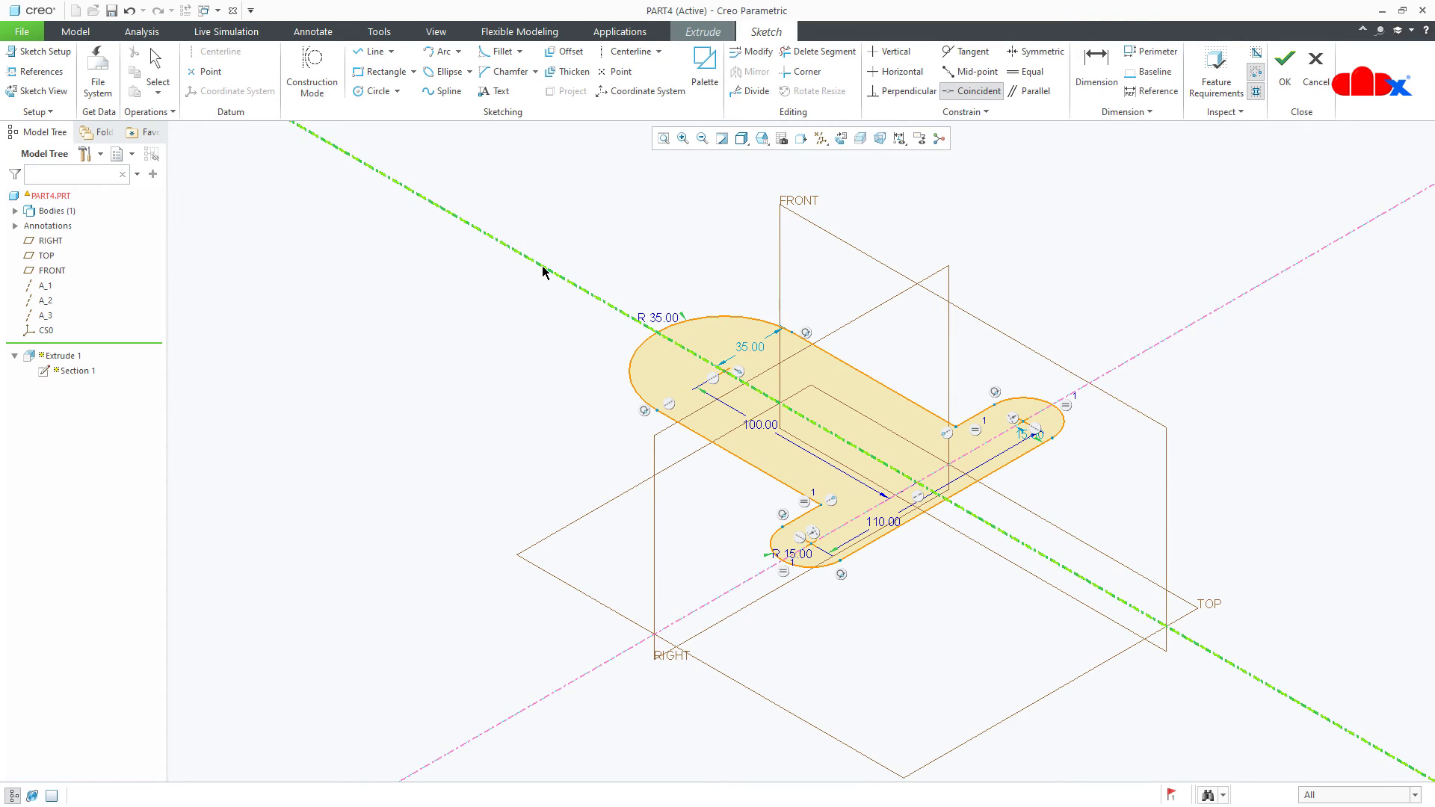
click(543, 271)
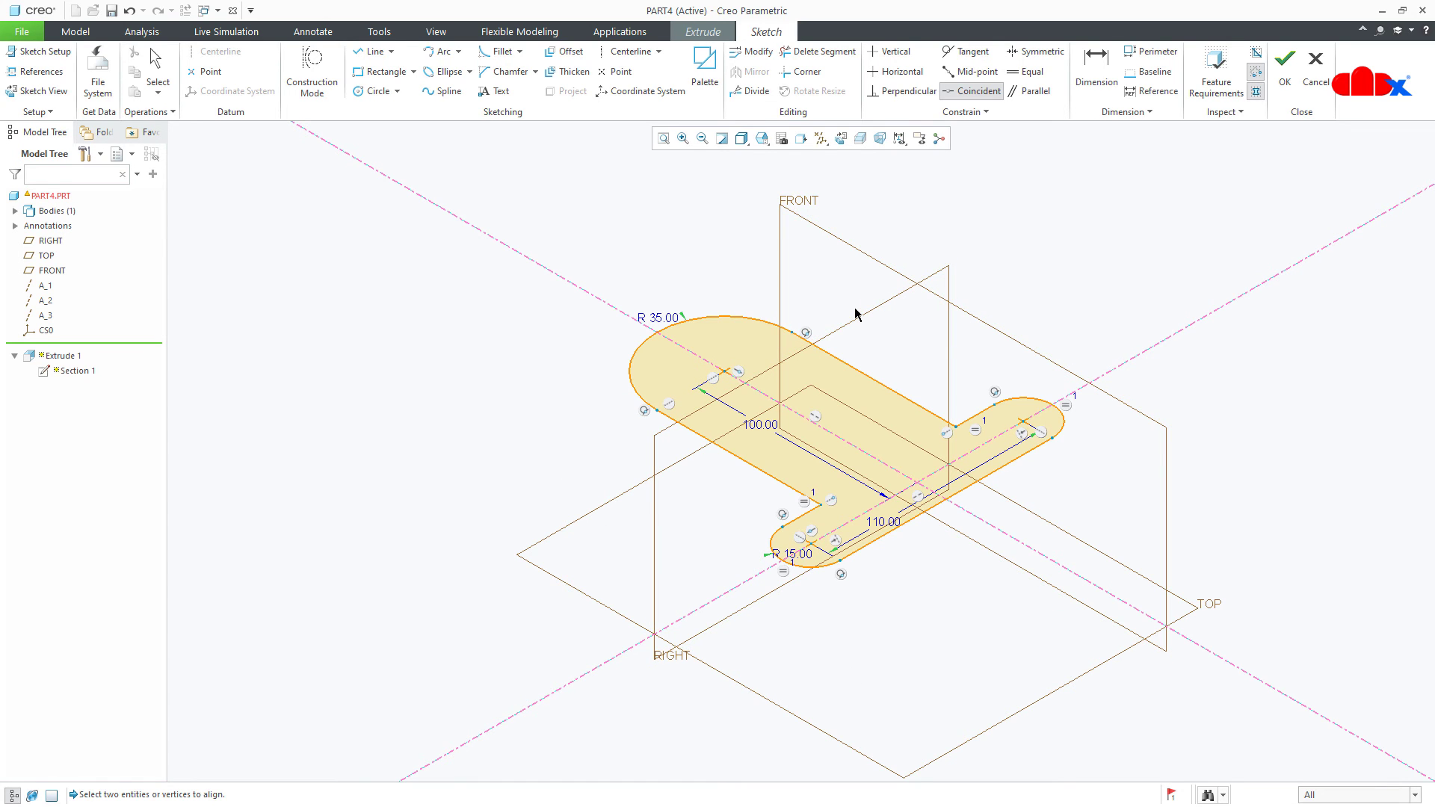
click(1285, 90)
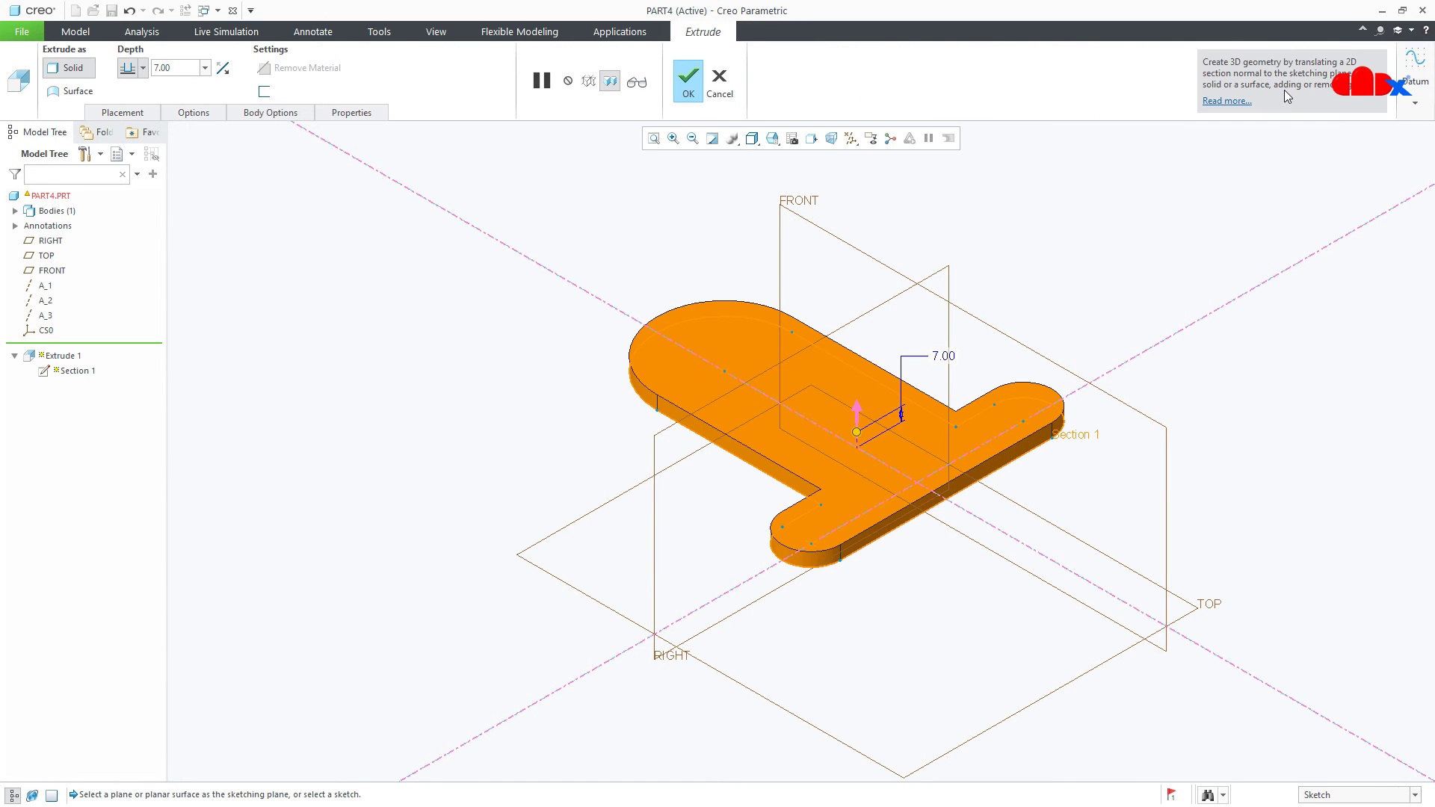
middle_click(1149, 290)
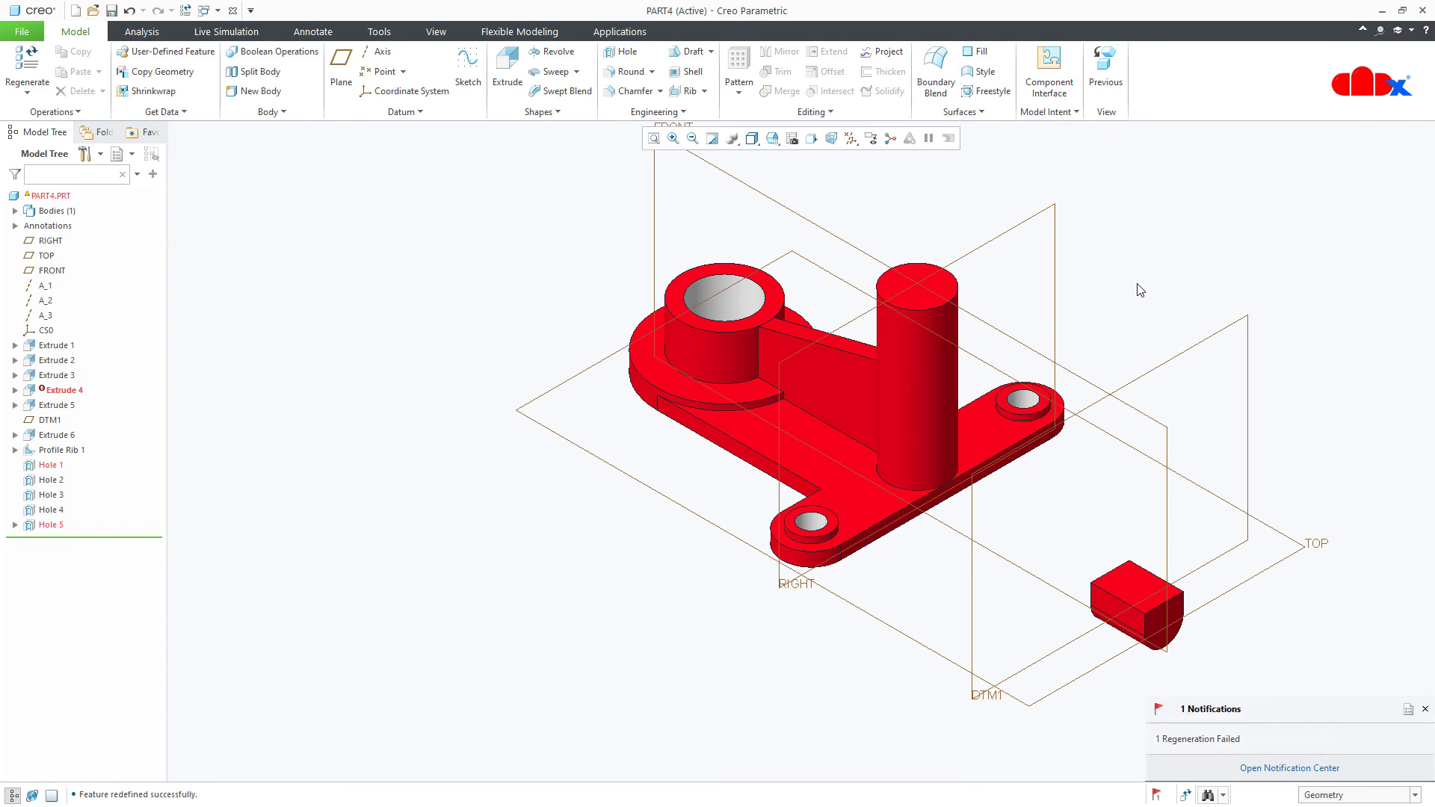
Edit the definition of part4's FRONT datum plane and flip its normal direction
click(51, 271)
click(59, 186)
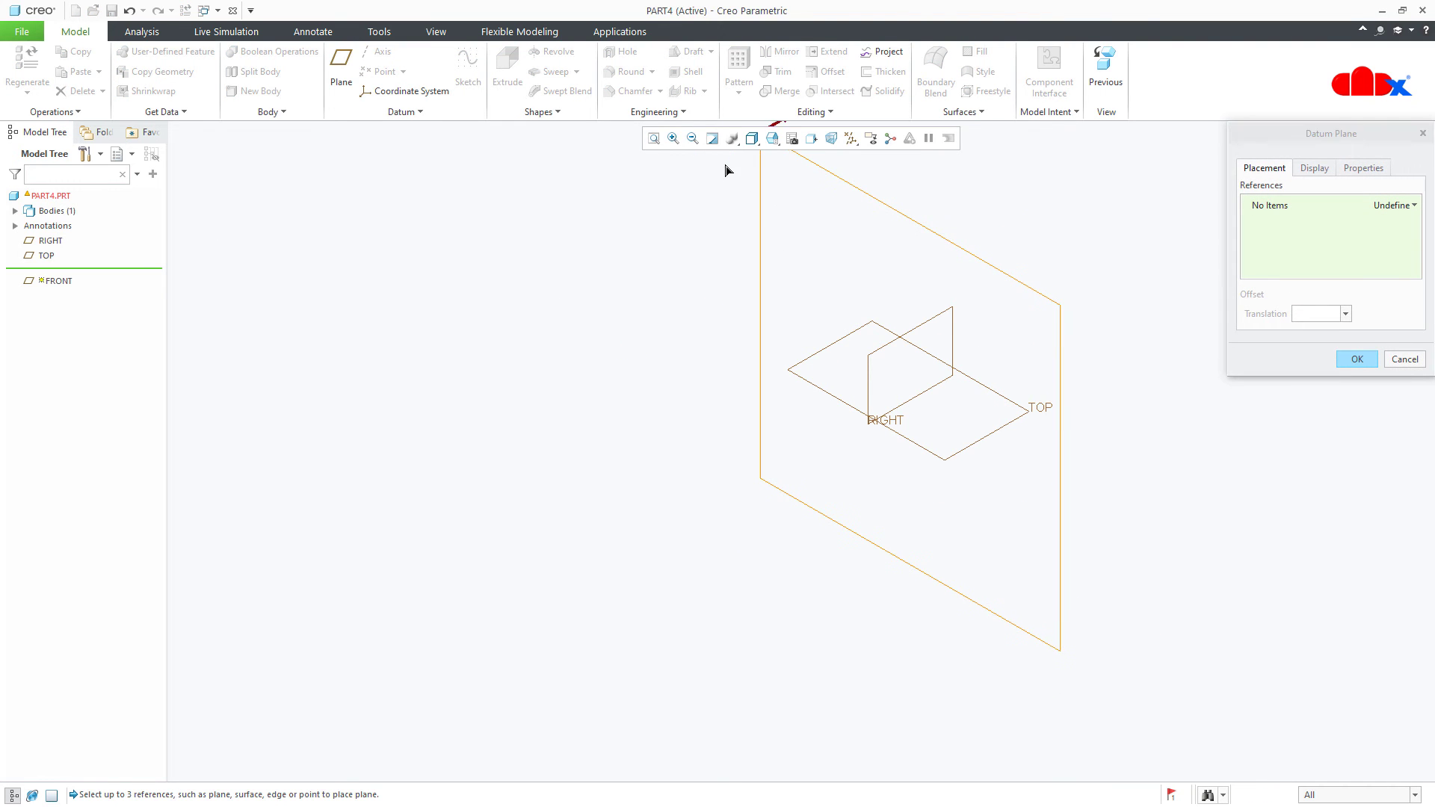
click(1357, 360)
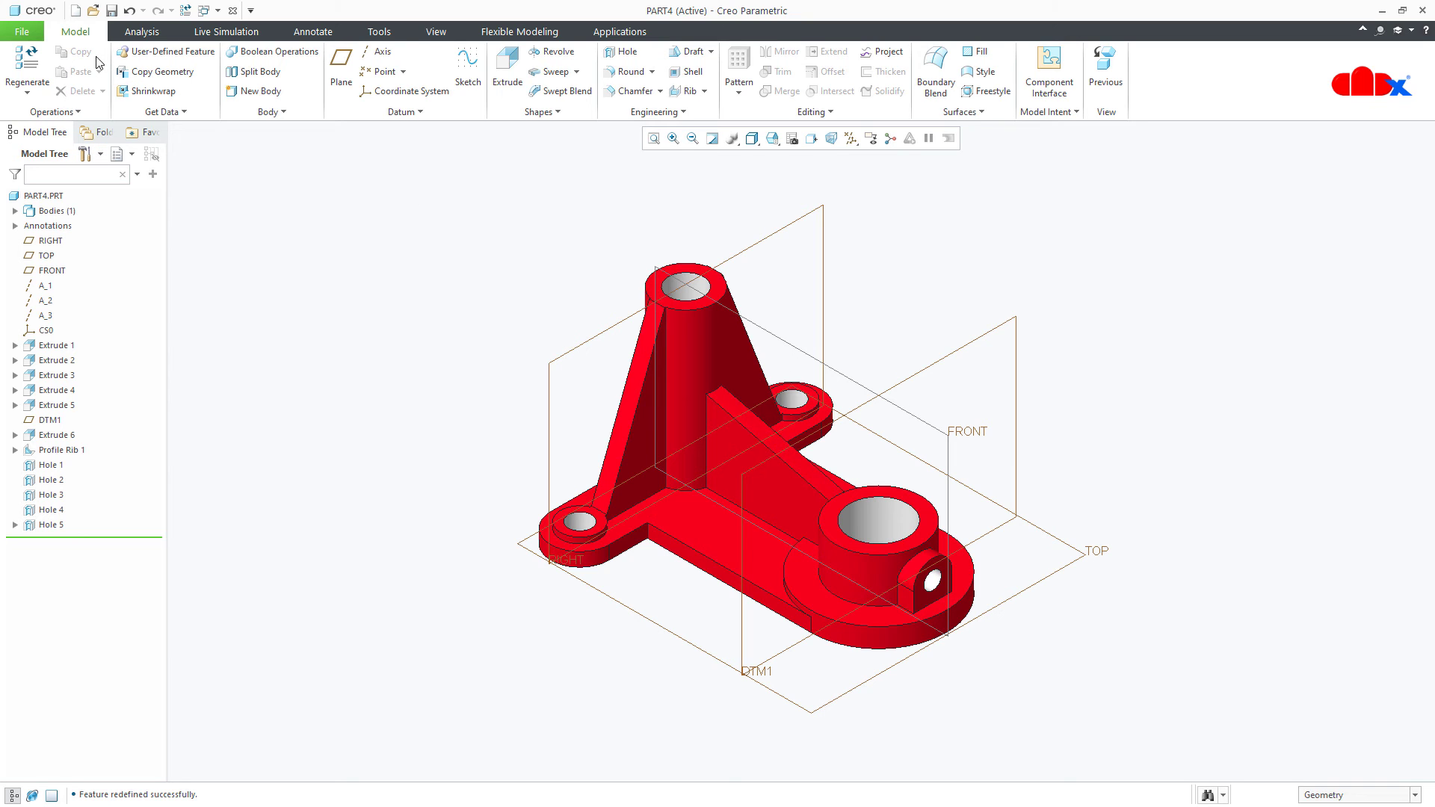
Open part5.prt from the exported-data folder and maximize its window
click(92, 10)
click(569, 357)
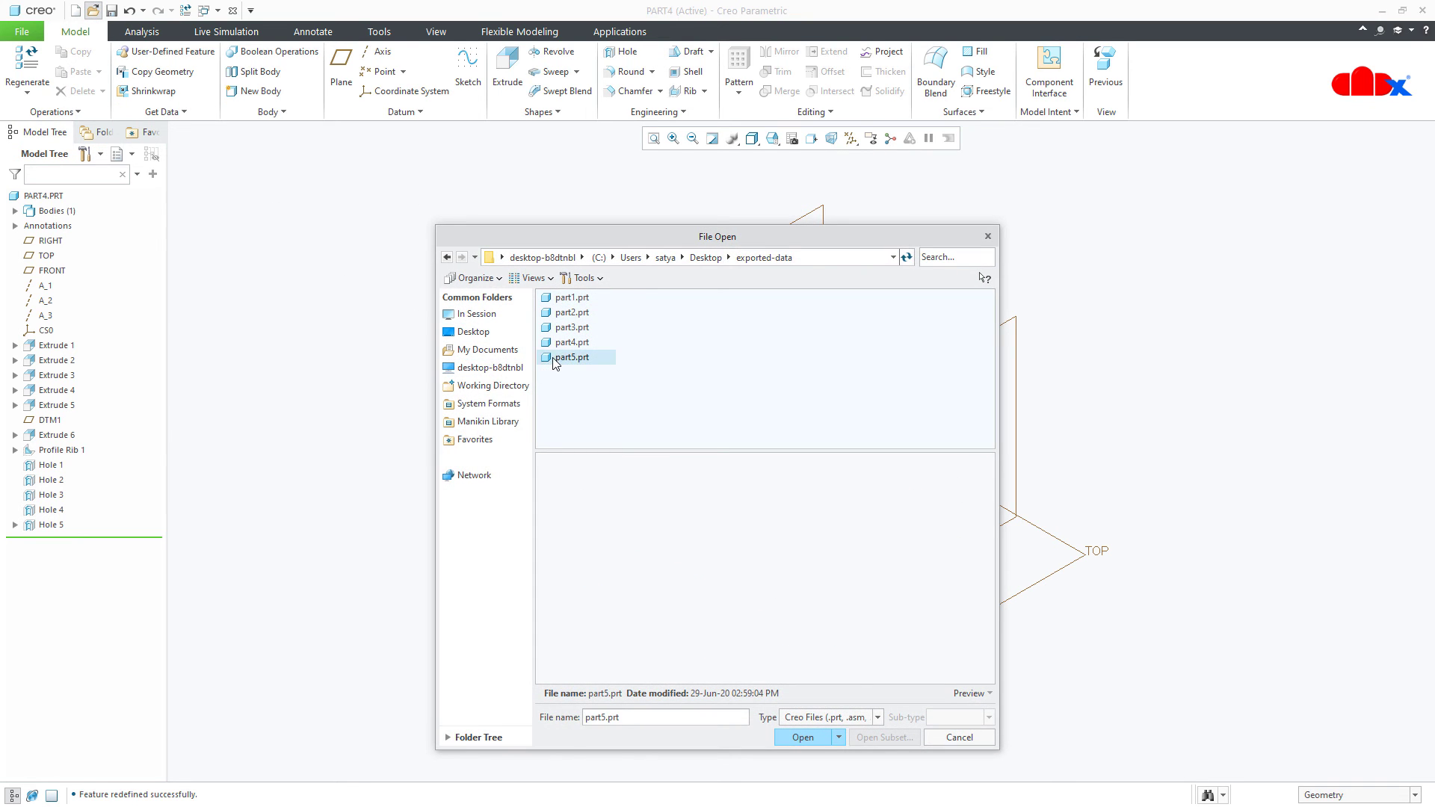
double_click(568, 358)
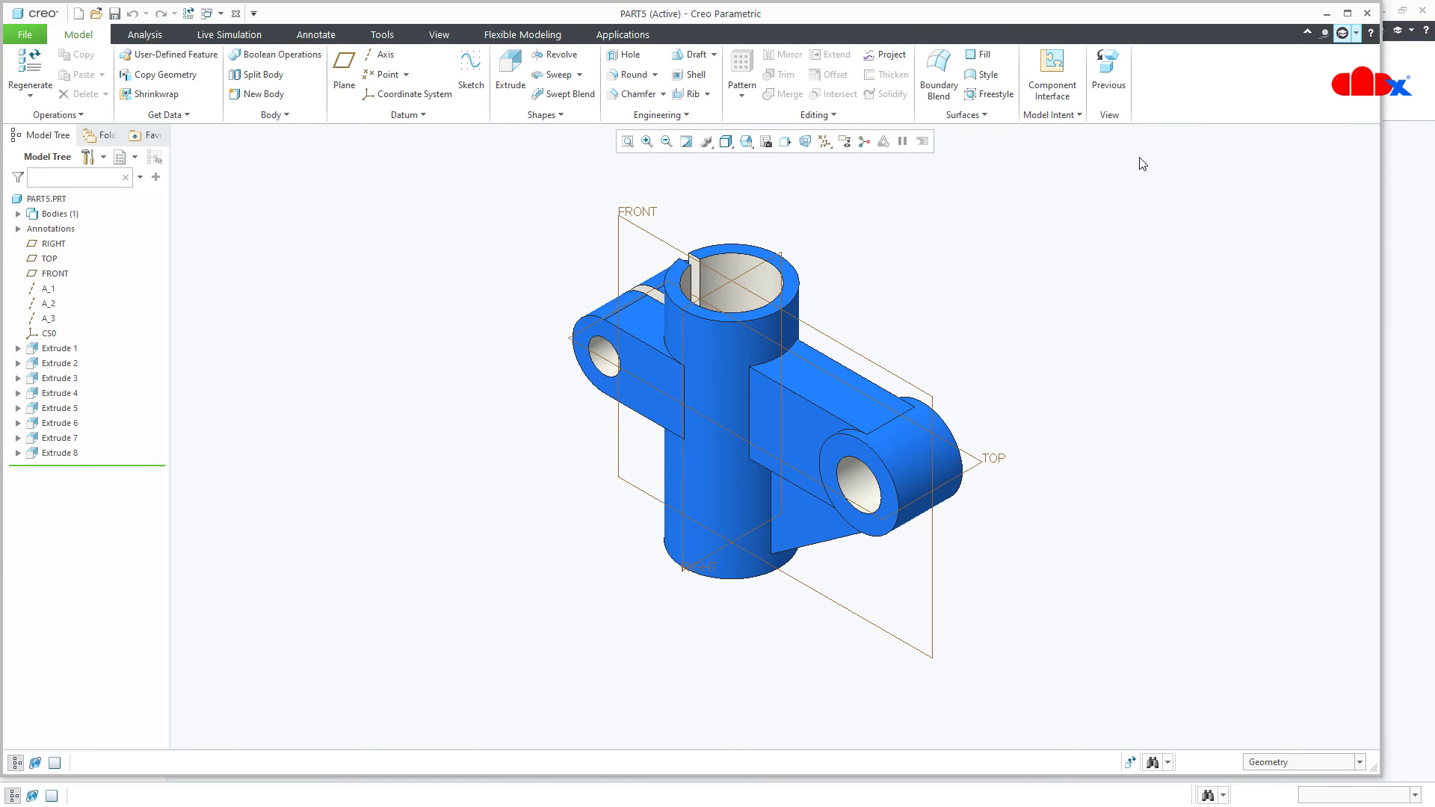
click(1349, 14)
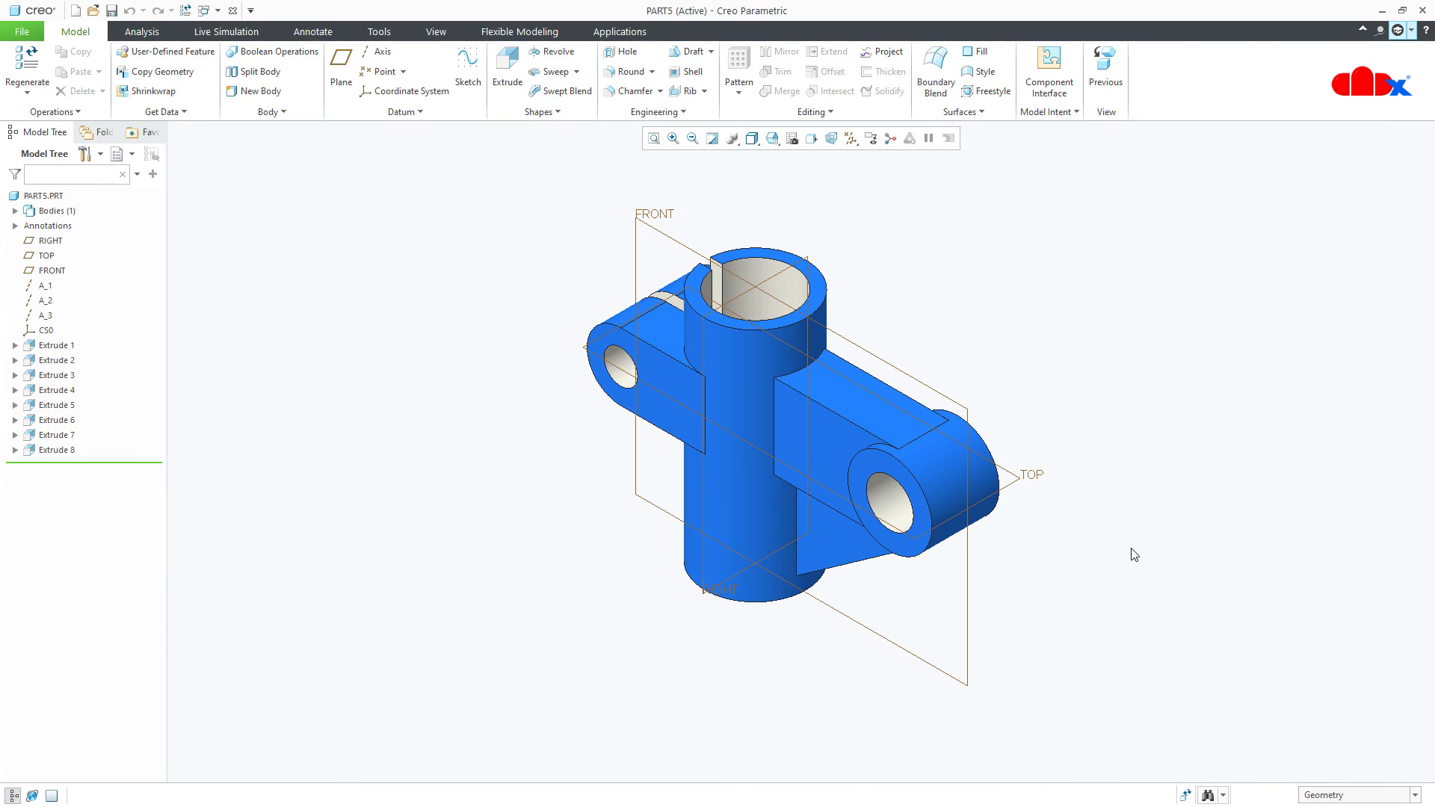
Edit the references of part5's Extrude 1, replacing the first RIGHT datum plane with FRONT and updating all child features
click(58, 345)
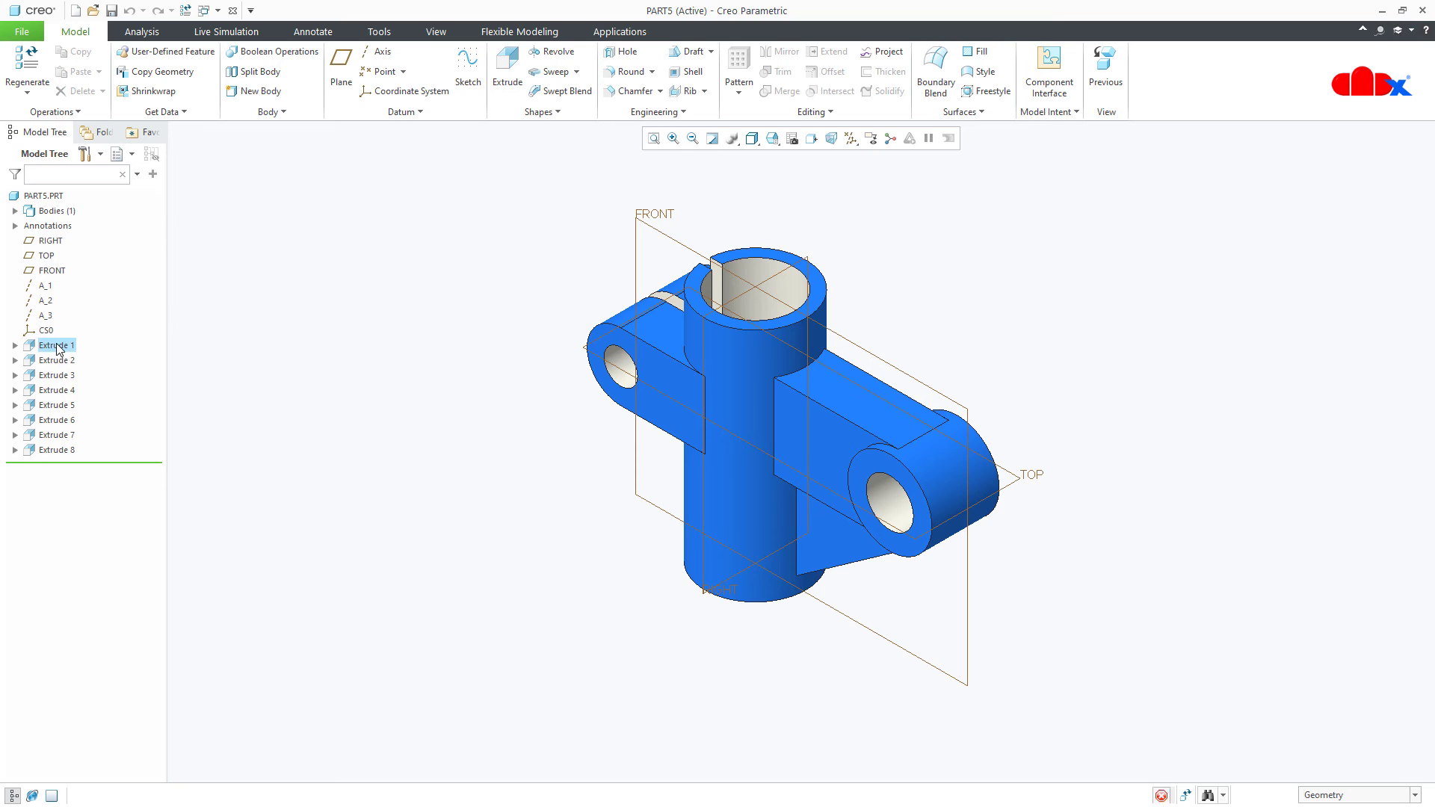
click(102, 254)
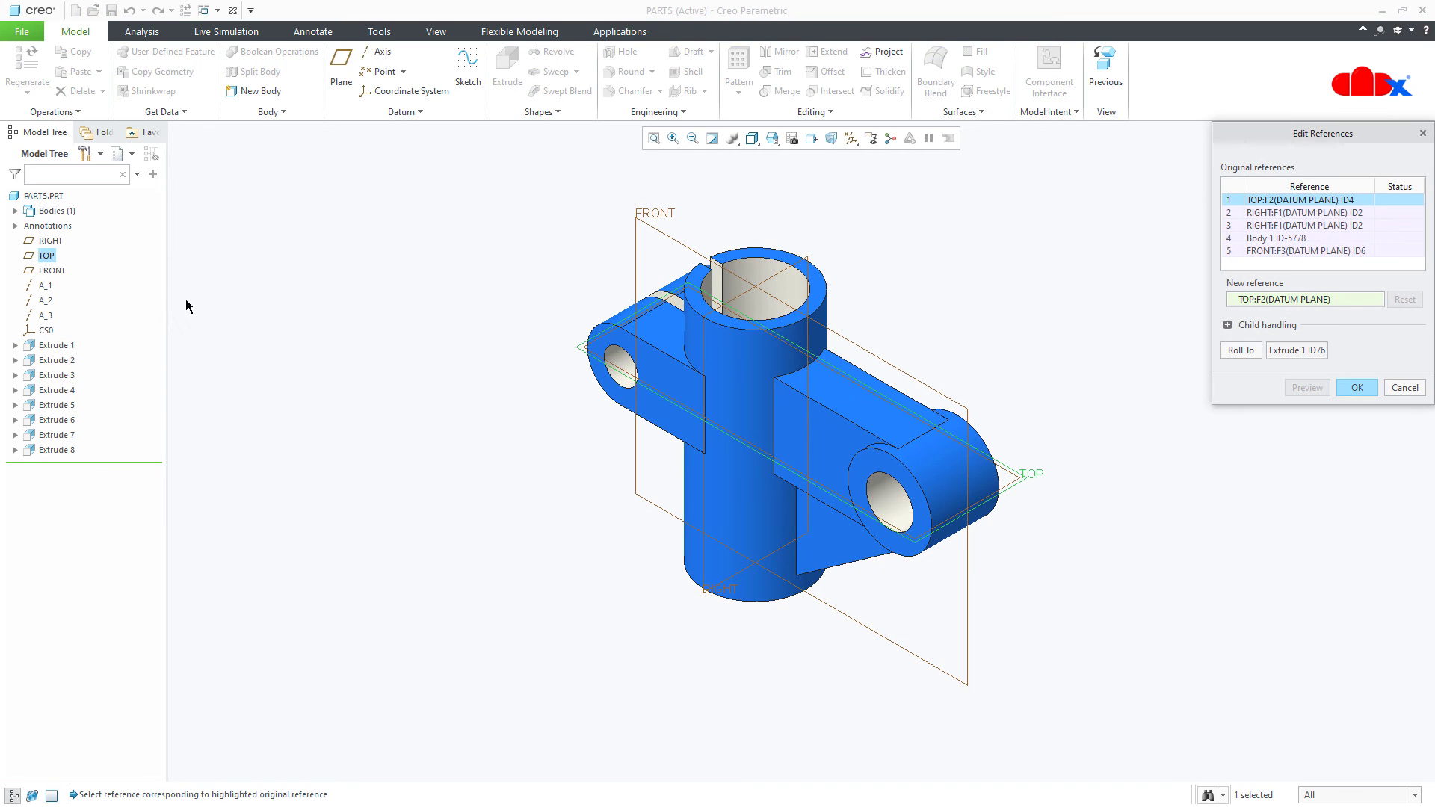
drag(1244, 405, 1245, 595)
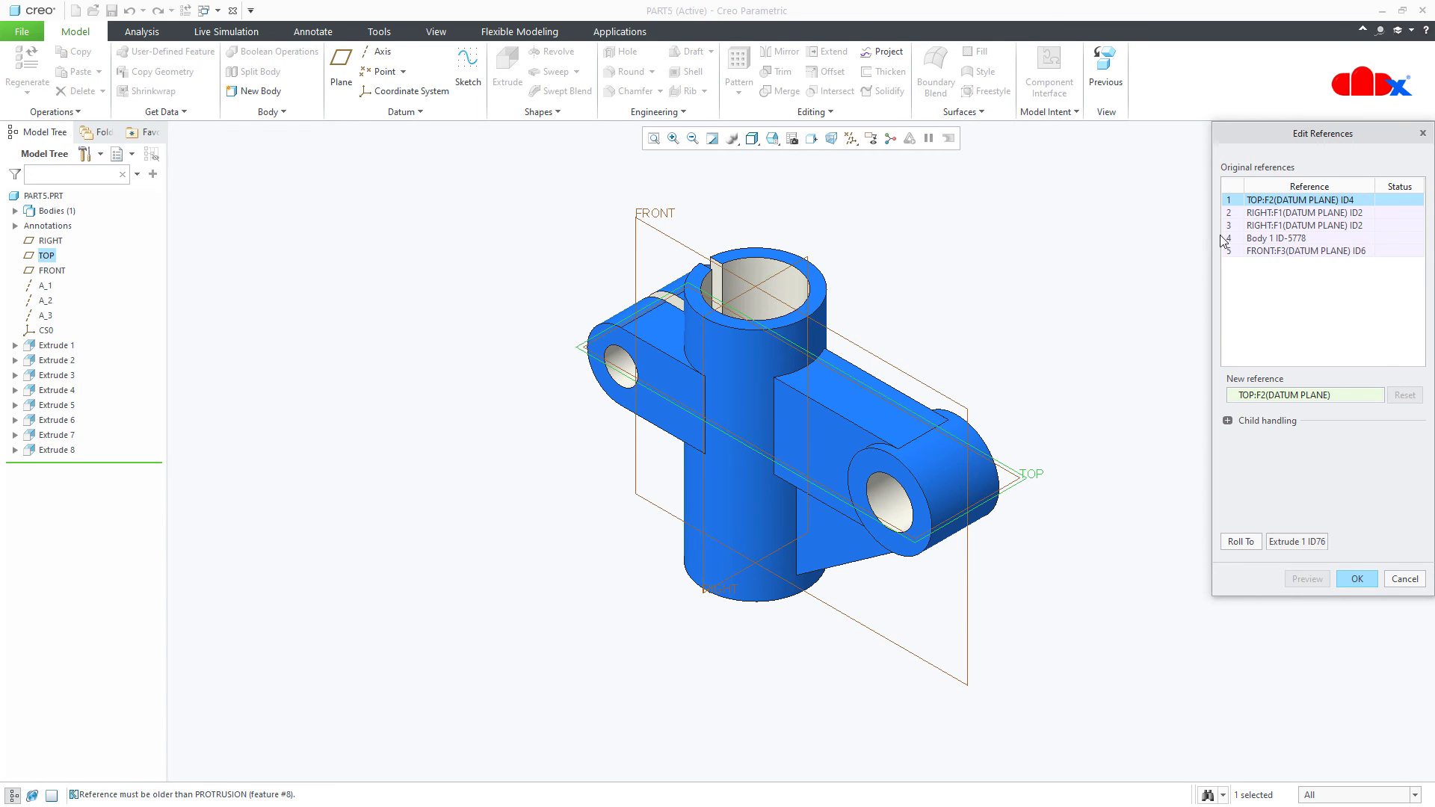
click(1256, 215)
click(1228, 420)
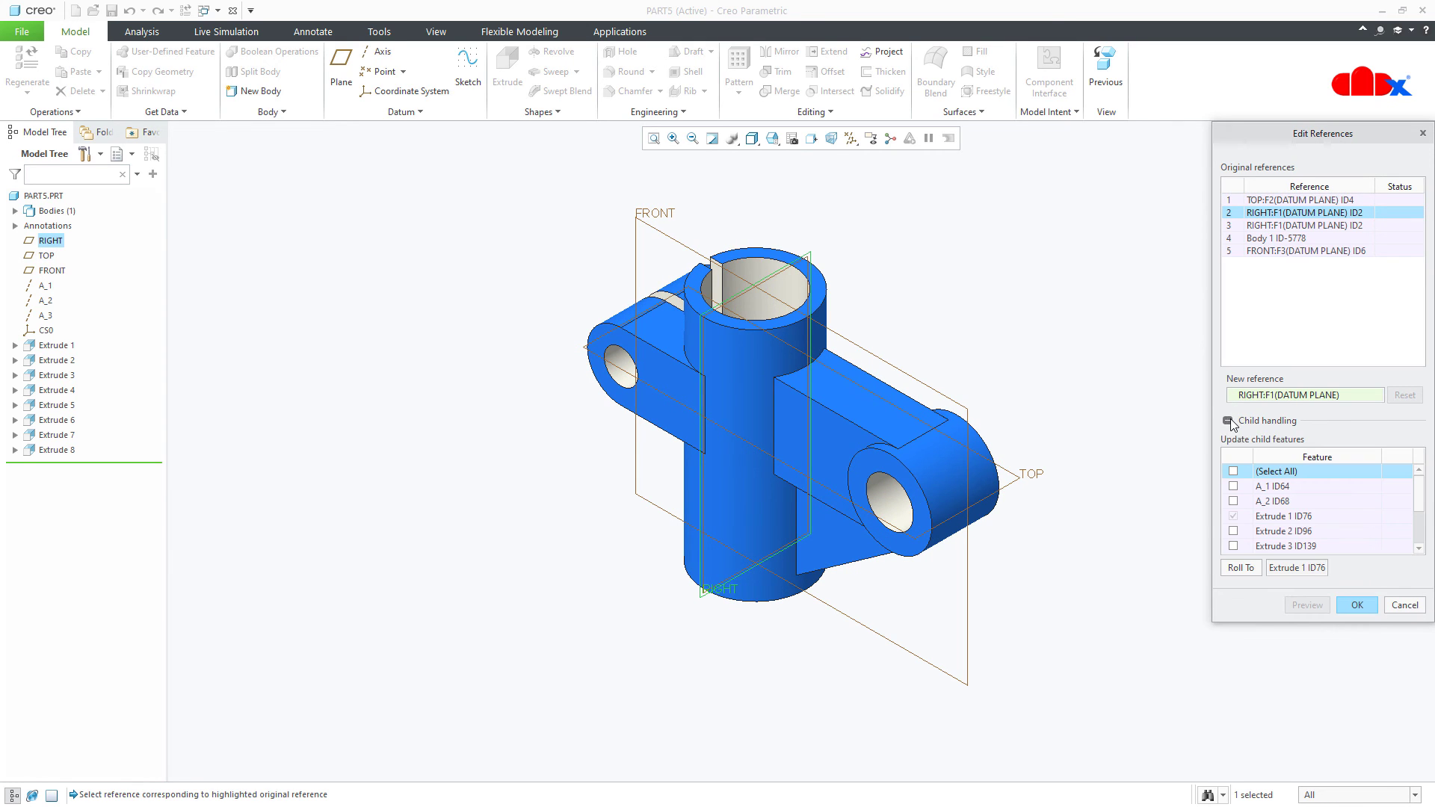
click(1233, 472)
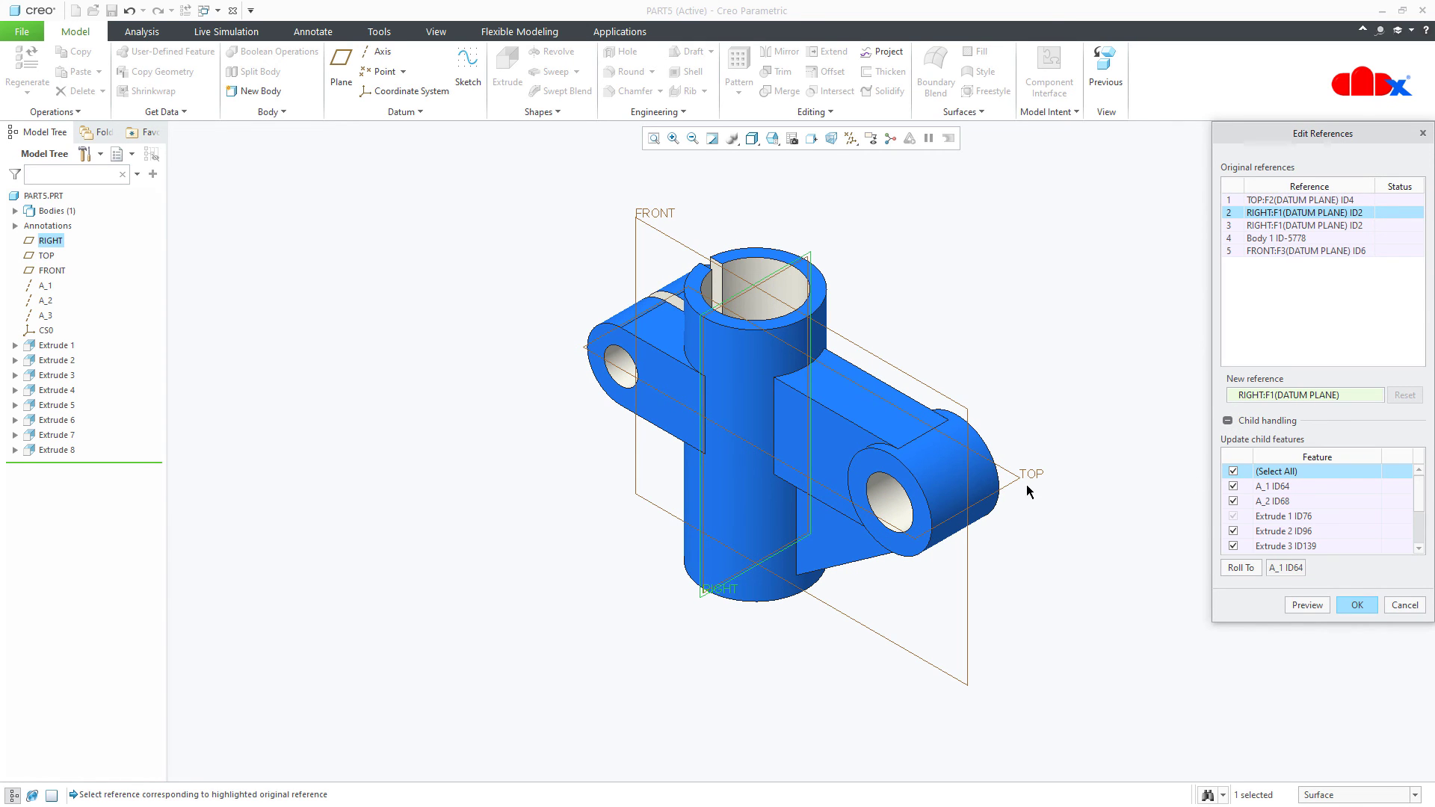
click(47, 270)
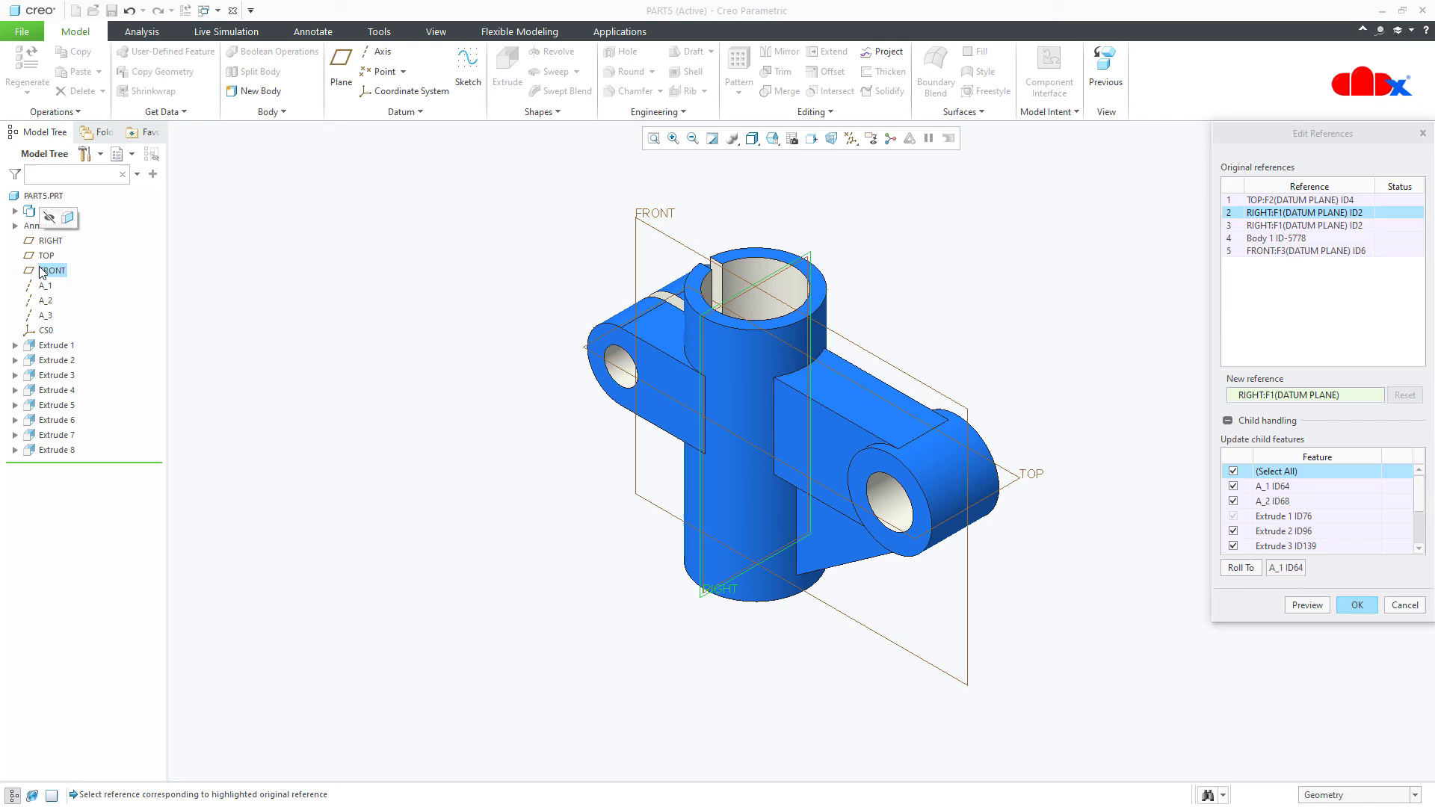
Replace part5's Extrude 1 FRONT datum plane reference with RIGHT for all child features, then preview and apply, accepting failed features
click(628, 371)
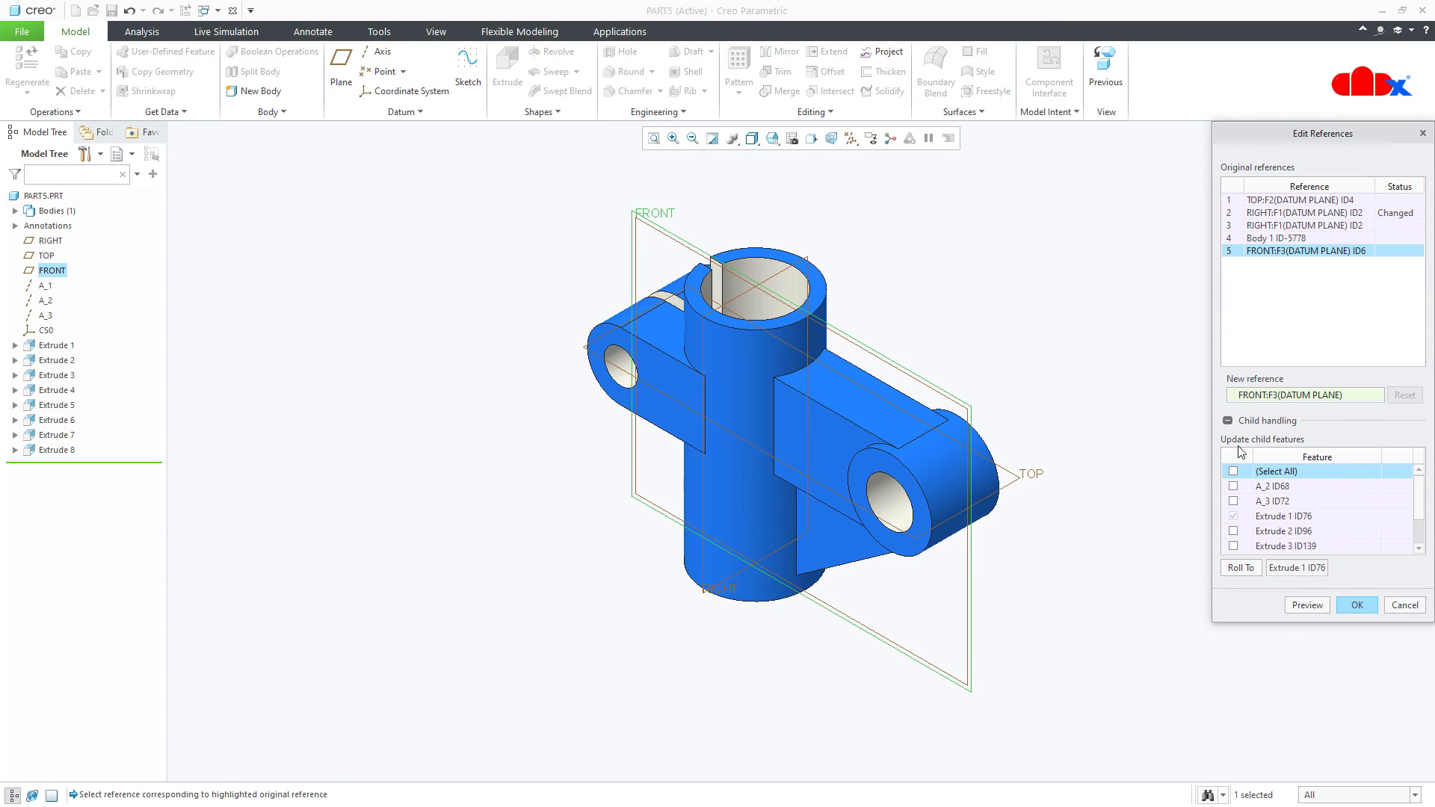
click(1234, 471)
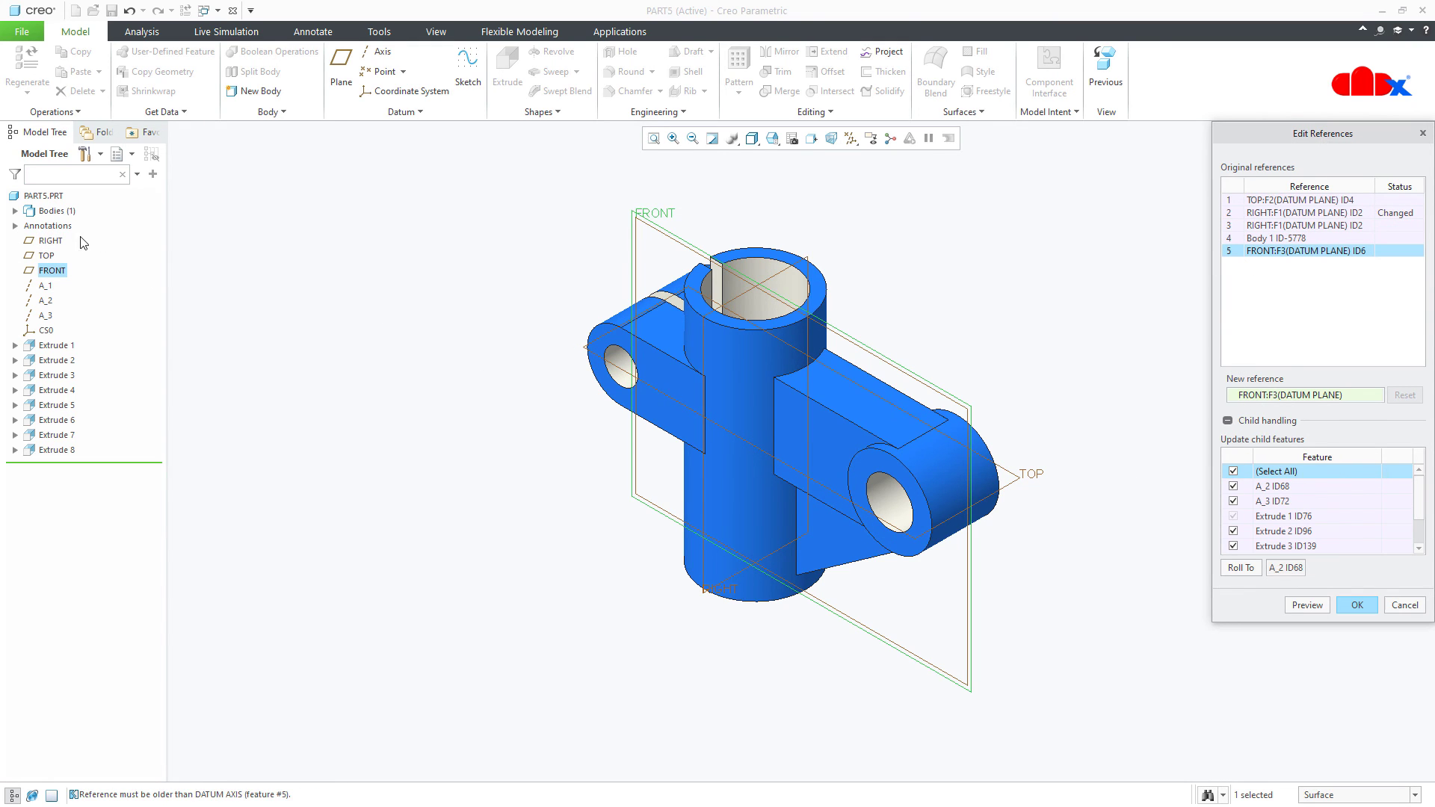
click(67, 241)
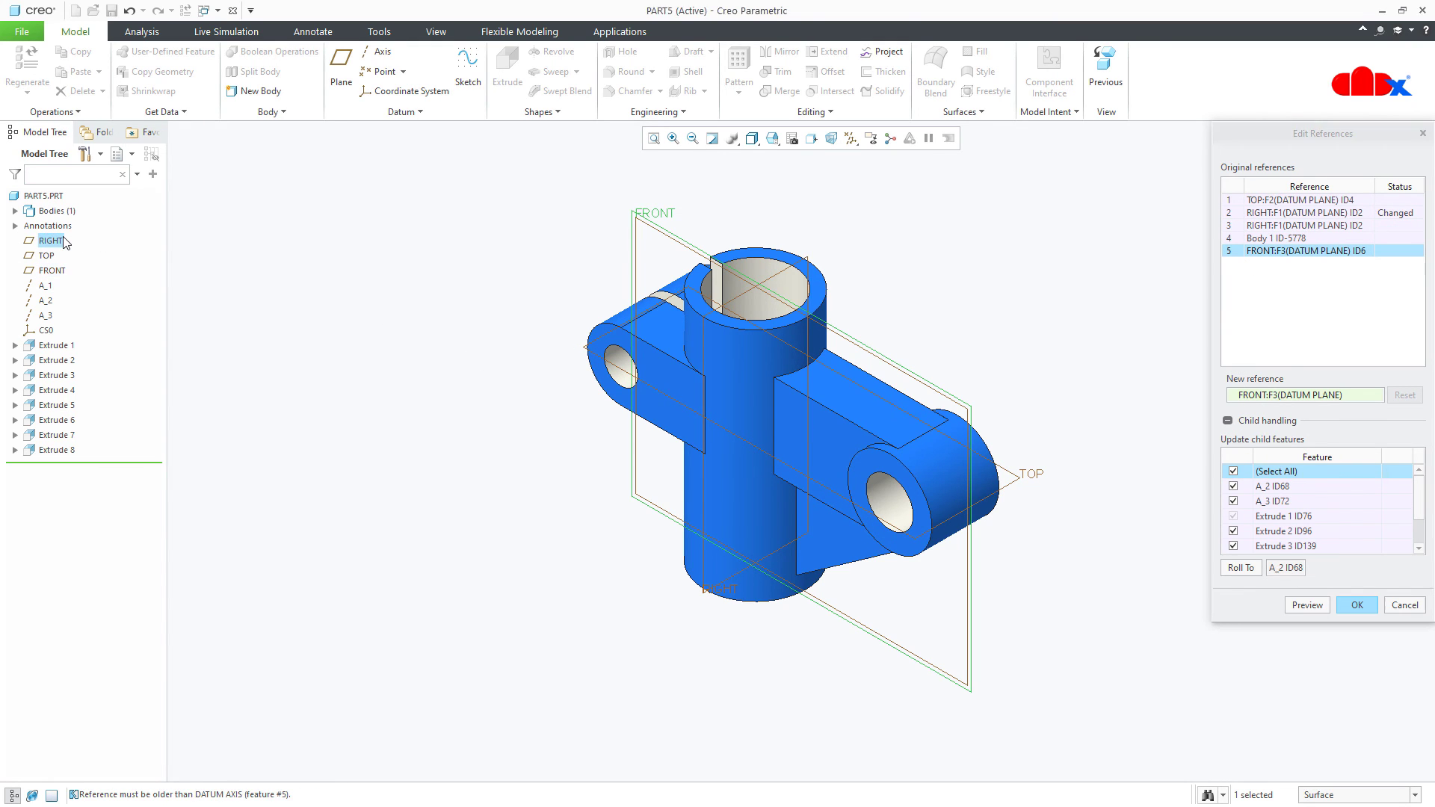
click(1305, 605)
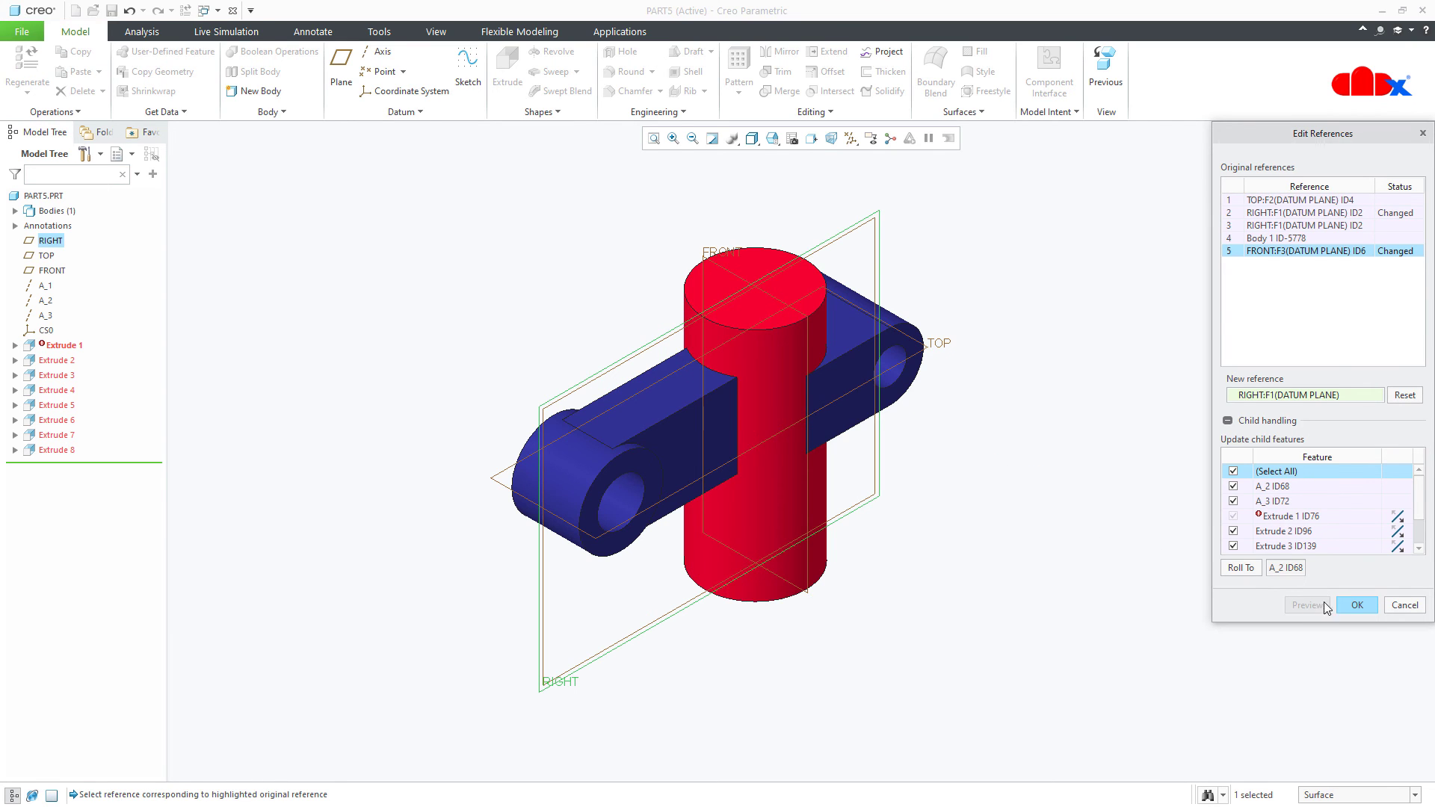
click(1357, 606)
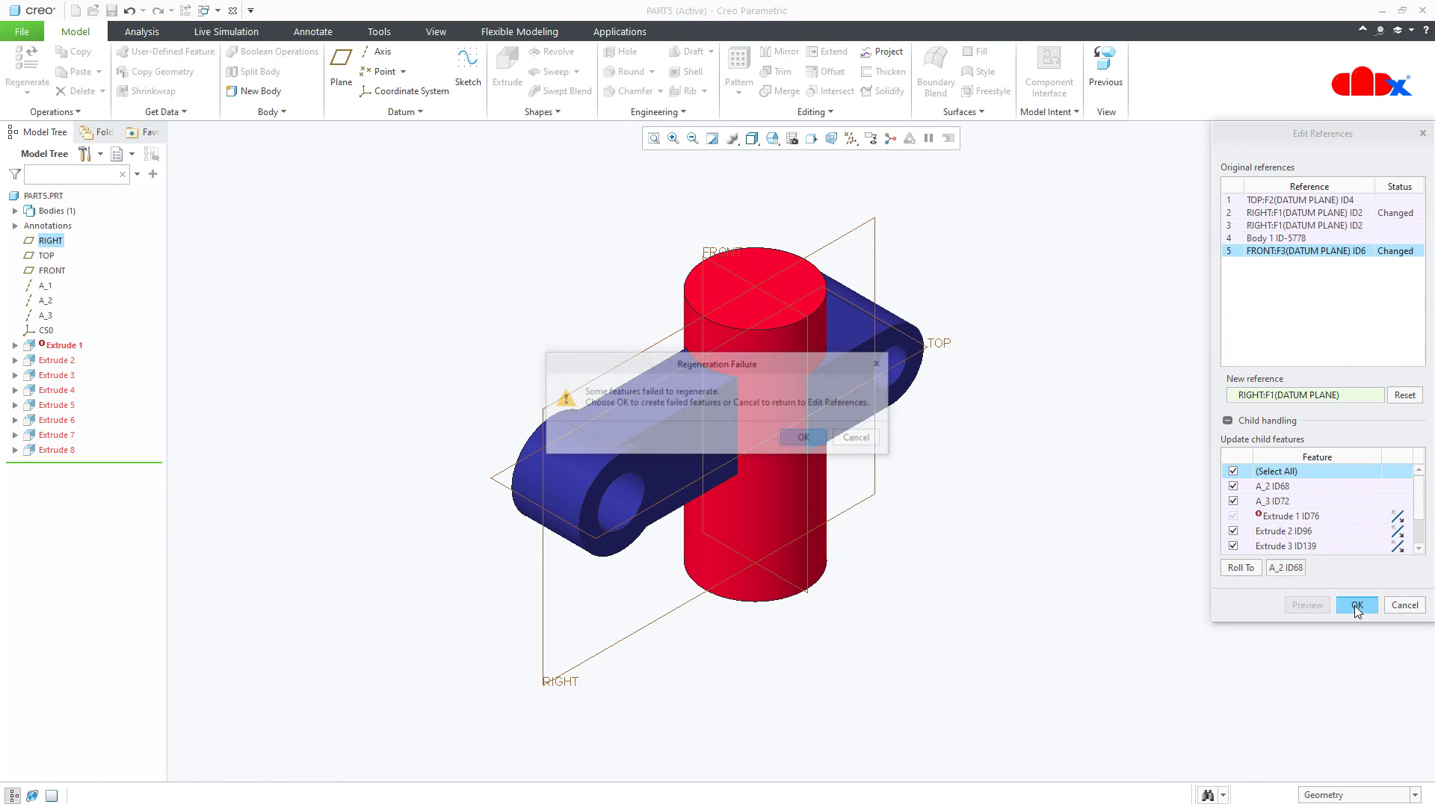
click(821, 440)
click(975, 589)
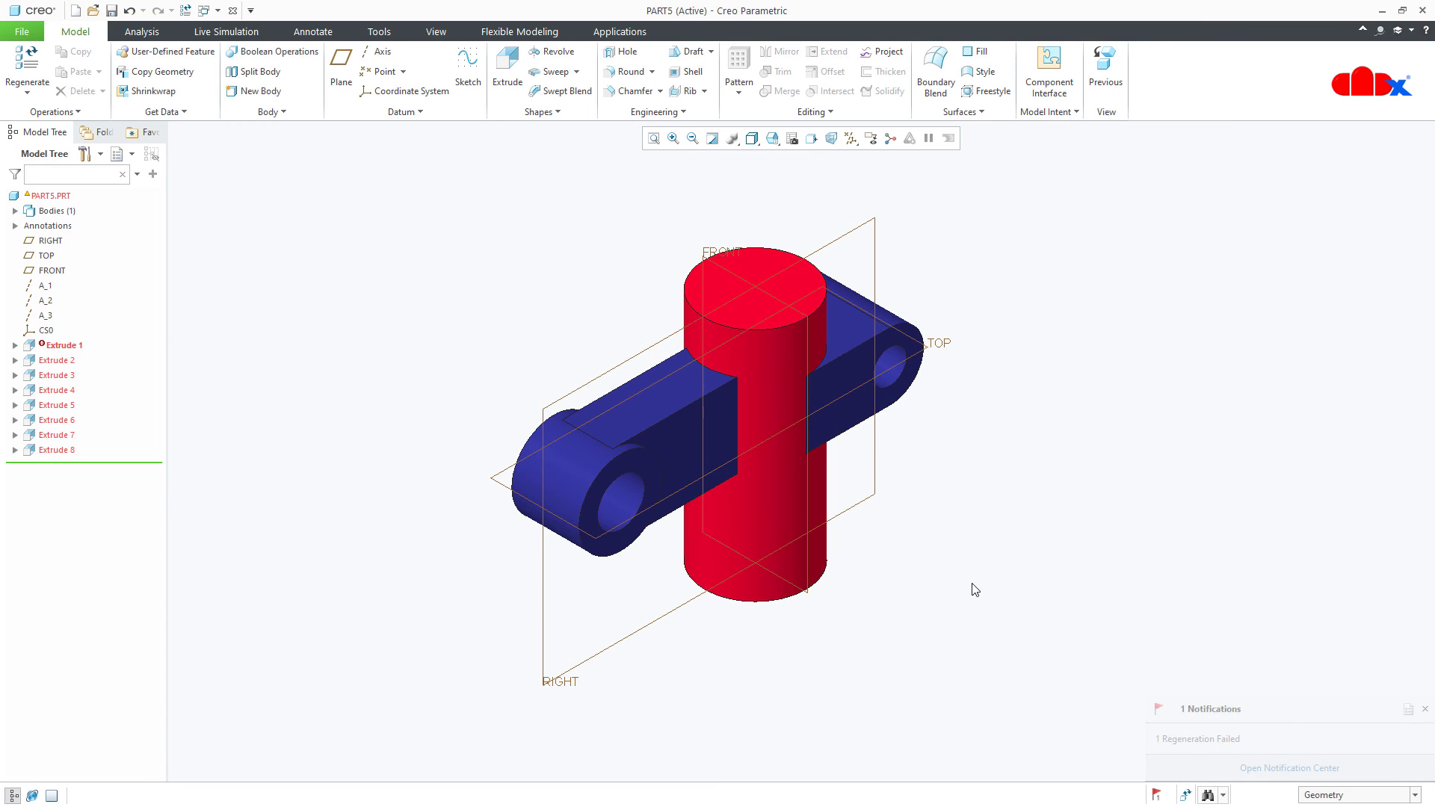
Edit the definition of part5's failed Extrude 1 and open its internal section sketch with the References dialog
click(65, 348)
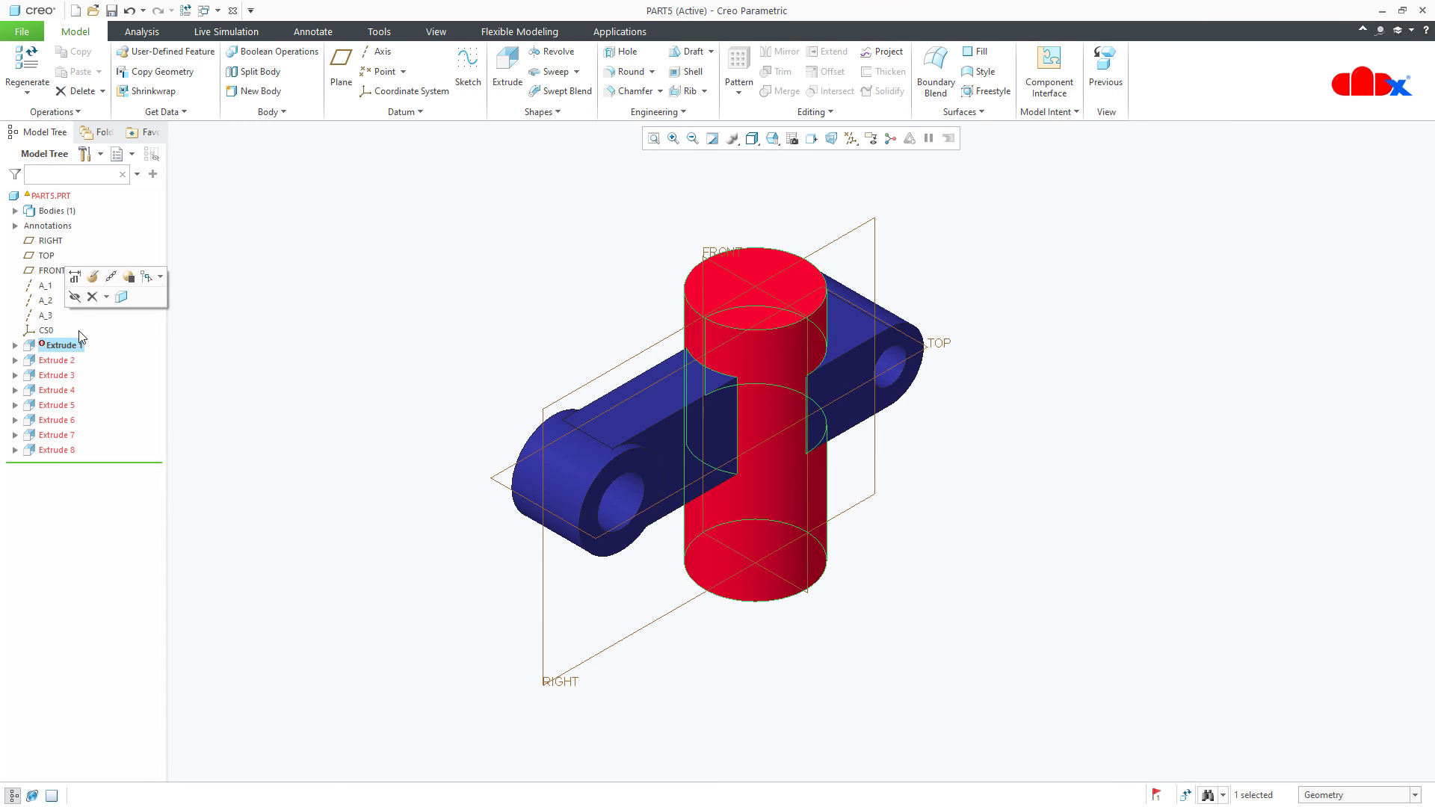
click(89, 284)
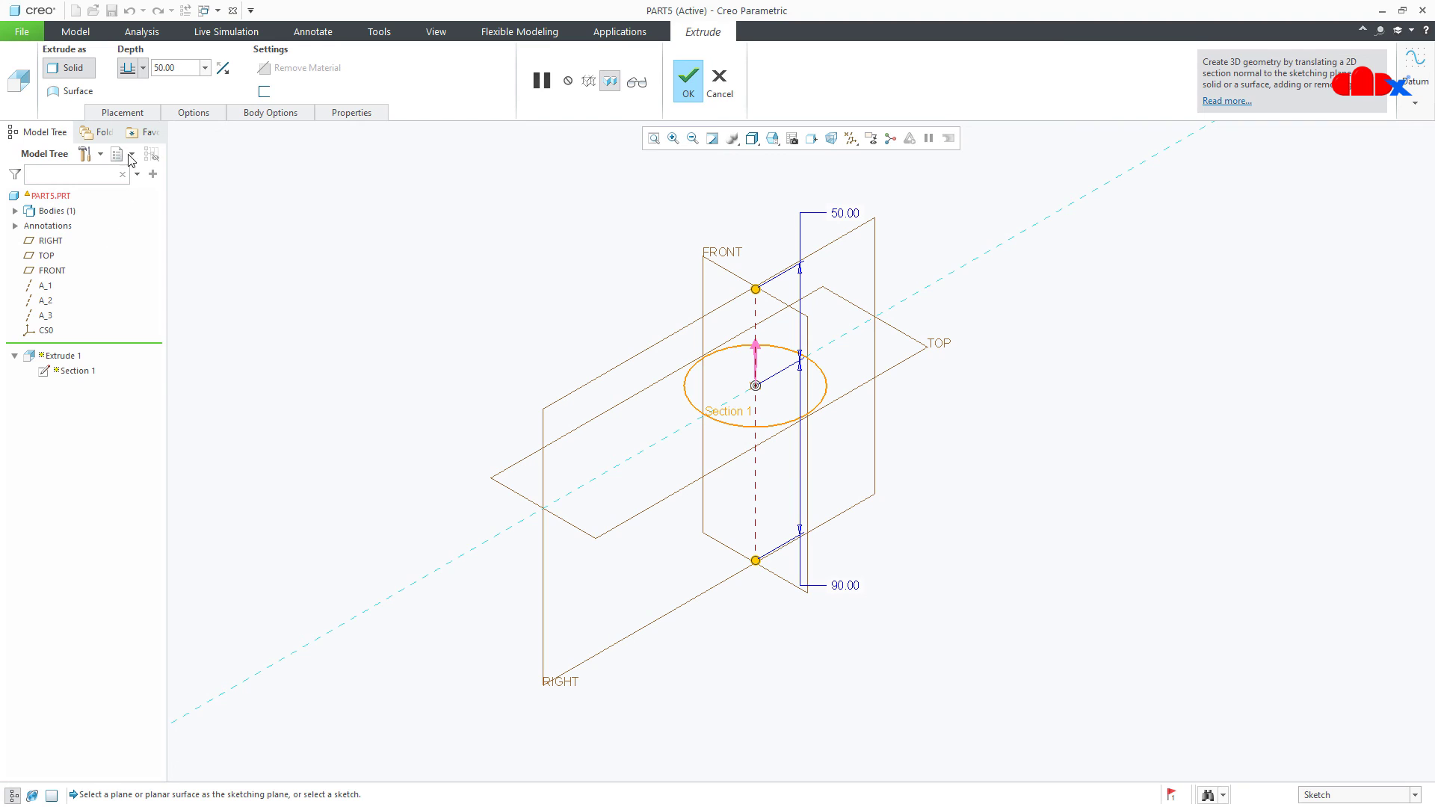
click(126, 113)
click(229, 166)
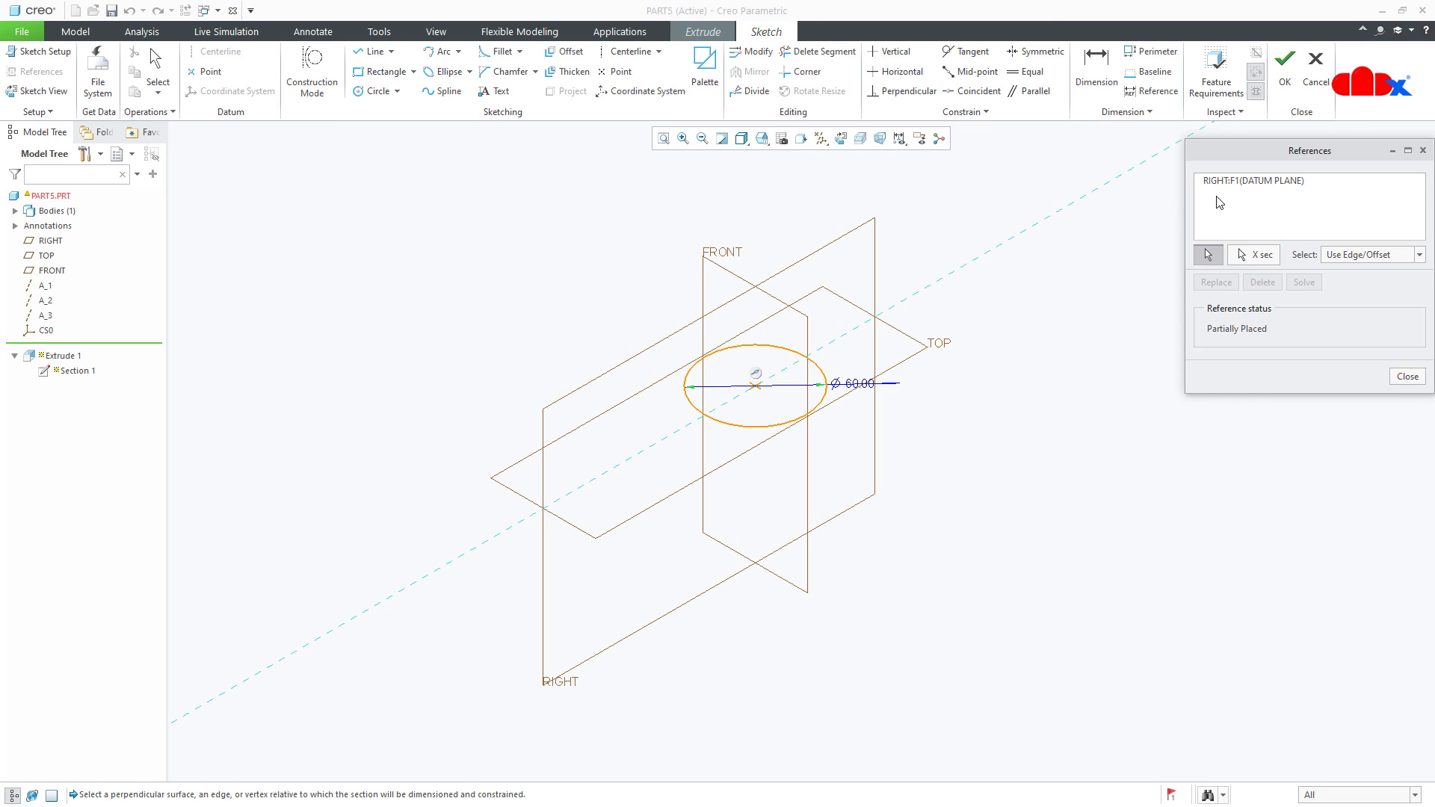
Add FRONT as a sketch reference, make the 60 mm circle's centre coincident with it, and complete the sketch and Extrude 1
click(54, 271)
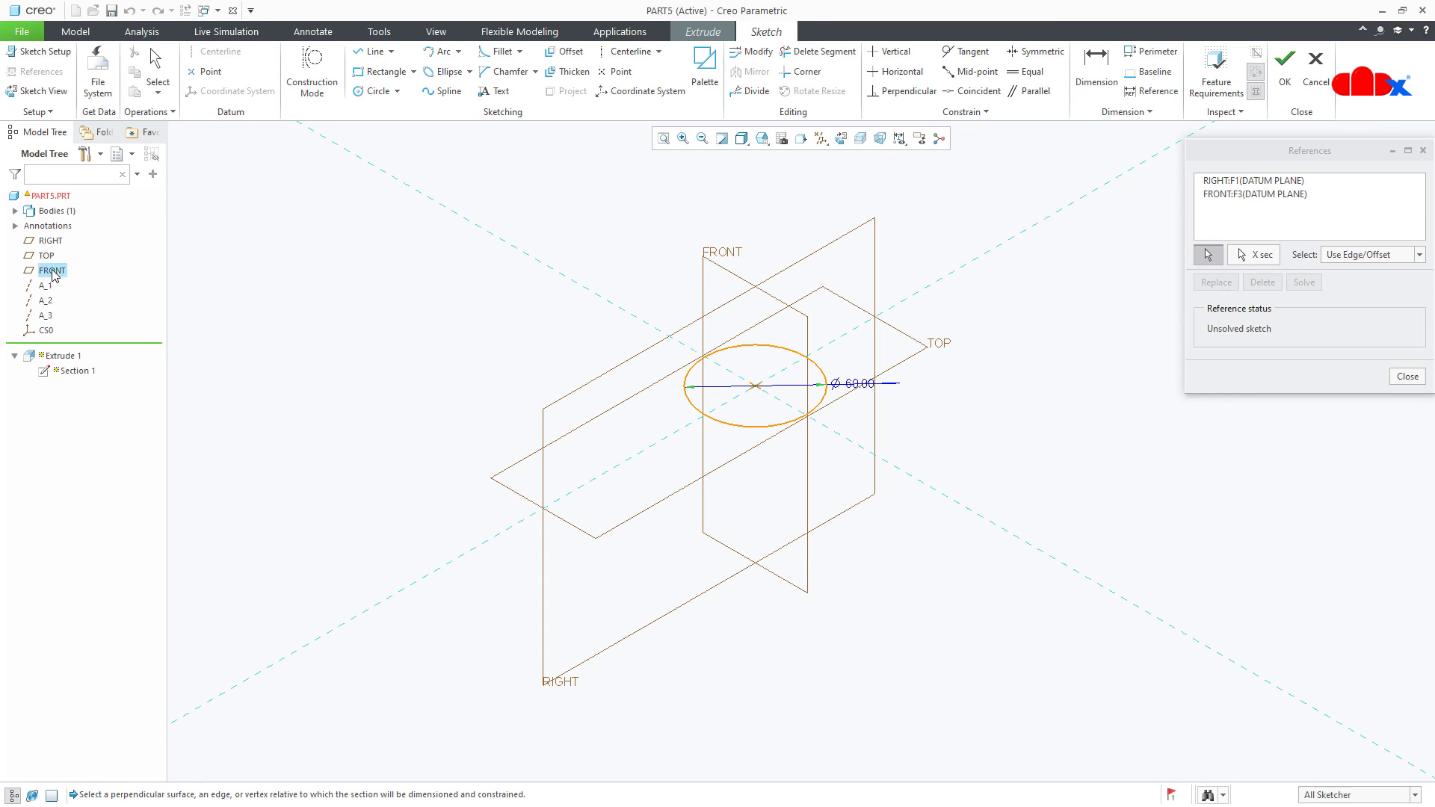
click(1408, 376)
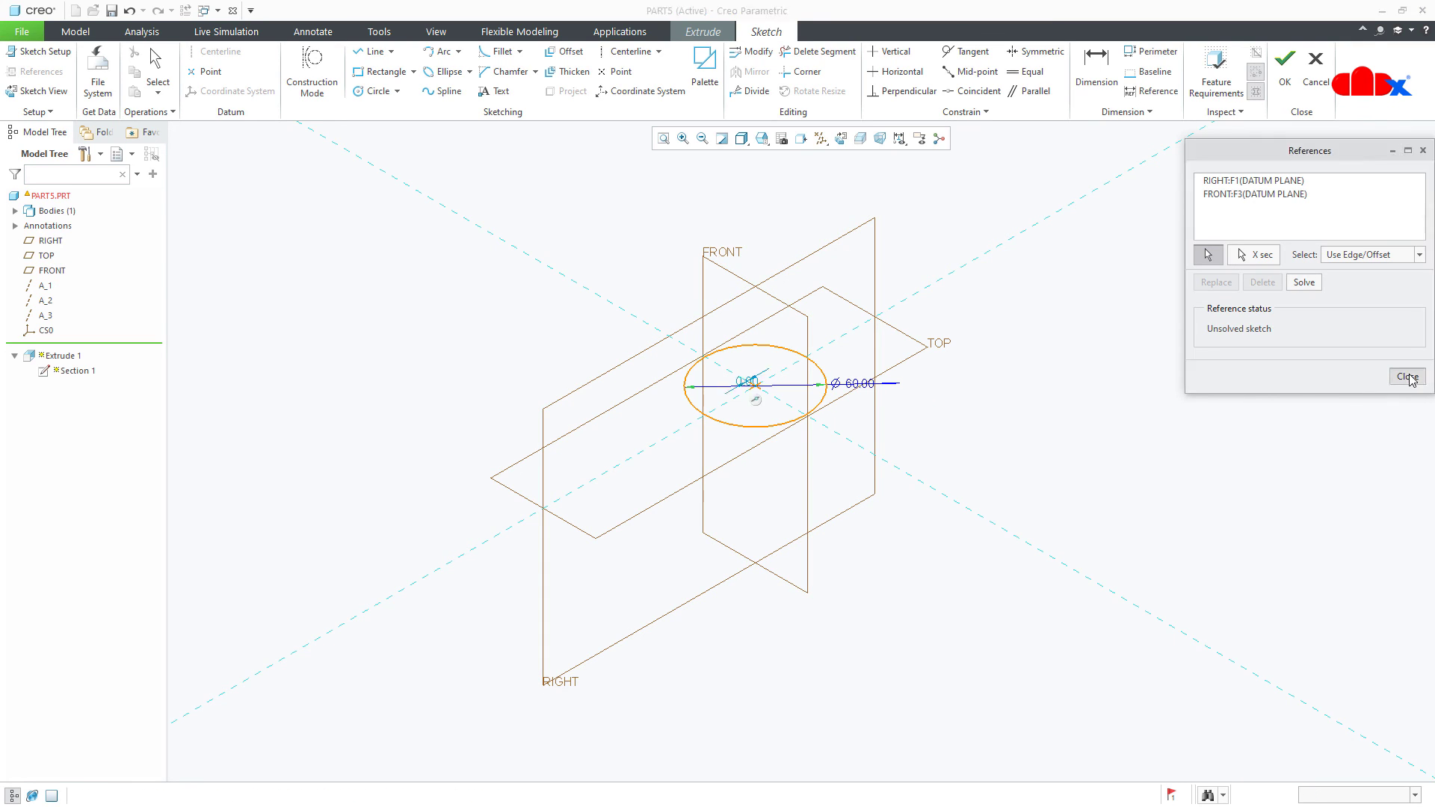
click(971, 90)
click(755, 386)
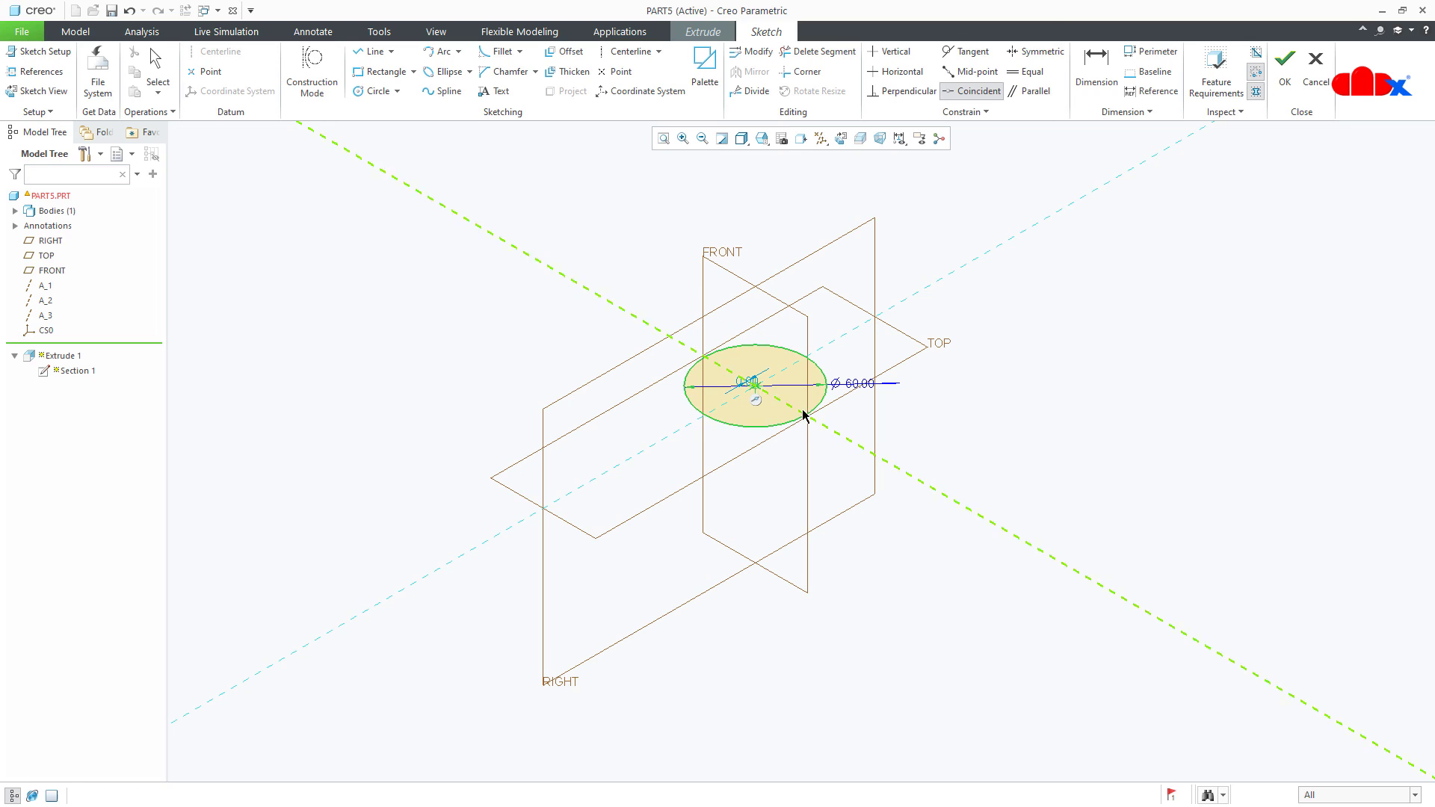
click(838, 438)
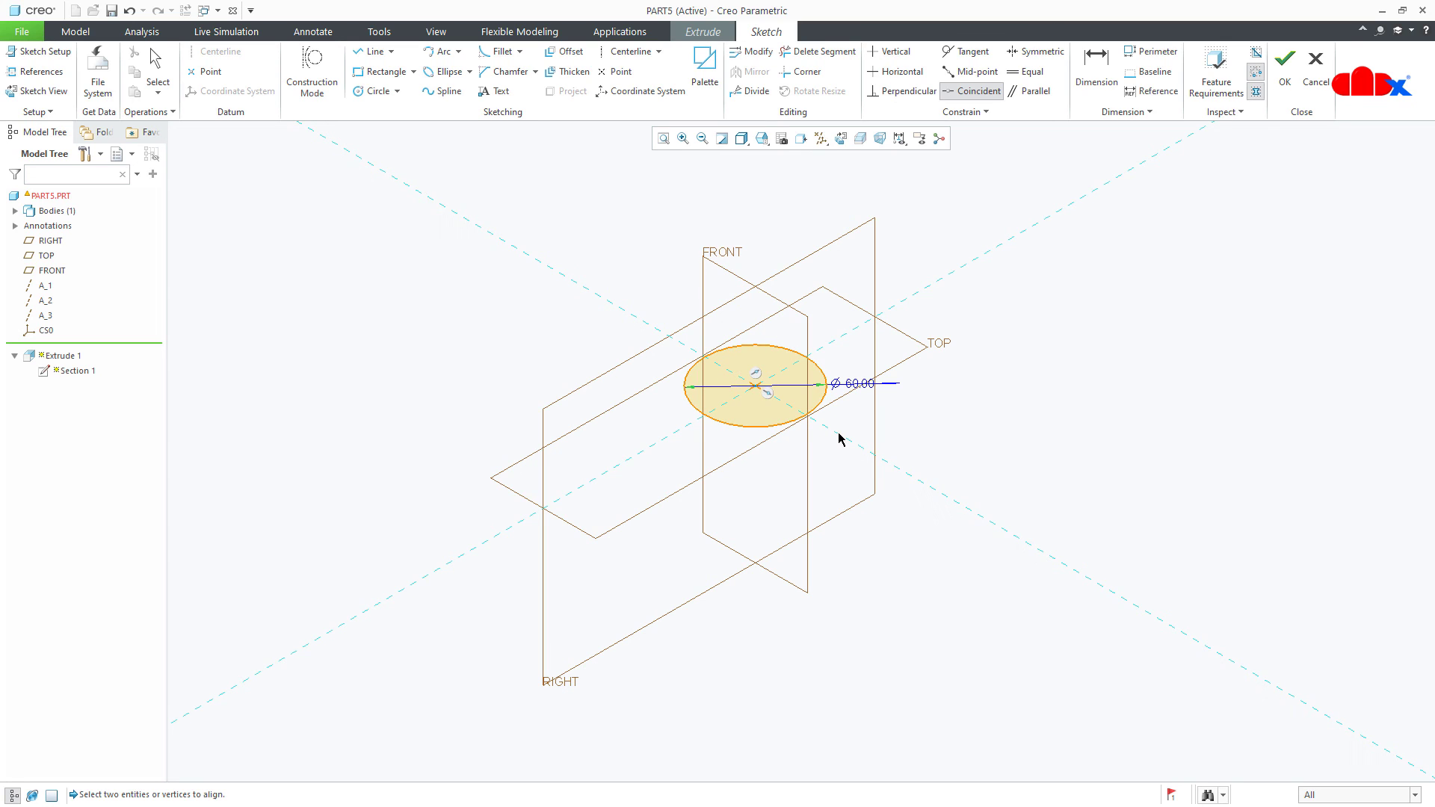
middle_click(976, 417)
right_click(976, 417)
click(1012, 555)
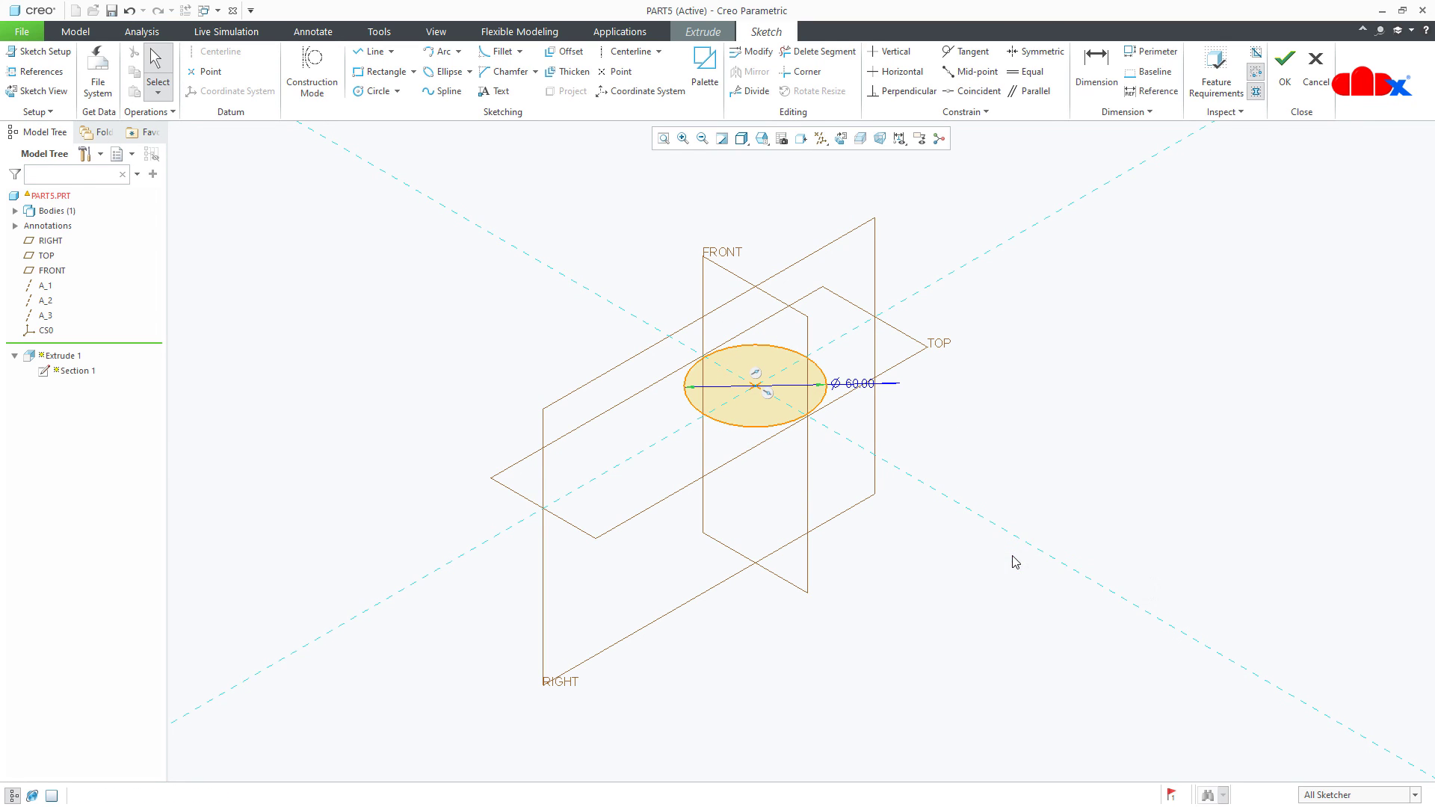
middle_click(1010, 548)
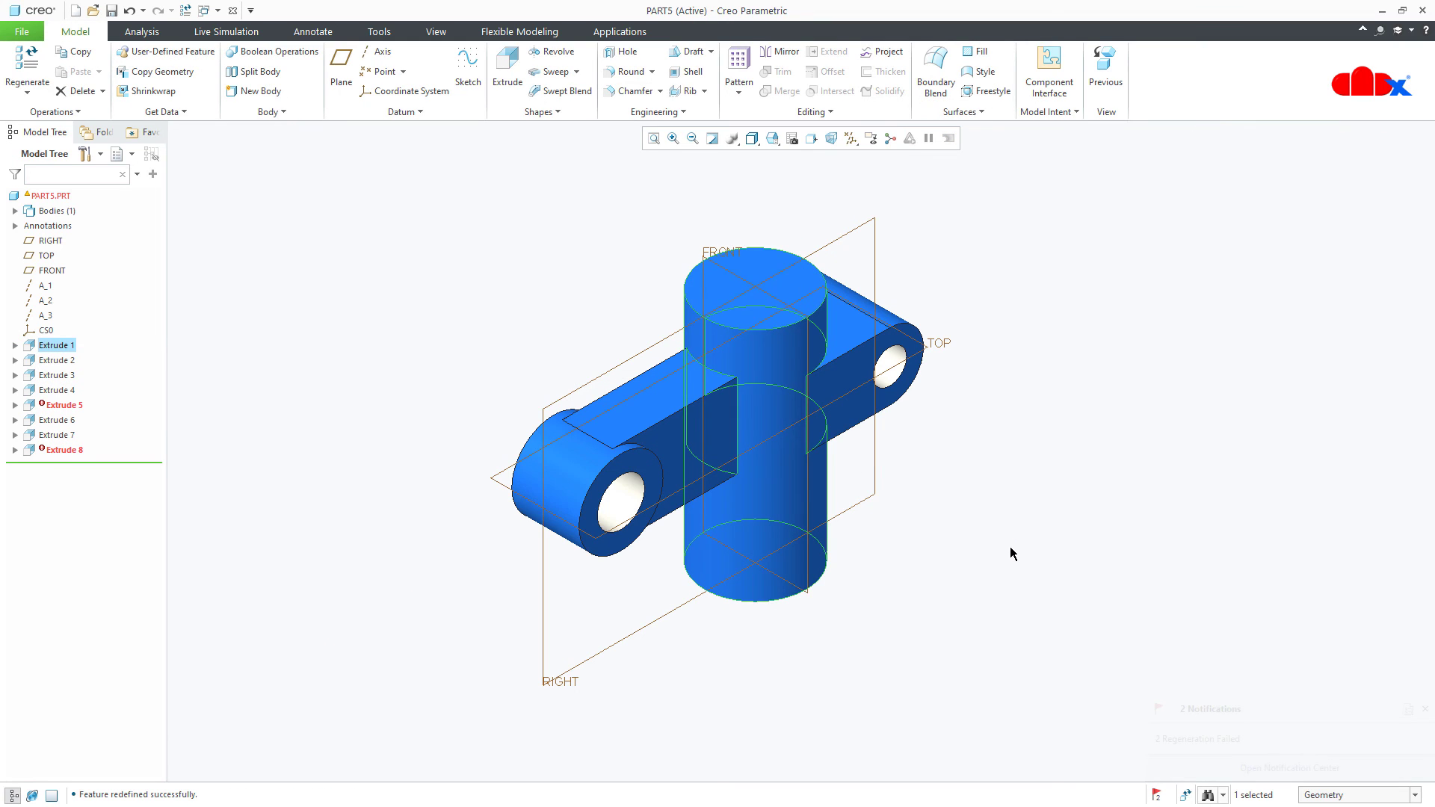
click(72, 409)
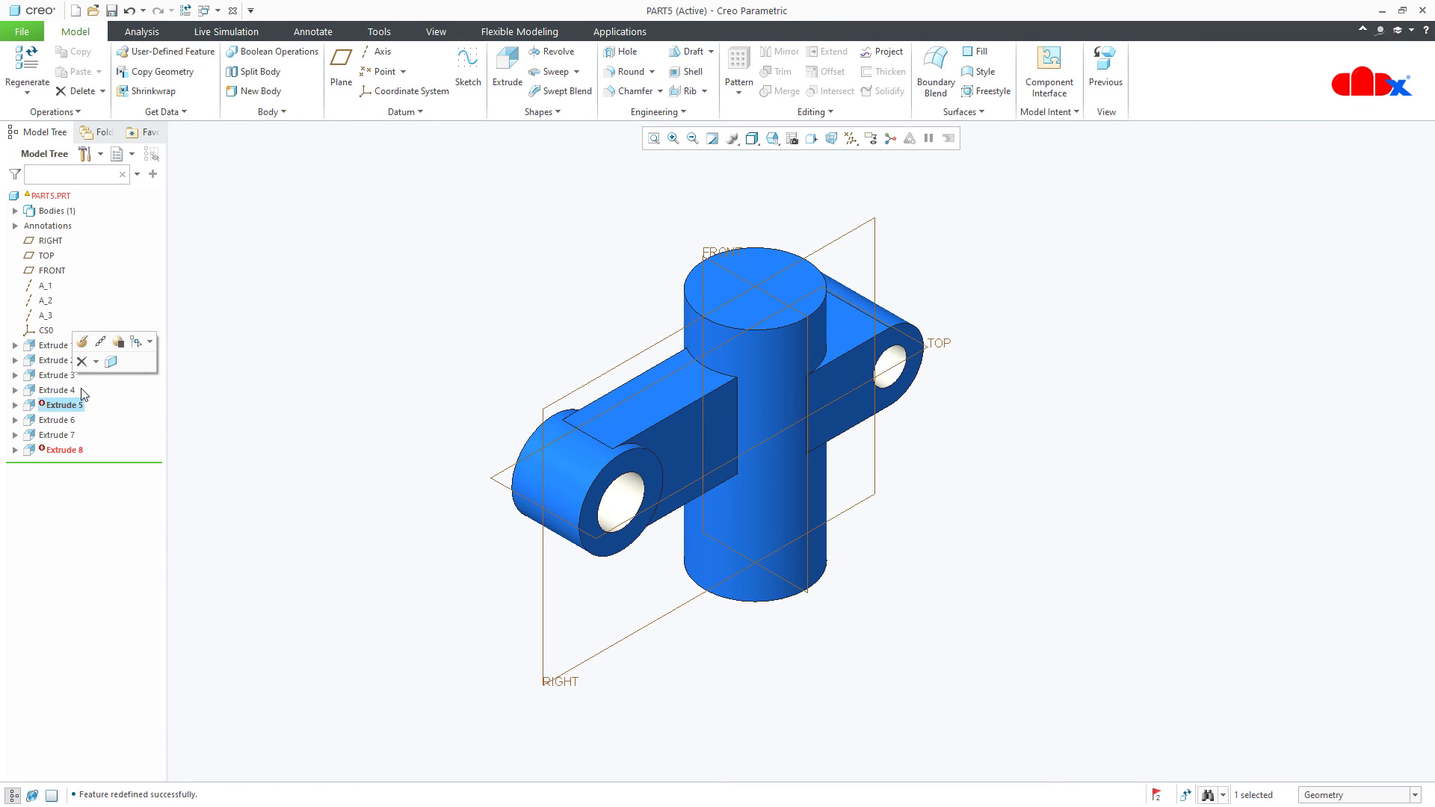
click(100, 342)
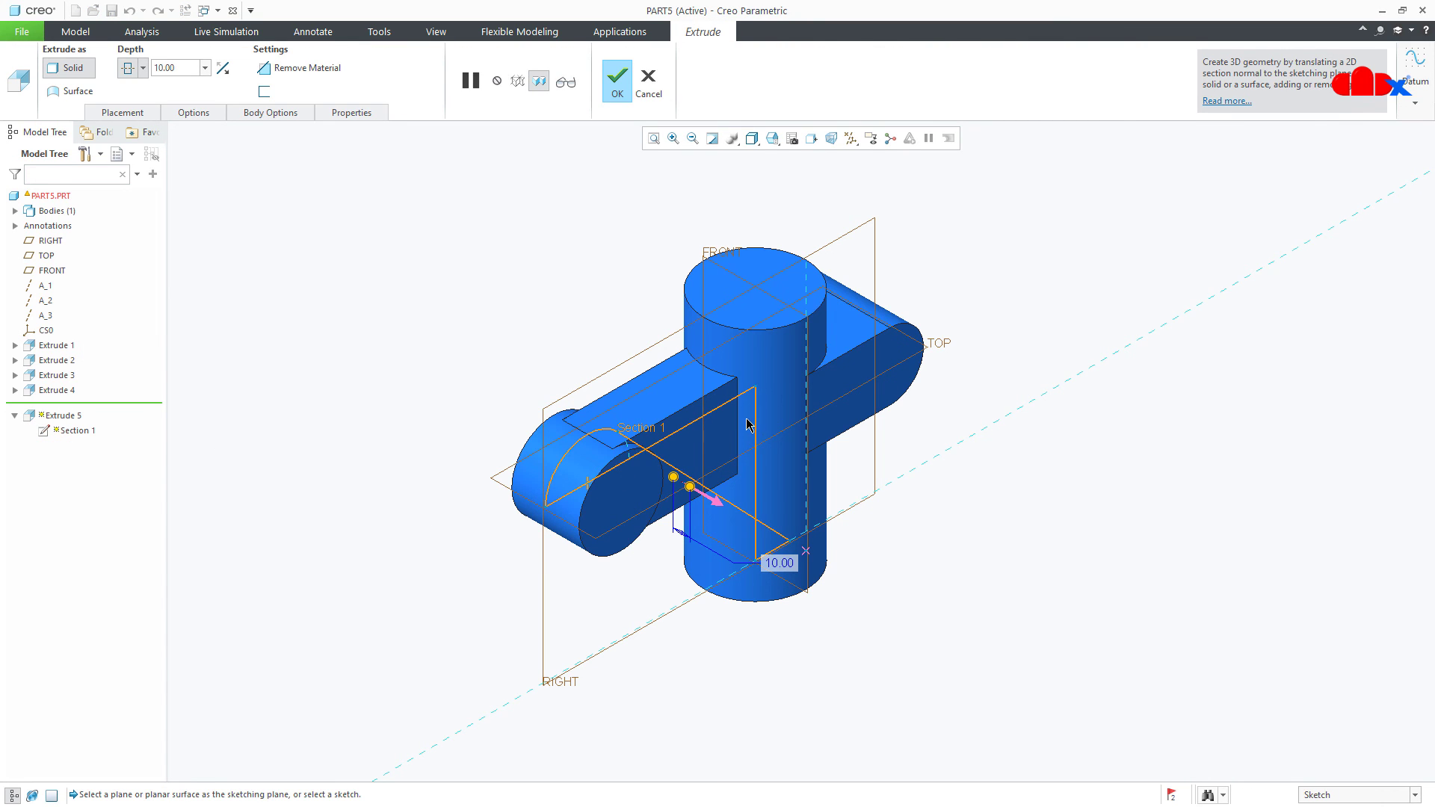
click(648, 81)
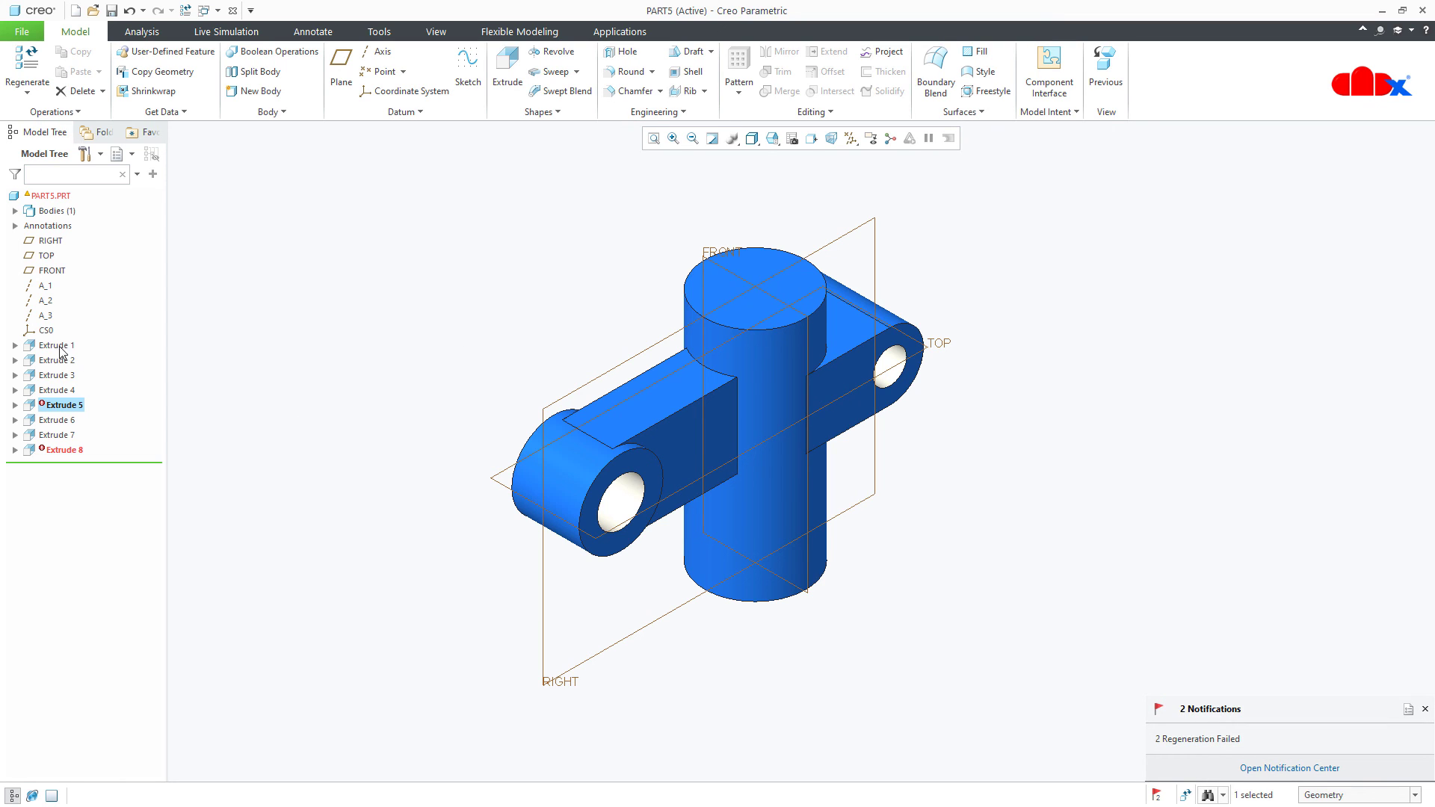
Edit the definition of part5's RIGHT datum plane, flip its normal direction, accept the change and clear the selection
click(46, 241)
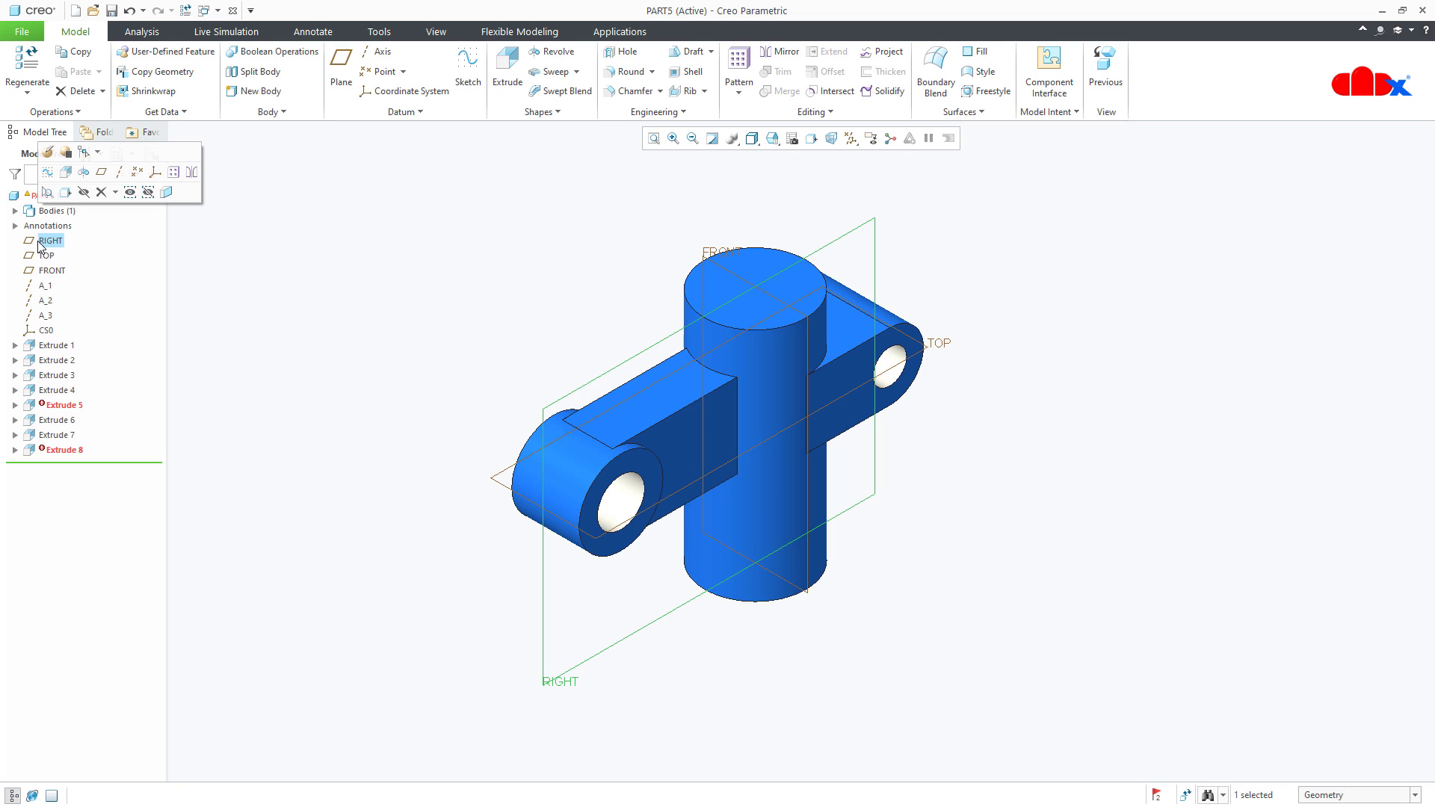
click(48, 153)
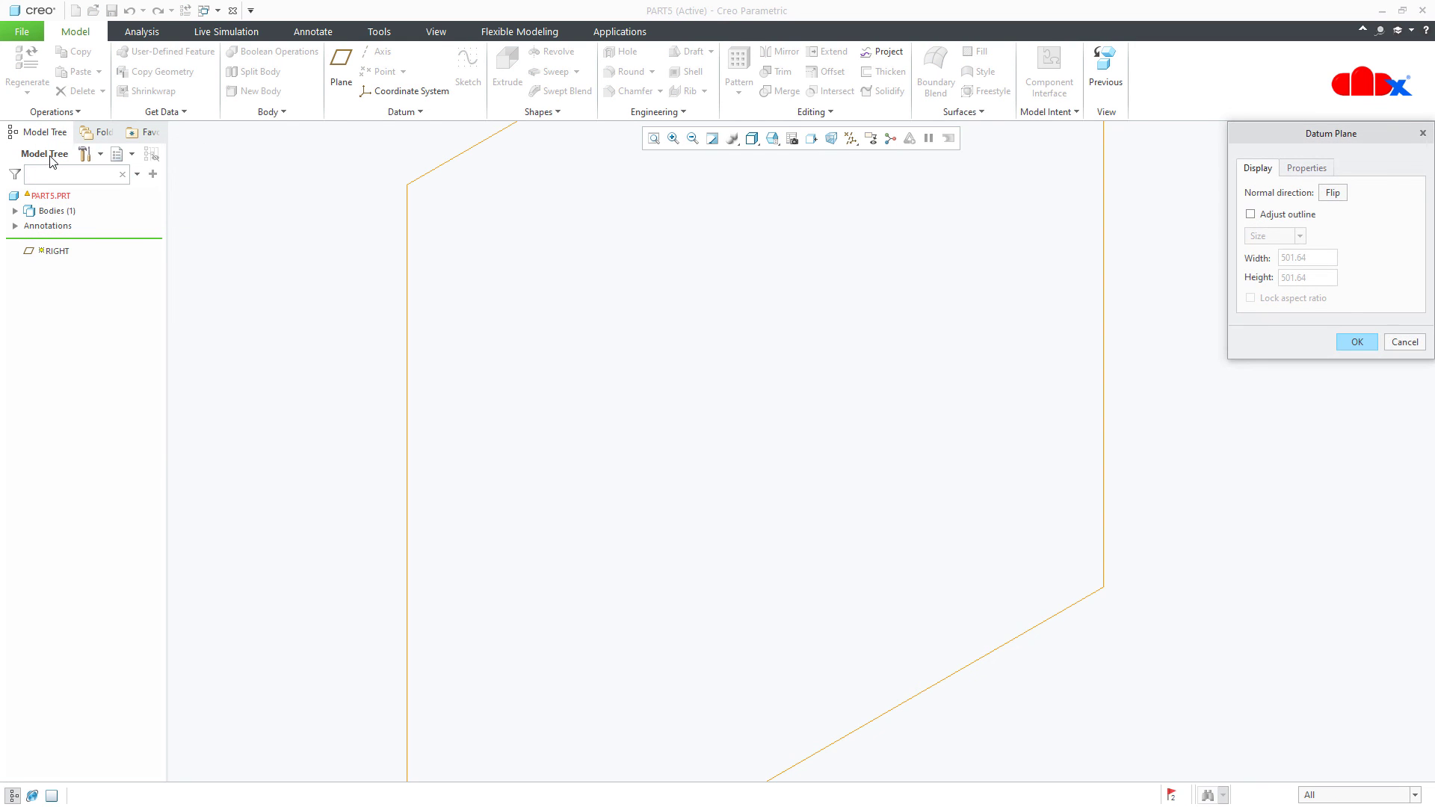
click(676, 755)
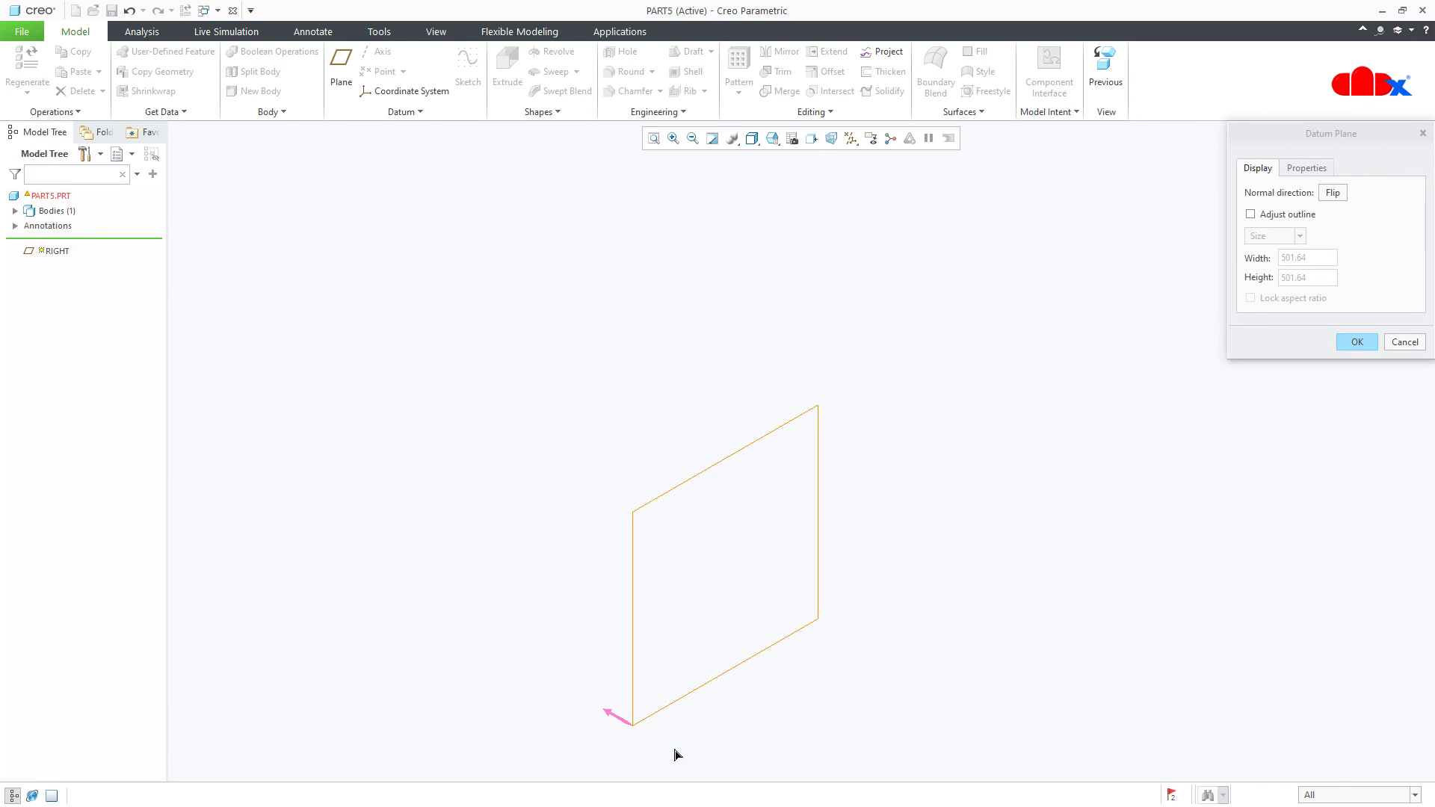
click(1346, 350)
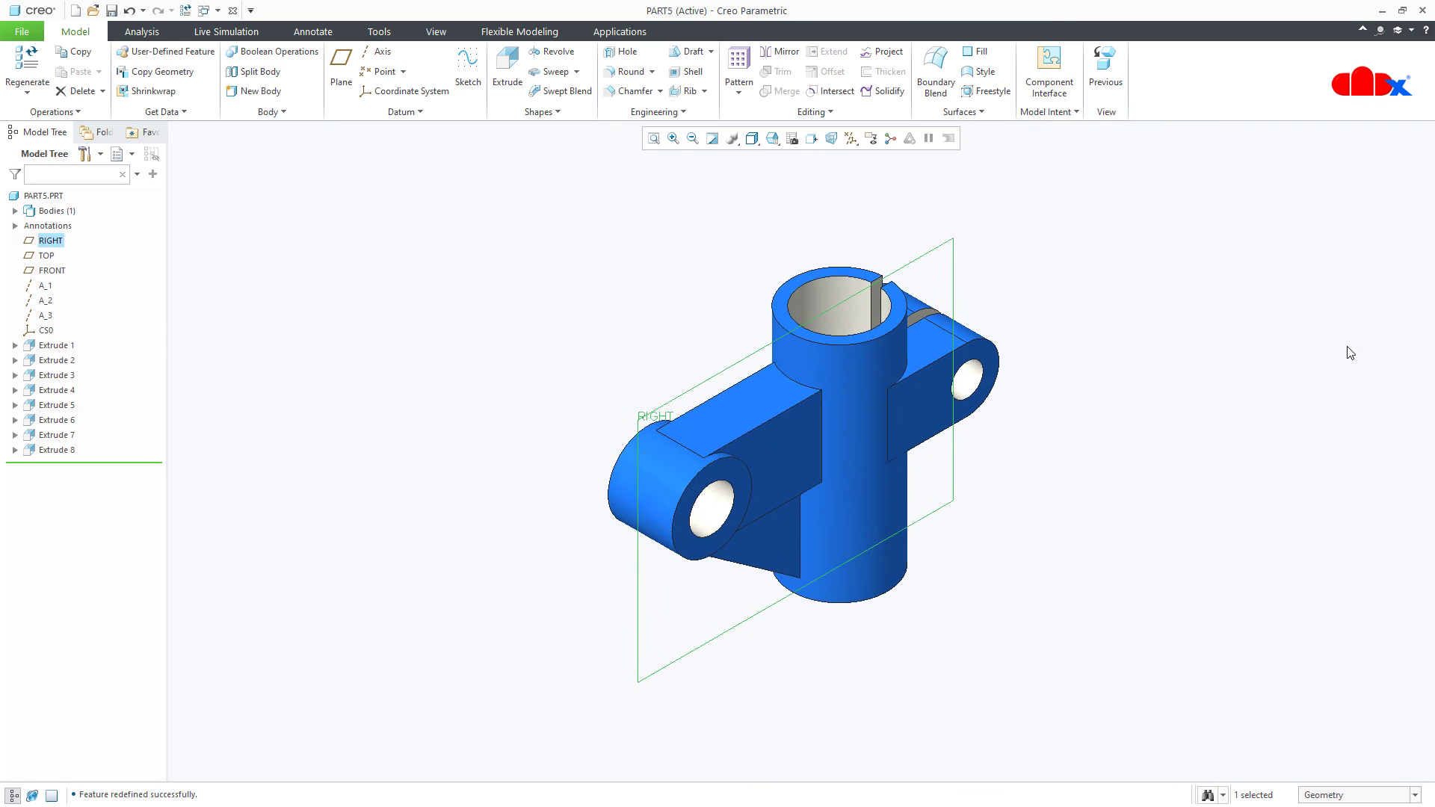
click(1191, 538)
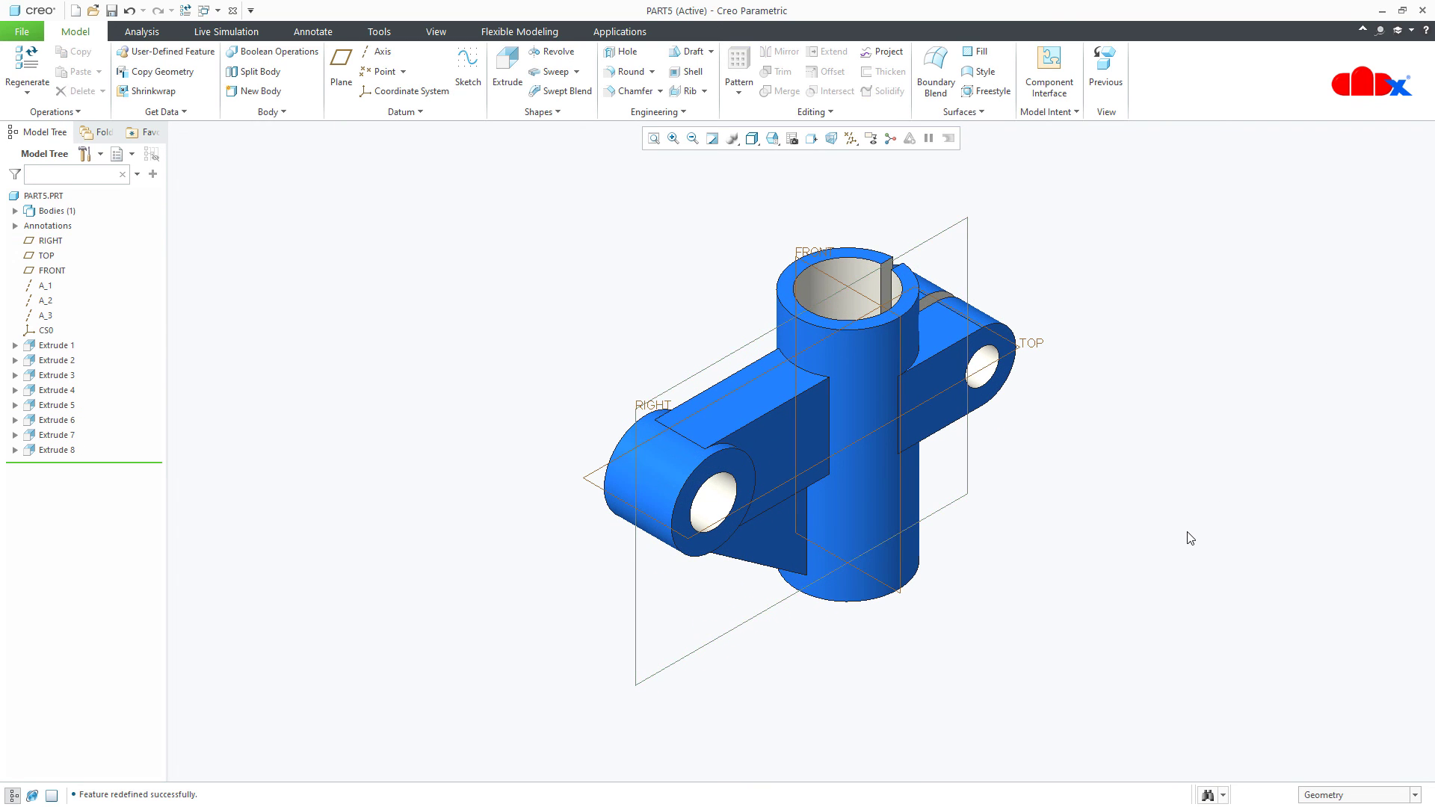